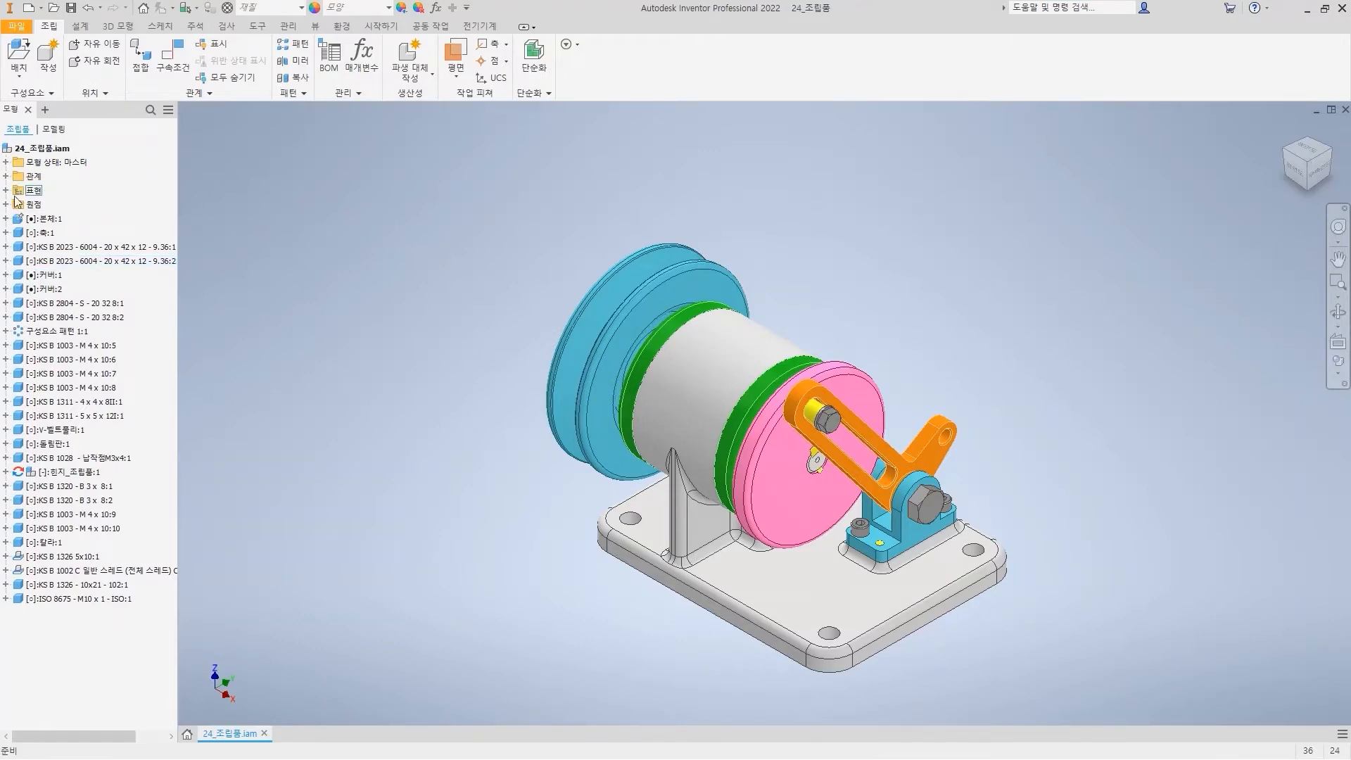
- Expand the assembly's 표현 (representations) folder
left_click(6, 190)
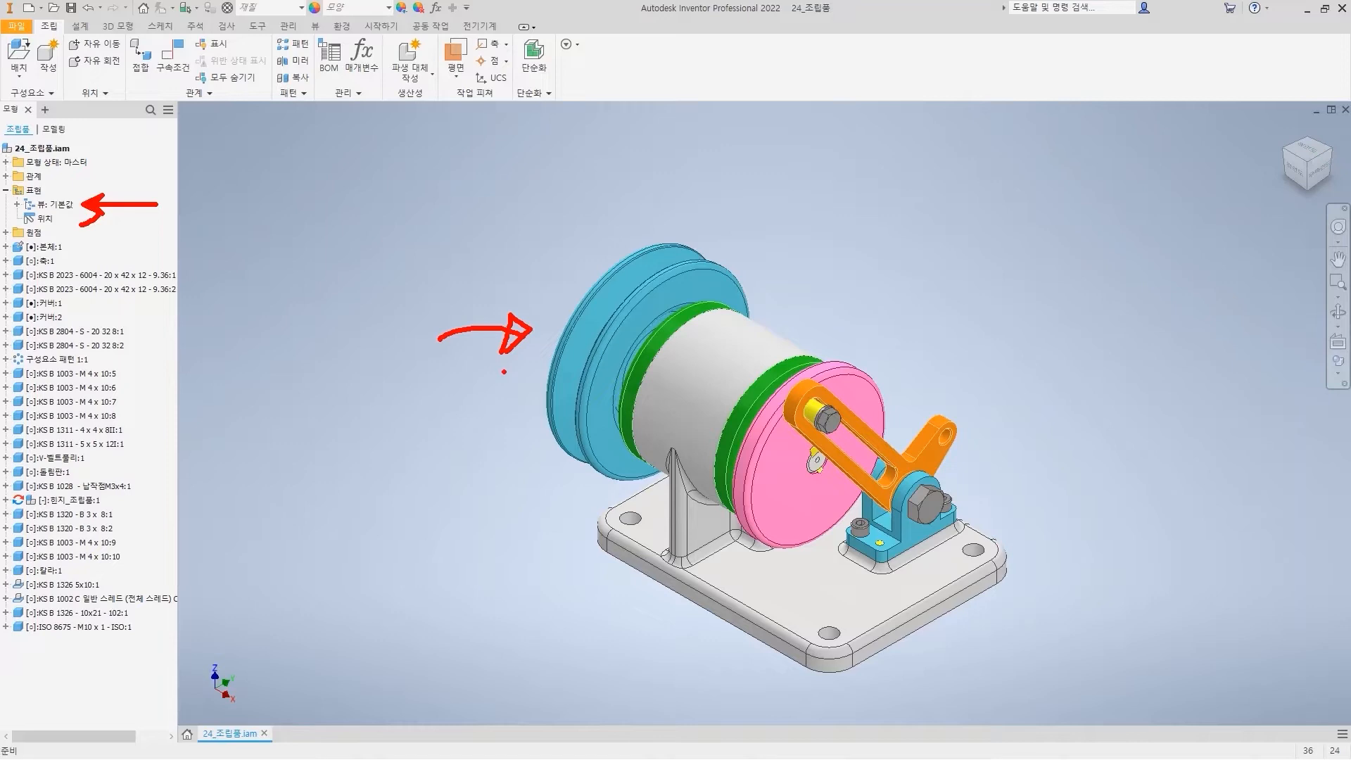
key("e")
left_click_drag(63, 220, 116, 221, "ctrl+shift")
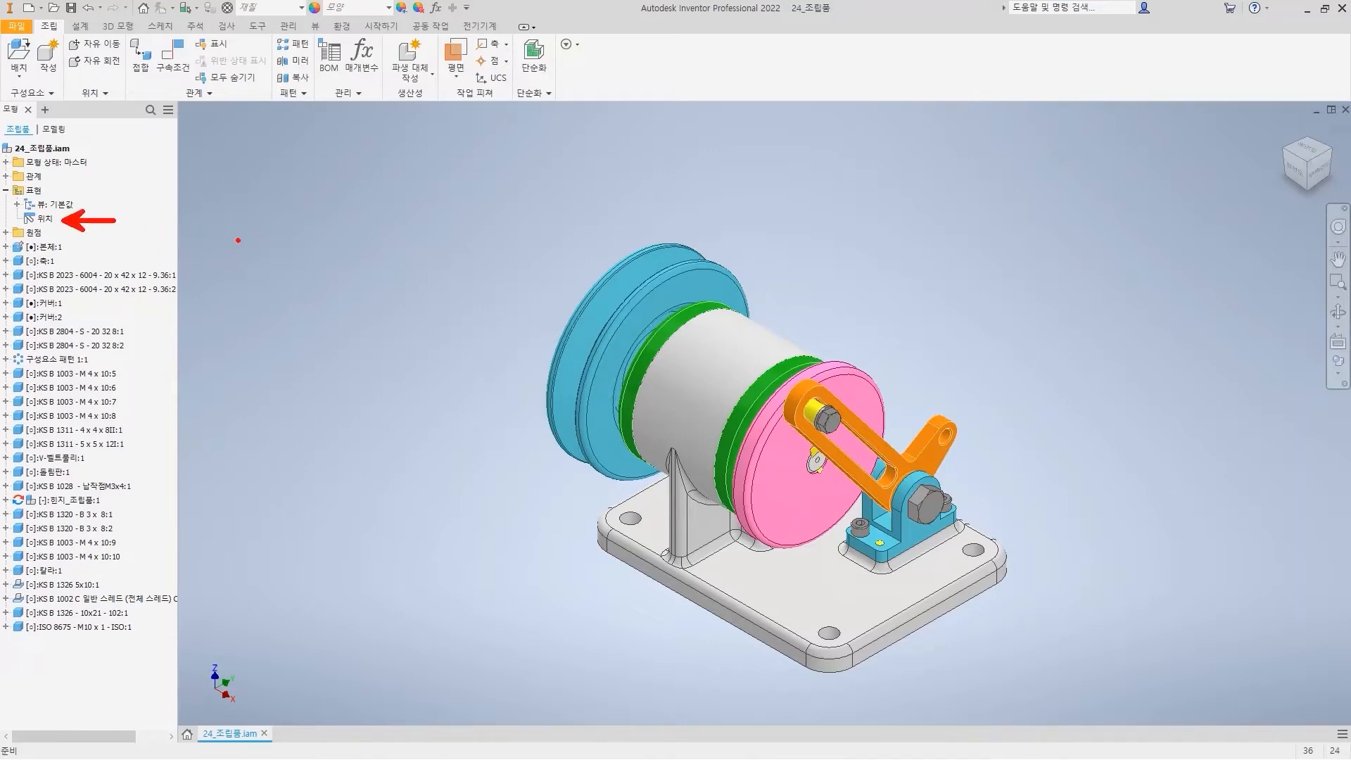
mouse_move(439, 317)
left_mouse_down()
mouse_move(525, 310)
mouse_move(521, 324)
mouse_move(512, 302)
left_mouse_up()
mouse_move(672, 276)
left_mouse_down()
mouse_move(625, 310)
mouse_move(640, 301)
left_mouse_up()
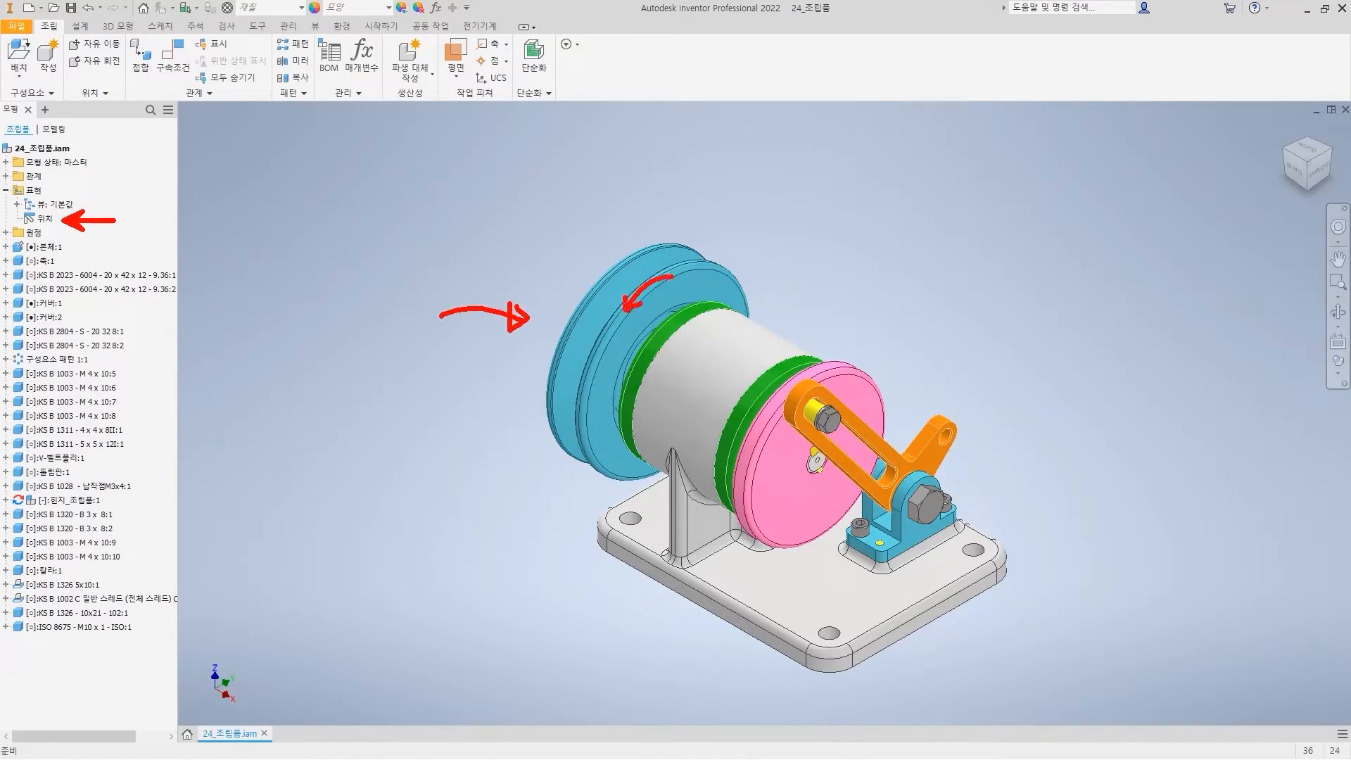
left_click_drag(605, 350, 813, 461, "shift")
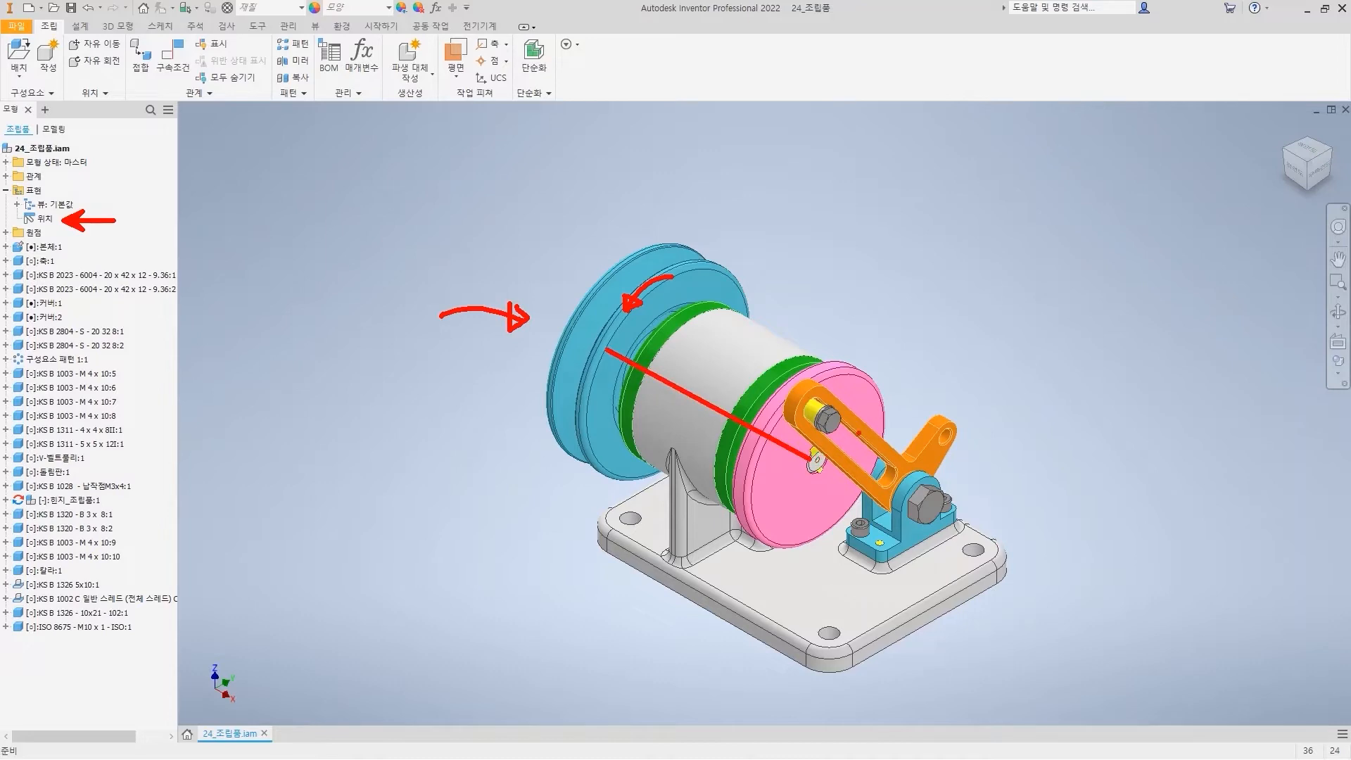
mouse_move(867, 396)
left_mouse_down()
mouse_move(843, 385)
mouse_move(824, 399)
mouse_move(834, 396)
left_mouse_up()
mouse_move(805, 406)
left_mouse_down("shift")
mouse_move(898, 483)
mouse_move(936, 440)
mouse_move(810, 511)
left_mouse_up("shift")
mouse_move(866, 409)
left_mouse_down()
mouse_move(884, 407)
mouse_move(890, 426)
left_mouse_up()
left_click_drag(804, 497, 830, 501)
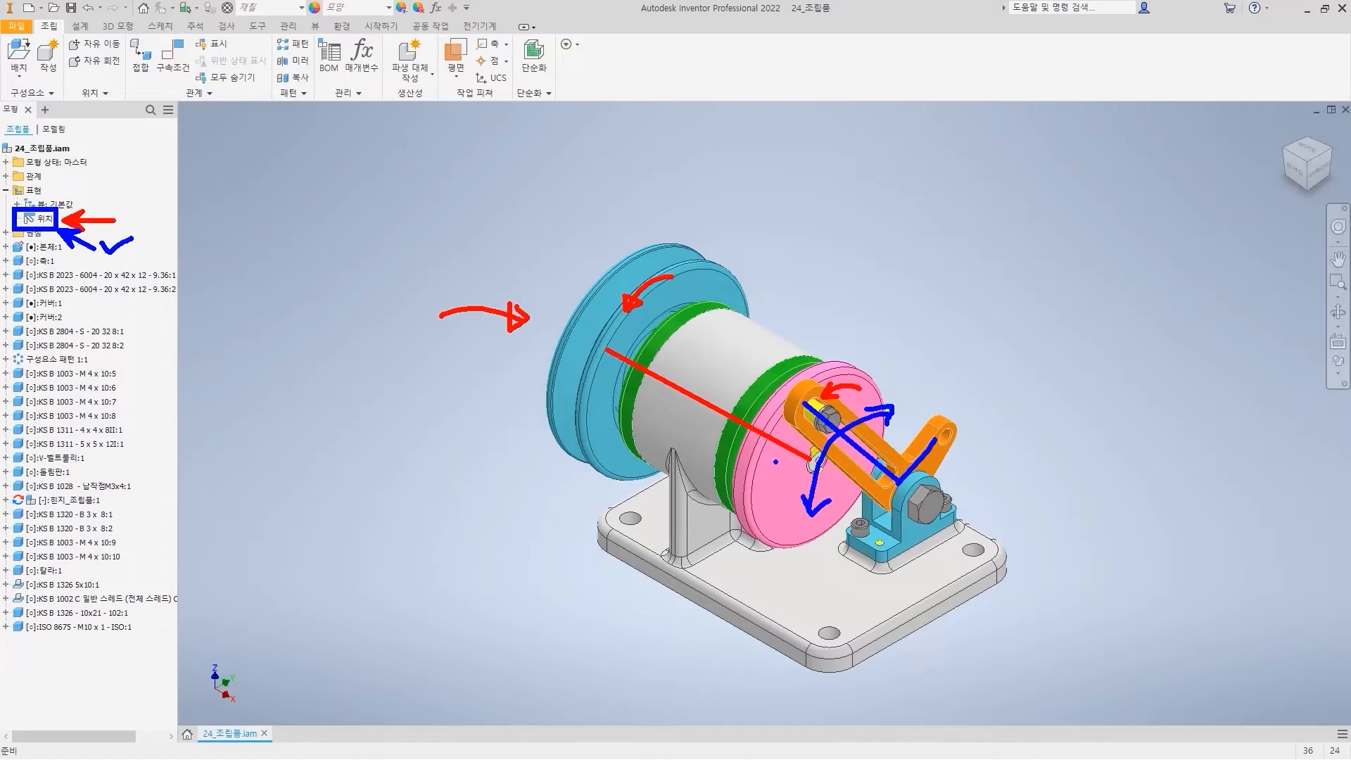
key("Escape")
mouse_move(7, 212)
left_mouse_down()
mouse_move(74, 215)
mouse_move(93, 199)
mouse_move(5, 206)
mouse_move(21, 197)
left_mouse_up()
key("Escape")
- Expand the view representations and activate the 마스터 view
left_click(16, 204)
left_click_drag(95, 211, 104, 239)
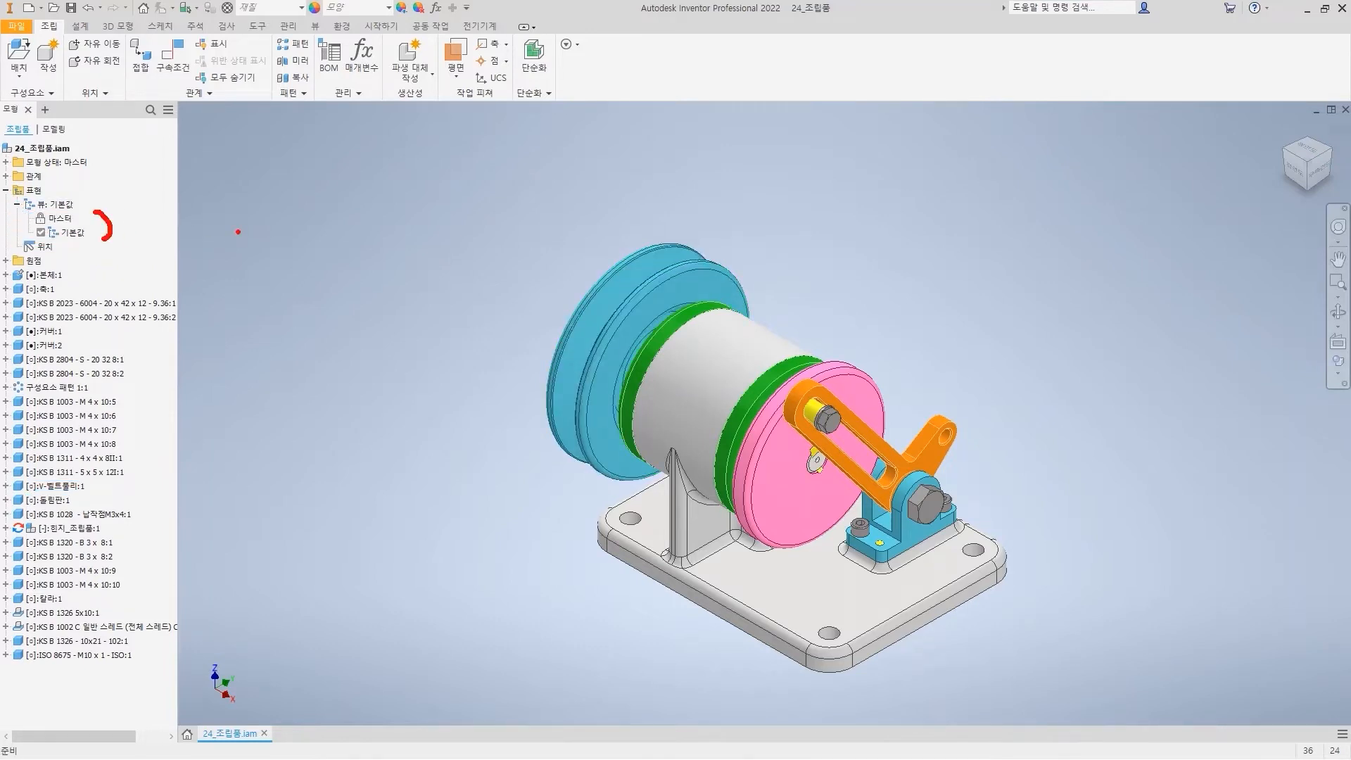
mouse_move(101, 209)
left_mouse_down()
mouse_move(105, 225)
mouse_move(190, 217)
left_mouse_up()
double_click(59, 218)
left_click_drag(692, 368, 720, 358)
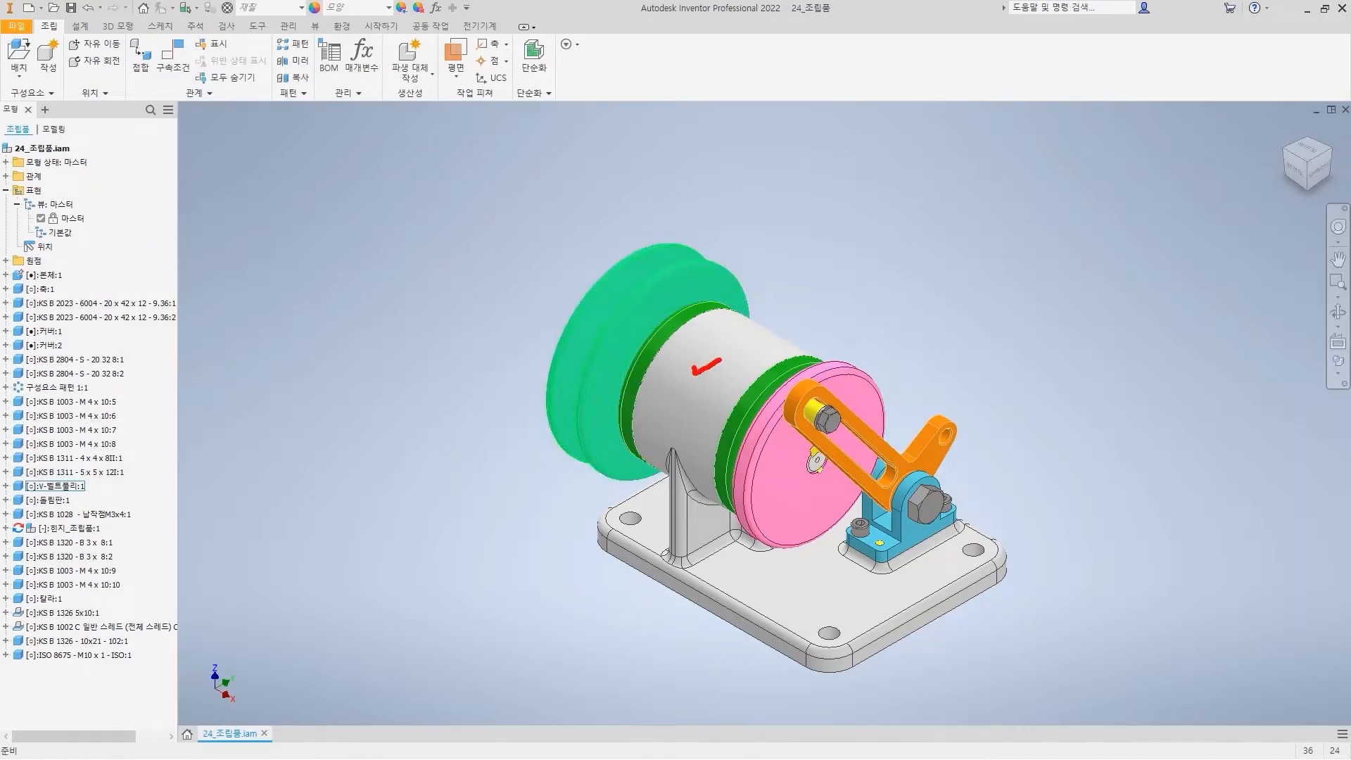
left_click_drag(85, 219, 155, 208)
left_click_drag(79, 254, 79, 207)
mouse_move(28, 244)
left_mouse_down()
mouse_move(72, 243)
mouse_move(15, 233)
mouse_move(31, 240)
left_mouse_up()
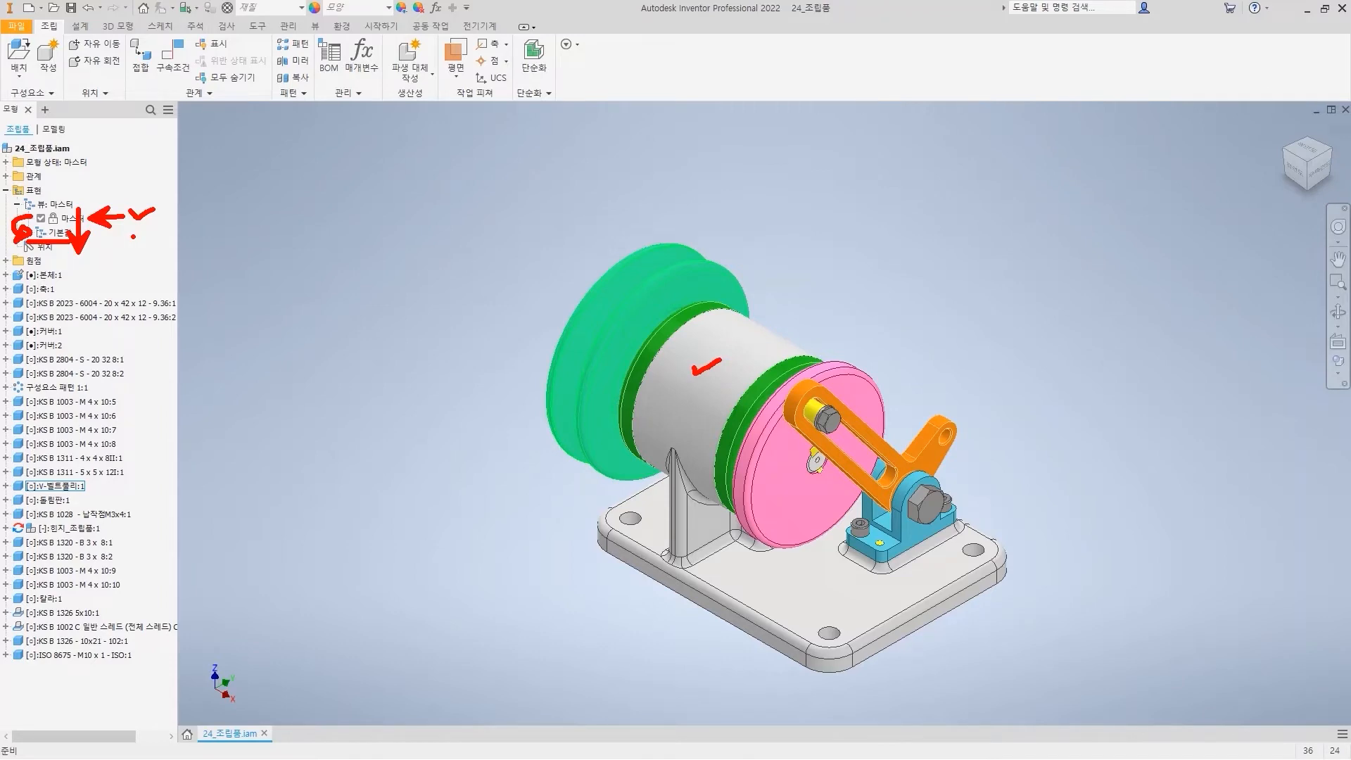
mouse_move(121, 191)
left_mouse_down()
mouse_move(129, 202)
mouse_move(142, 185)
left_mouse_up()
key("Escape")
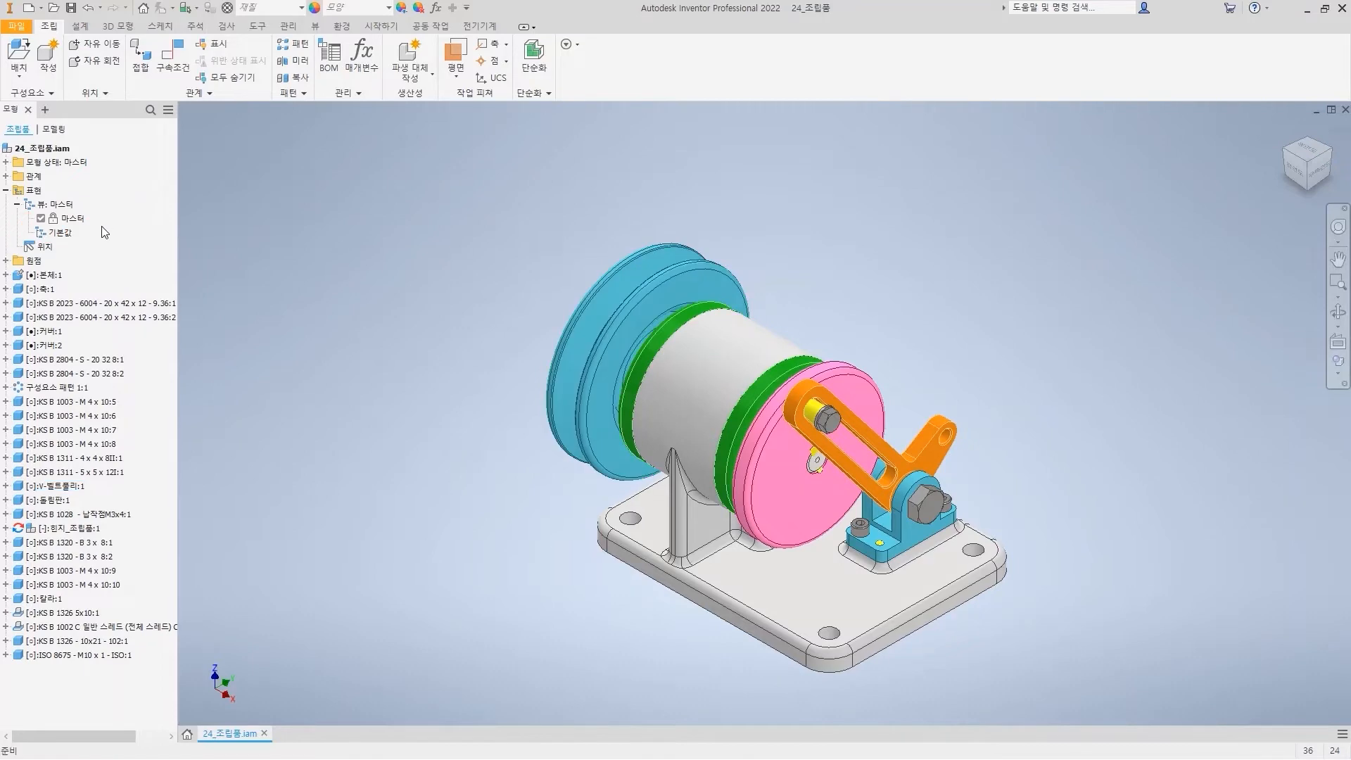
- Activate the 기본값 view and hide every component from 본체:1 through KS B 1028 납작점M3x4:1
left_click(60, 232)
double_click(61, 235)
left_click(44, 274)
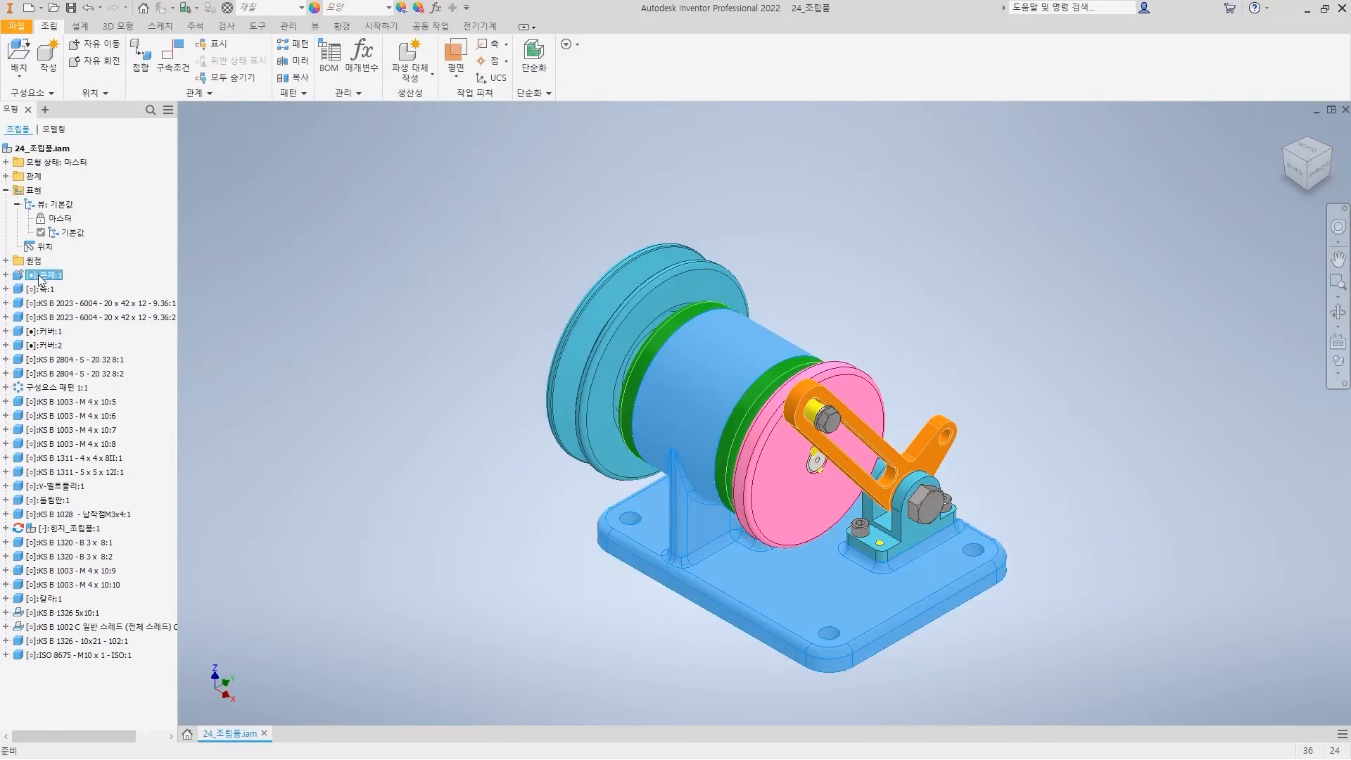
left_click(83, 516, "shift")
right_click(85, 515)
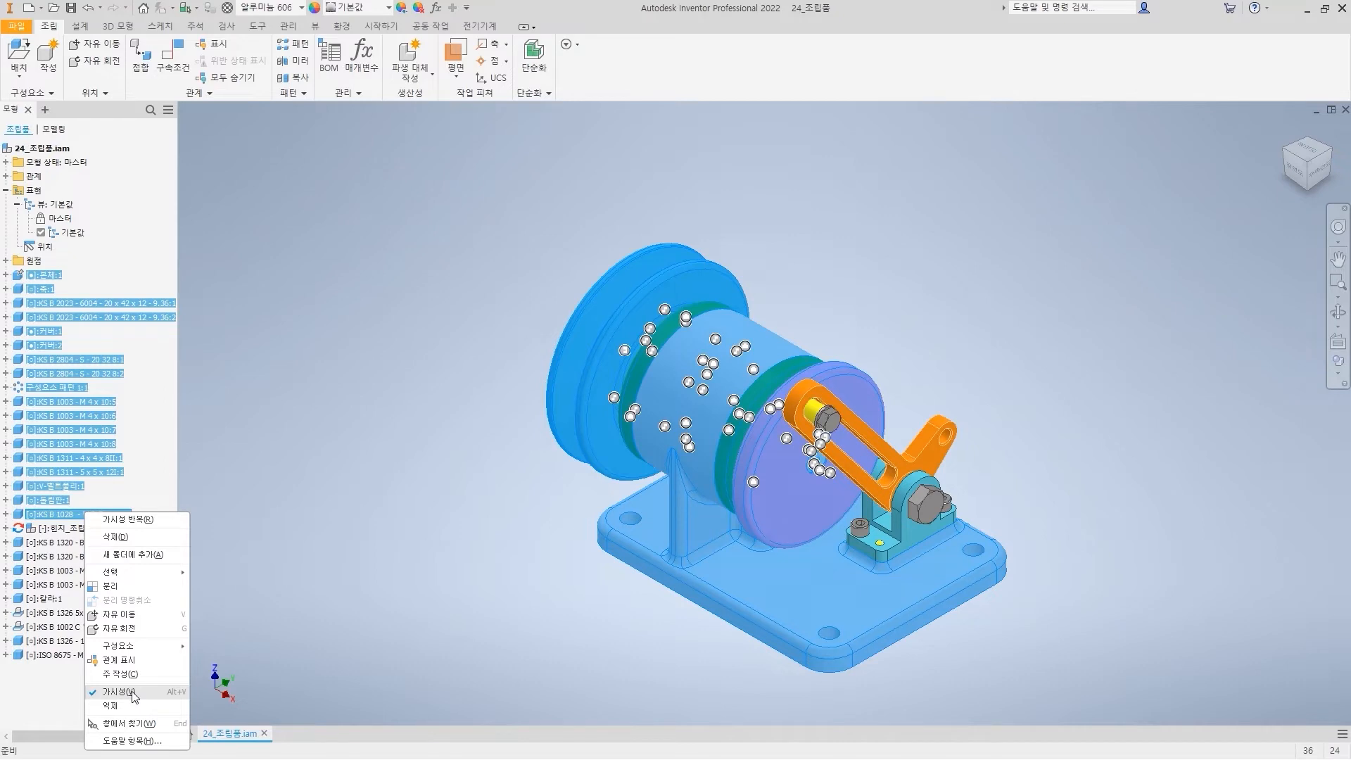
left_click(131, 693)
- Hide the components from KS B 1320 - B 3 x 8:1 through ISO 8675 - M10 x 1, leaving only the hinge subassembly shown
left_click(73, 542)
left_click(73, 655, "shift")
right_click(74, 656)
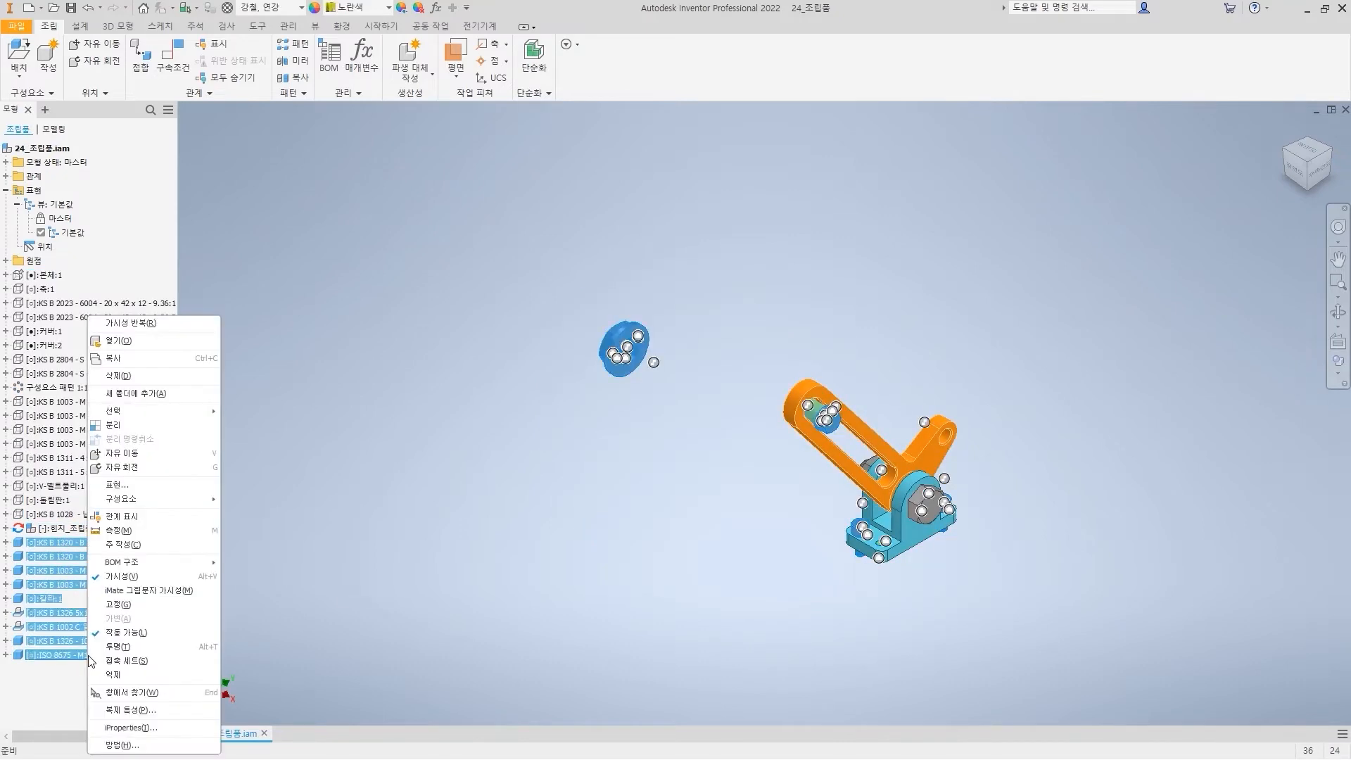
left_click(130, 578)
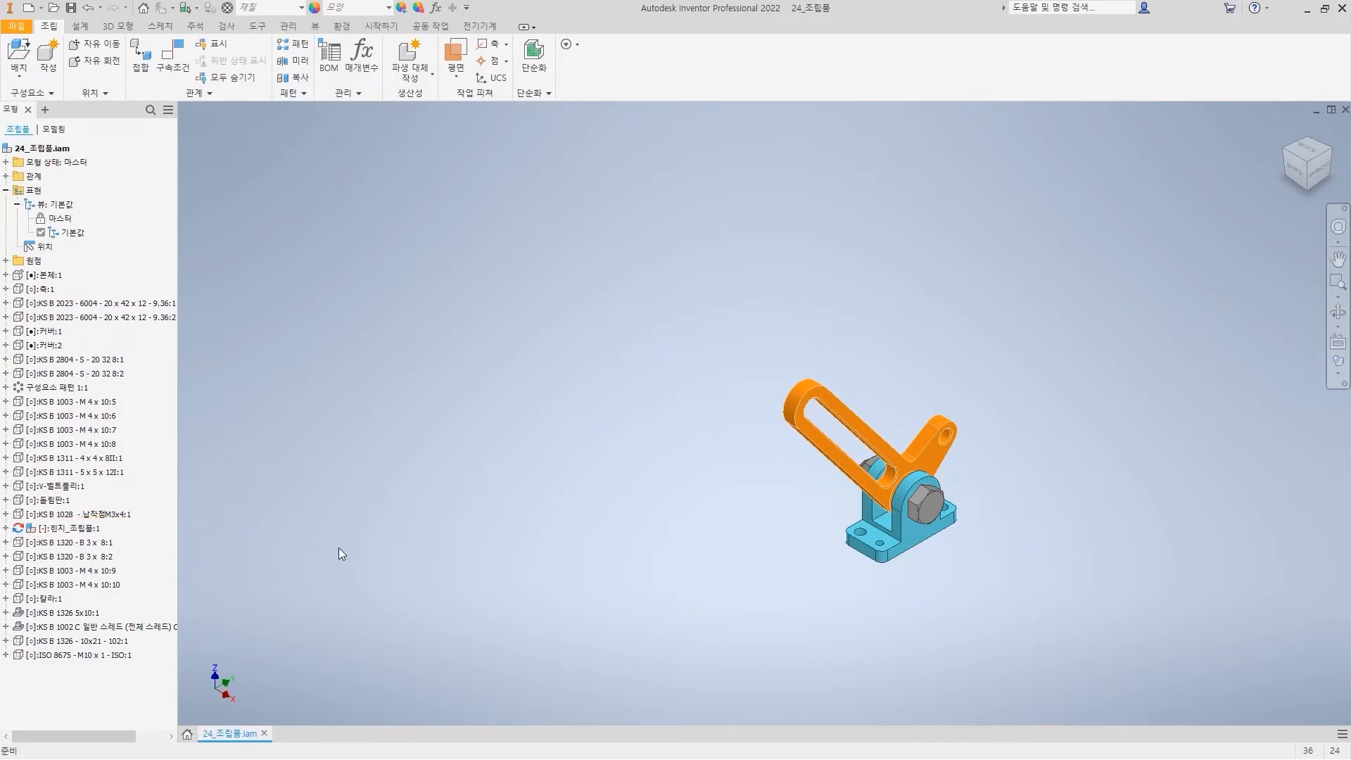
- Compare the 기본값 view with the 마스터 view, and rename 기본값 as 힌지 조립품
double_click(60, 219)
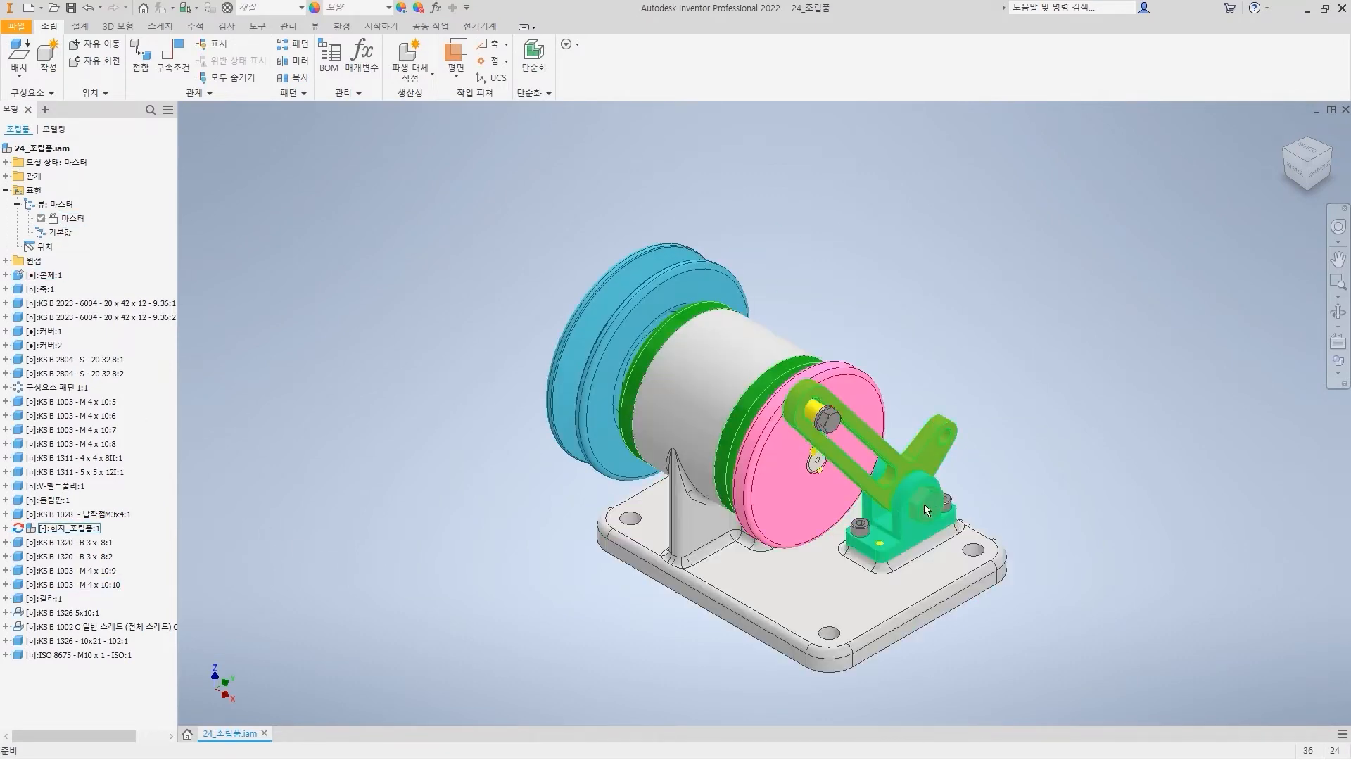
double_click(61, 236)
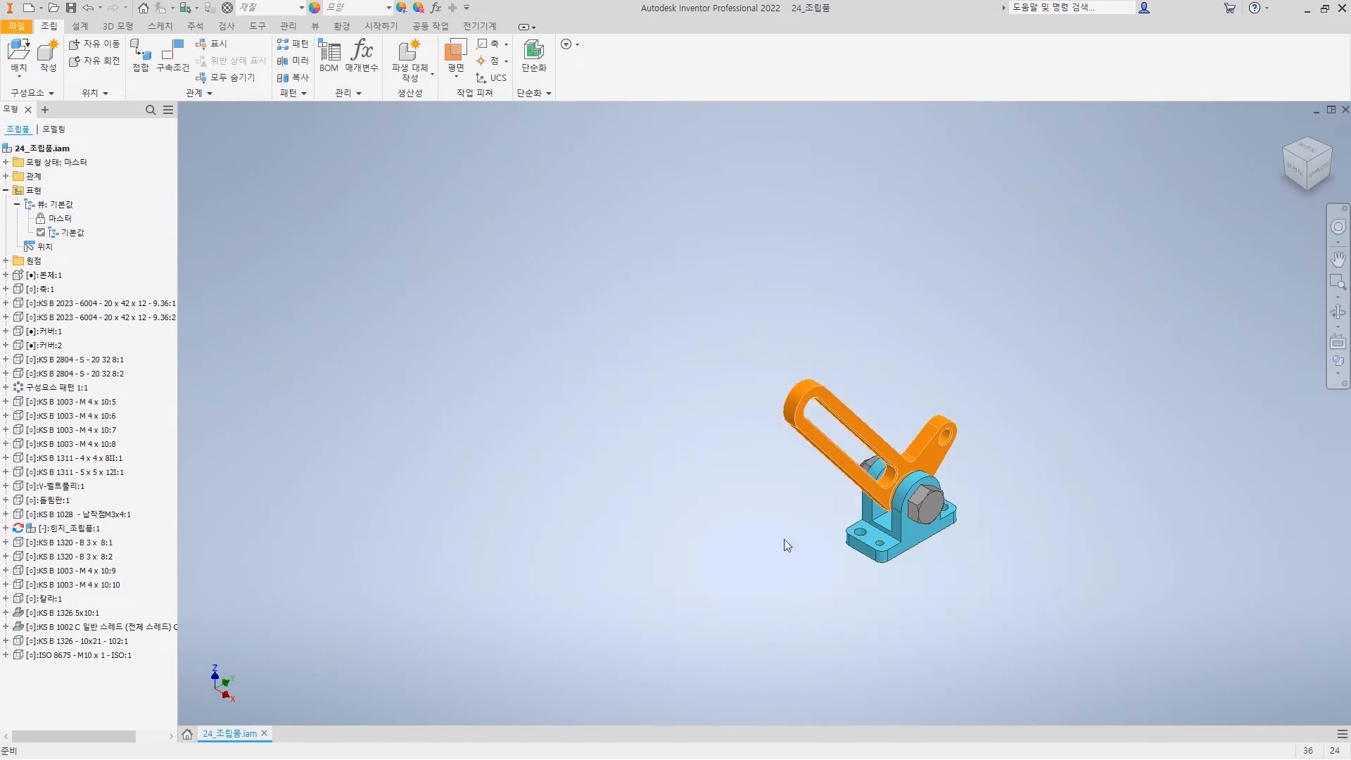
left_click(73, 233)
left_click(79, 238)
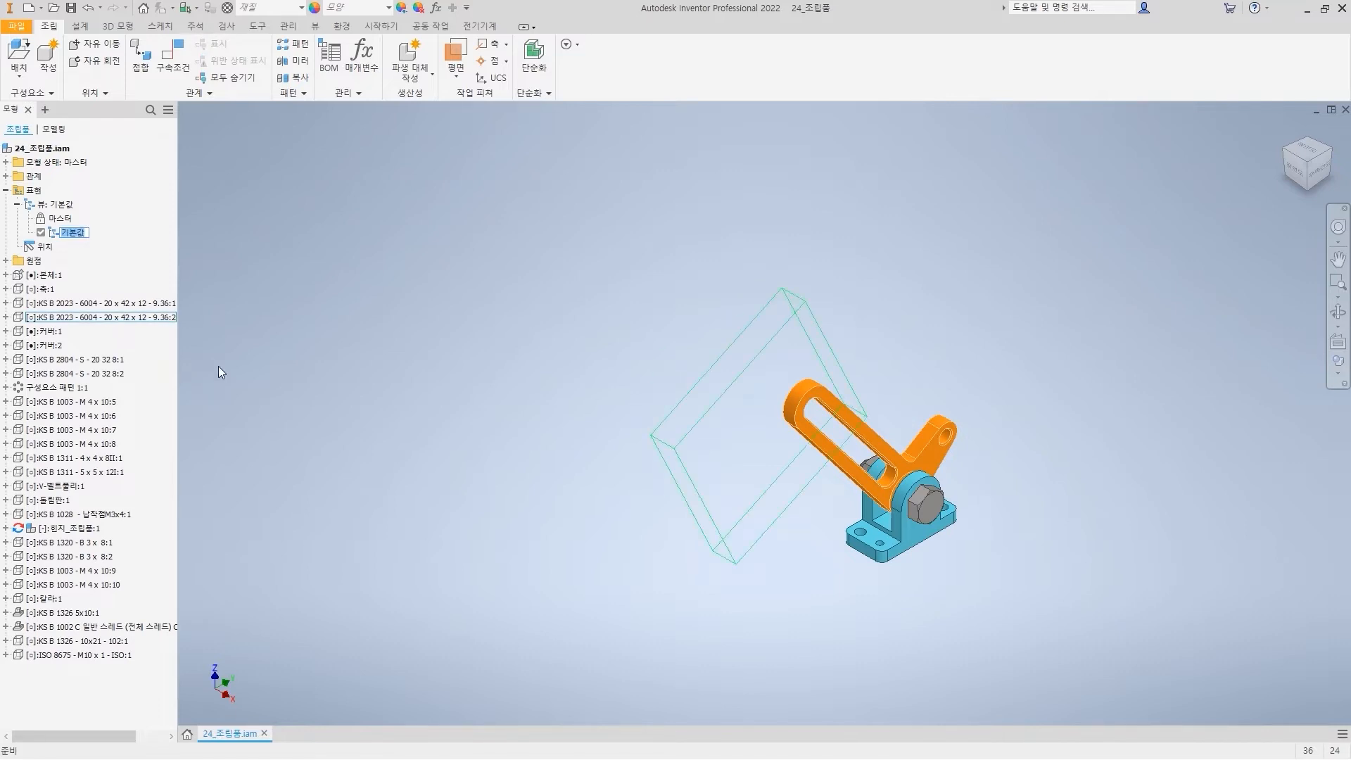
type("힌지 풀리")
type("품")
key("Return")
double_click(60, 219)
double_click(76, 235)
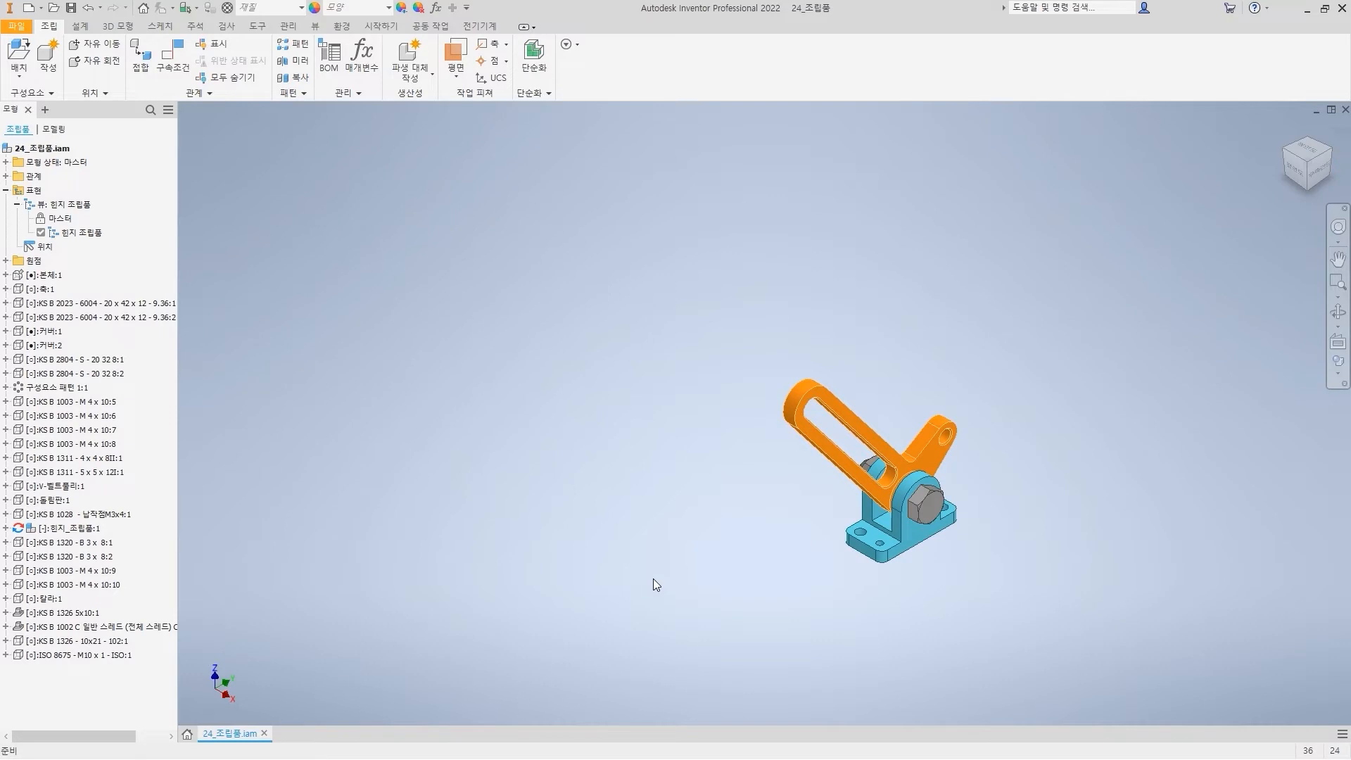
- Activate the 마스터 view and create a new view representation named 투명 from it
double_click(62, 218)
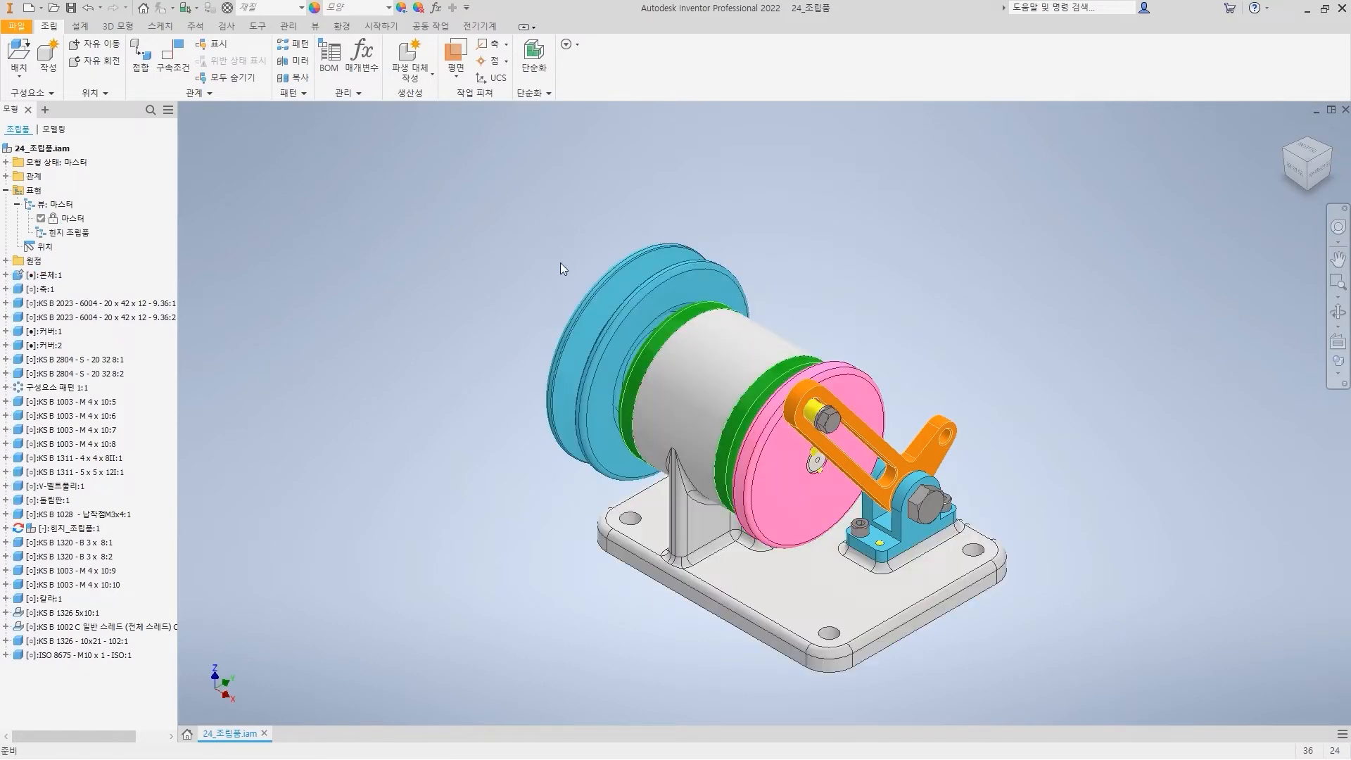
left_click(63, 204)
right_click(68, 209)
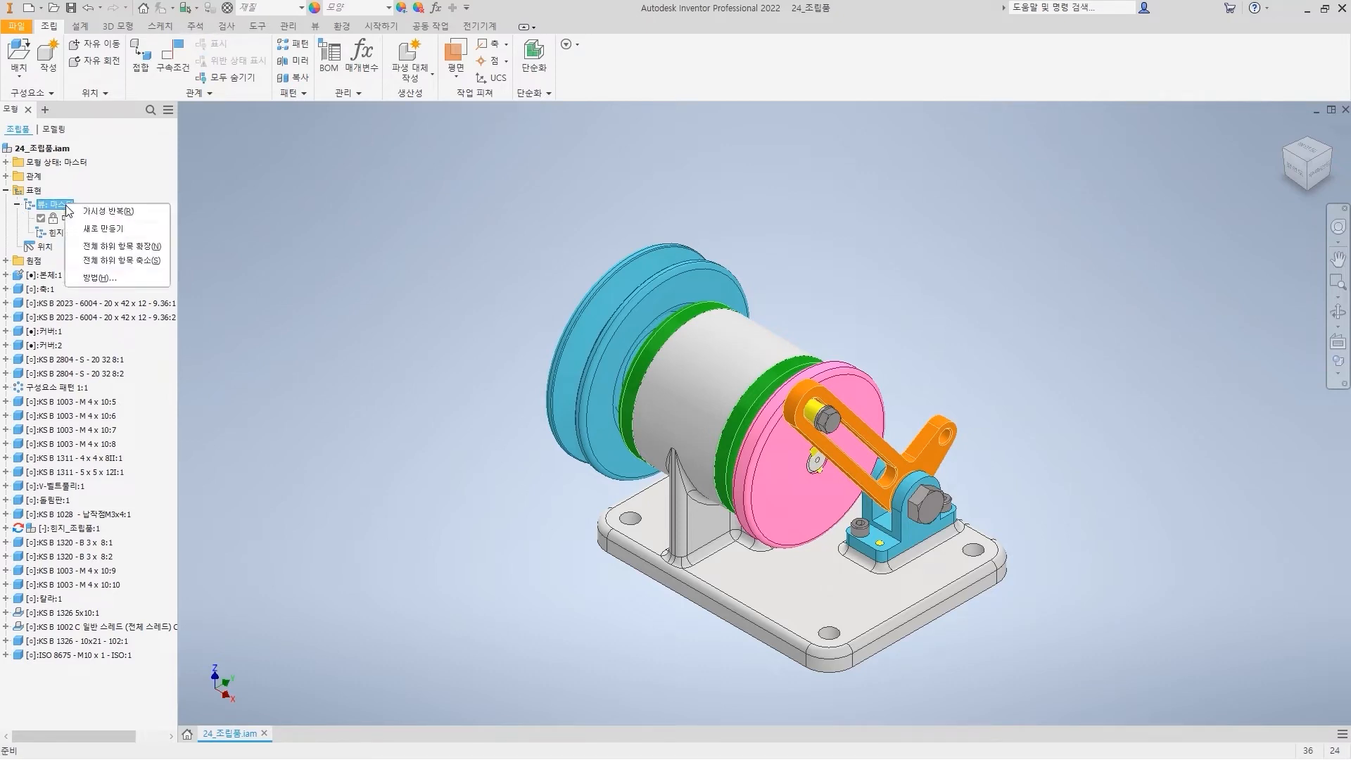
left_click(105, 231)
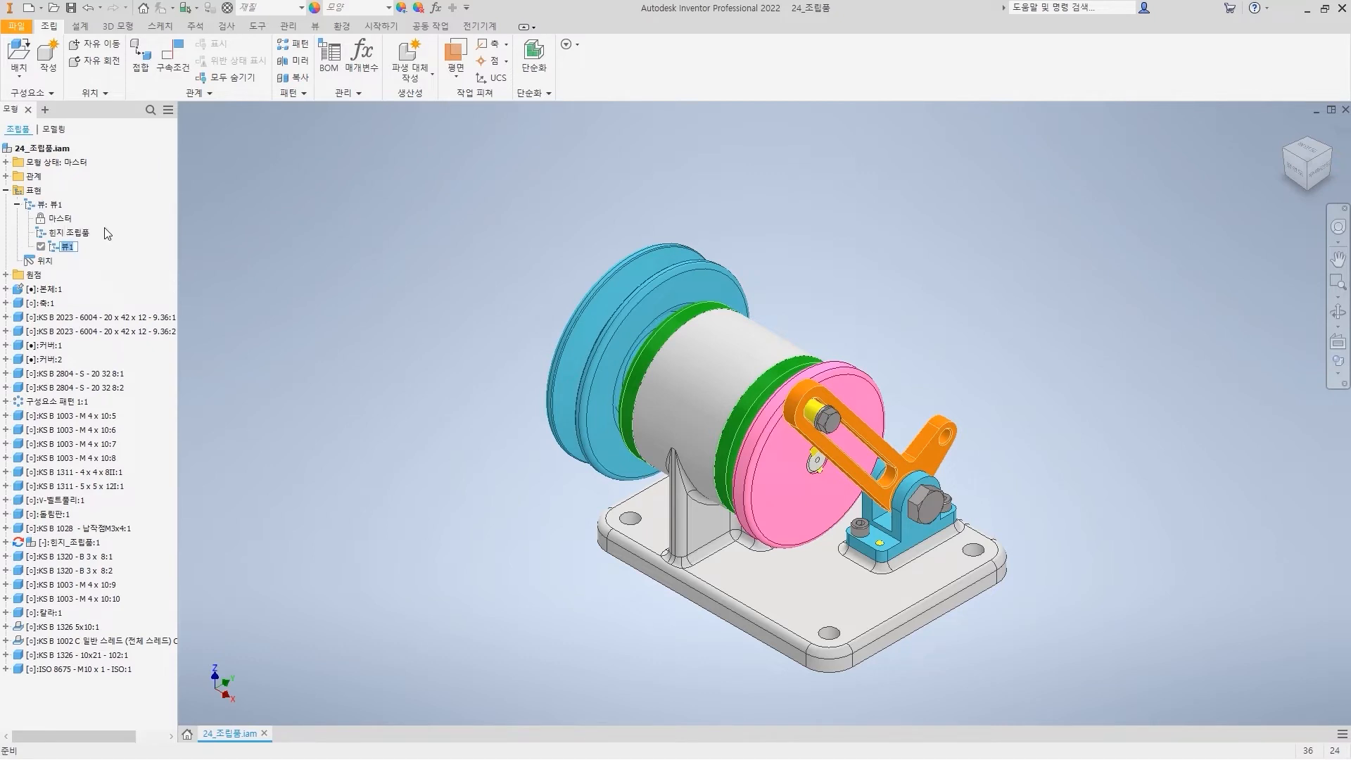
type("투명")
key("Return")
- Make the body 본체:1 and both covers, 커버:1 and 커버:2, transparent in the 투명 view
right_click(700, 417)
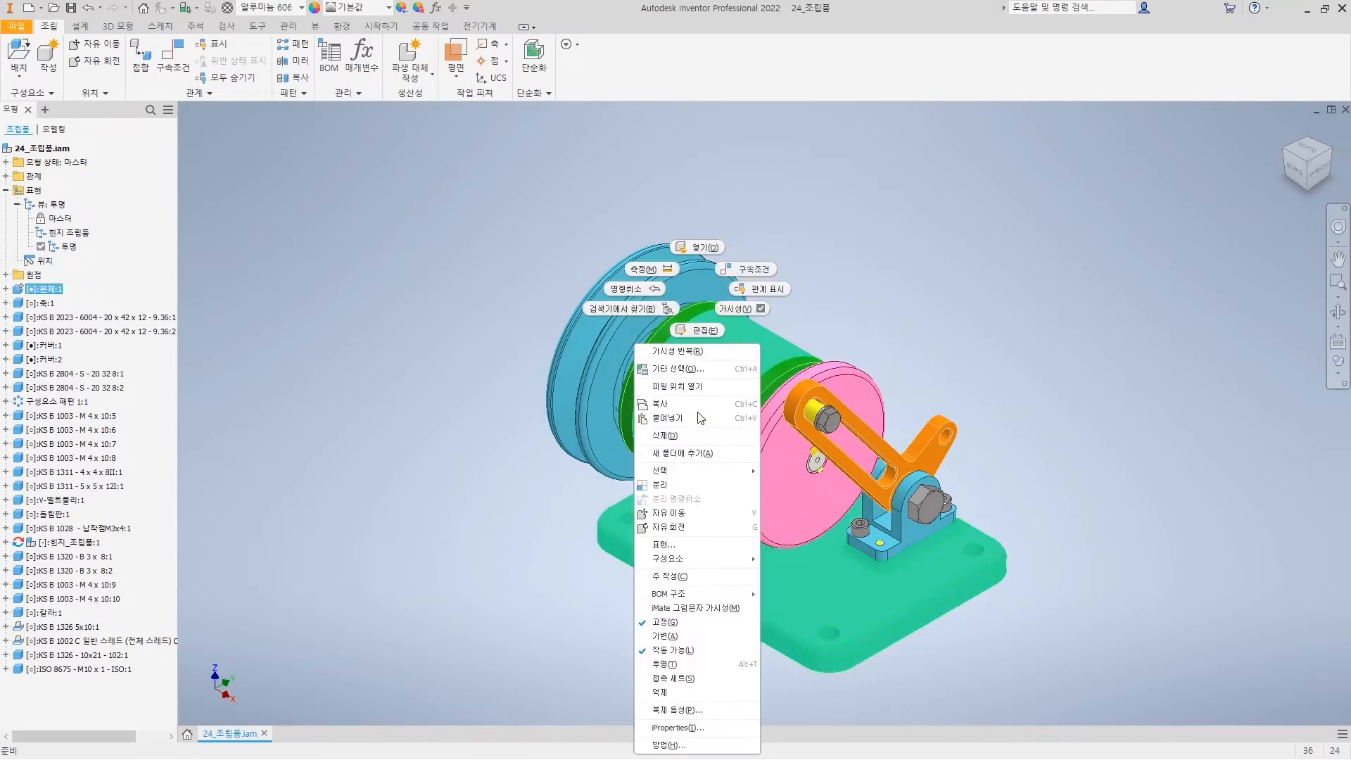
left_click(687, 668)
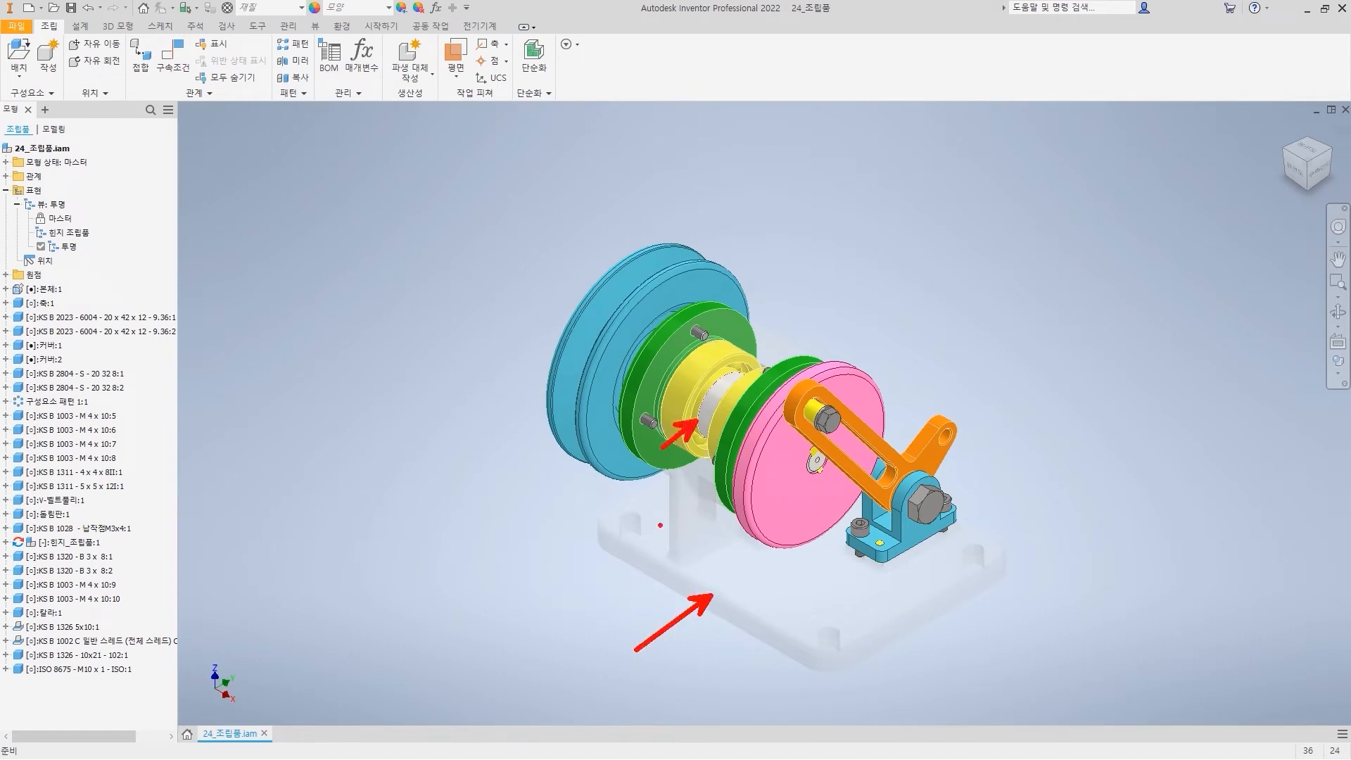
left_click(787, 380)
left_click(691, 315, "ctrl")
right_click(792, 372)
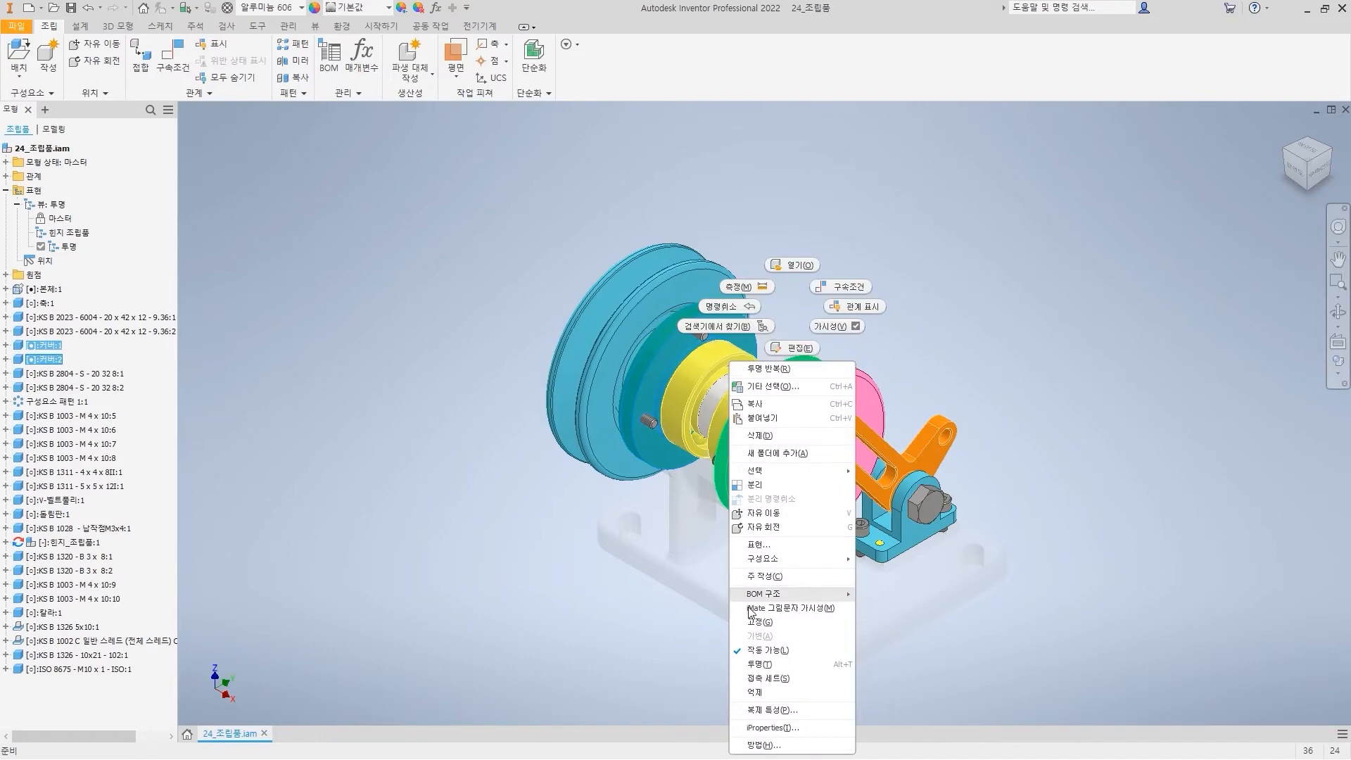
left_click(786, 666)
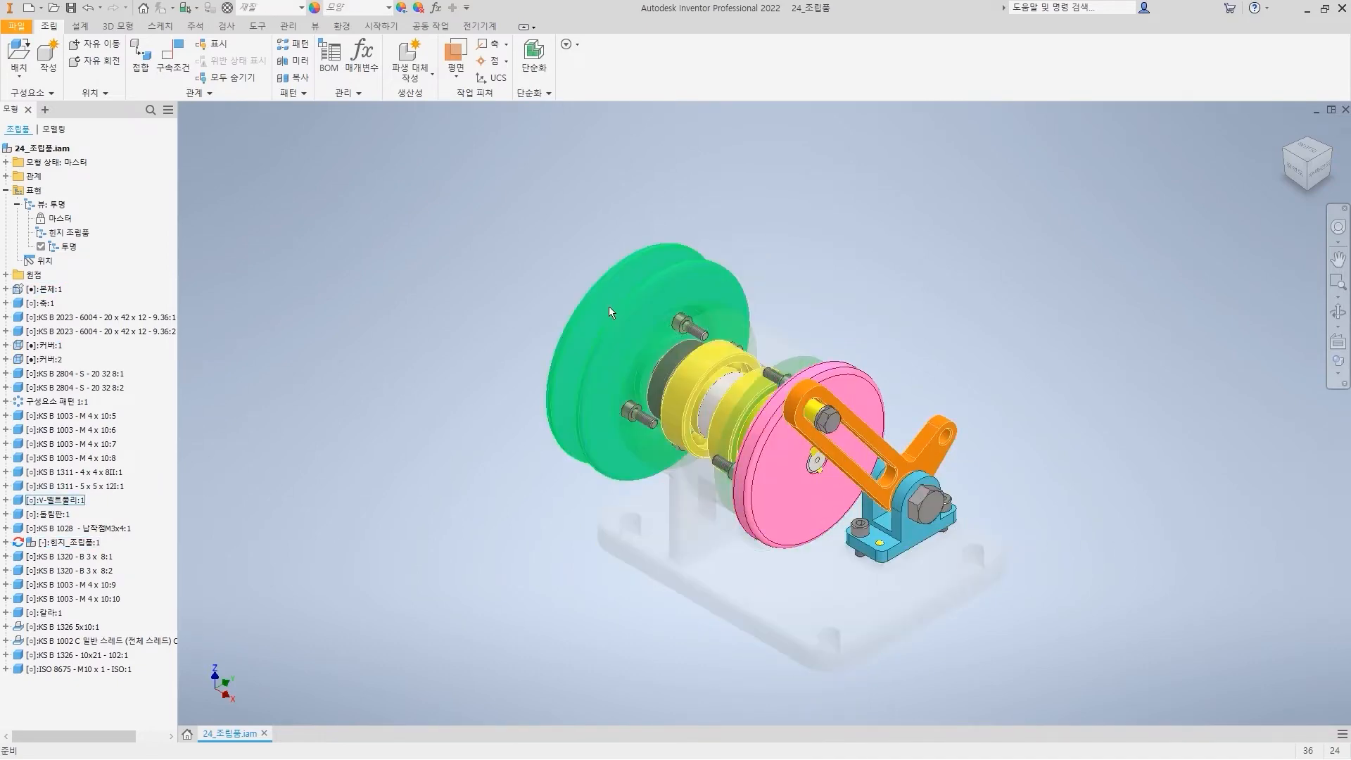
- Activate the 마스터, 힌지 조립품 and 투명 views in turn to compare them, ending on 힌지 조립품
middle_click_drag(704, 370, 1090, 470, "shift")
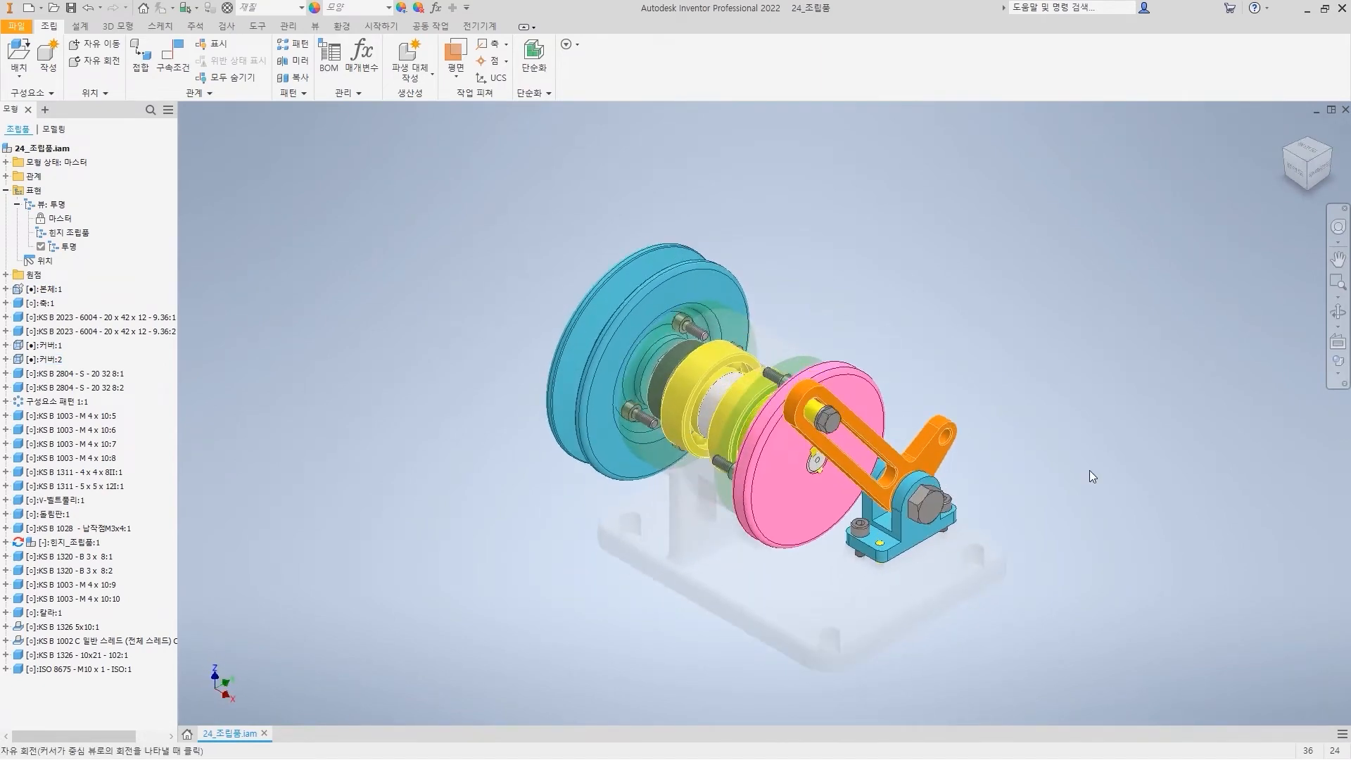
double_click(63, 219)
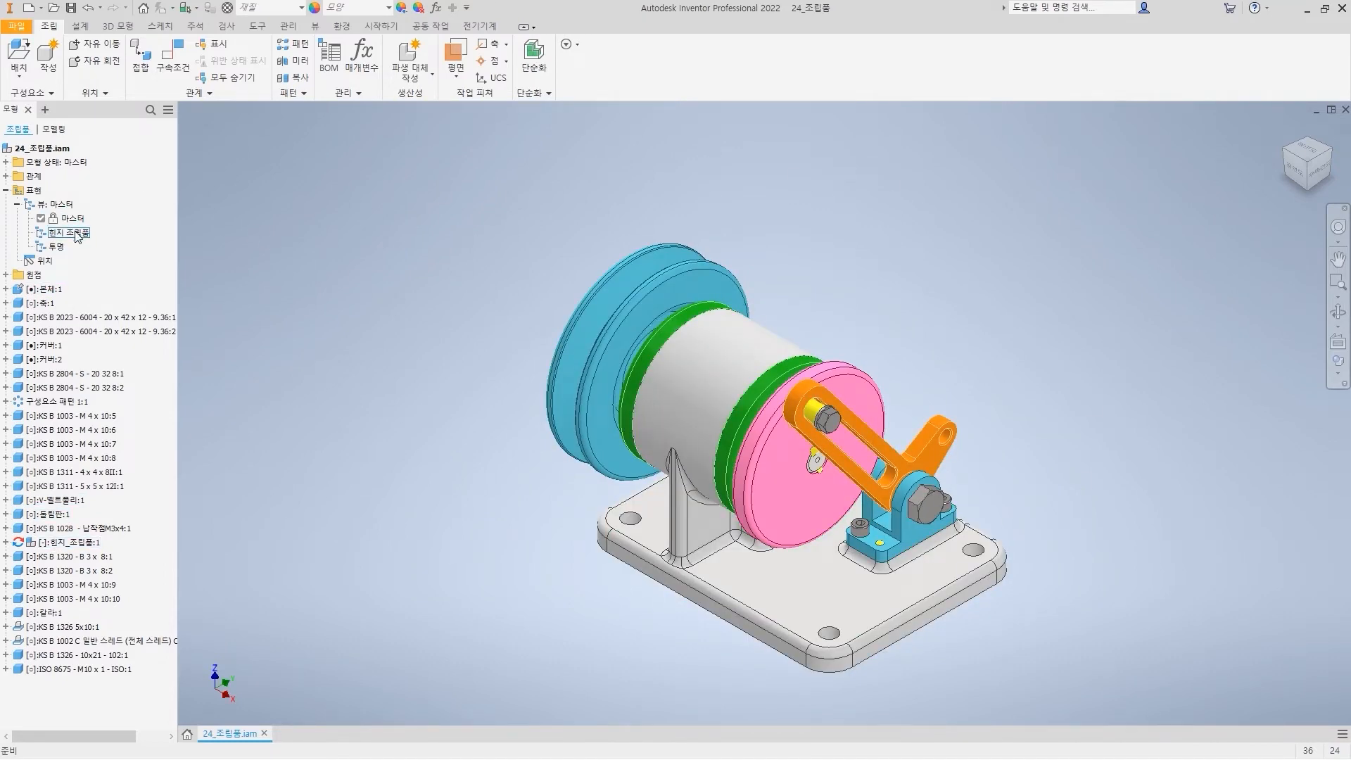
double_click(69, 233)
double_click(56, 247)
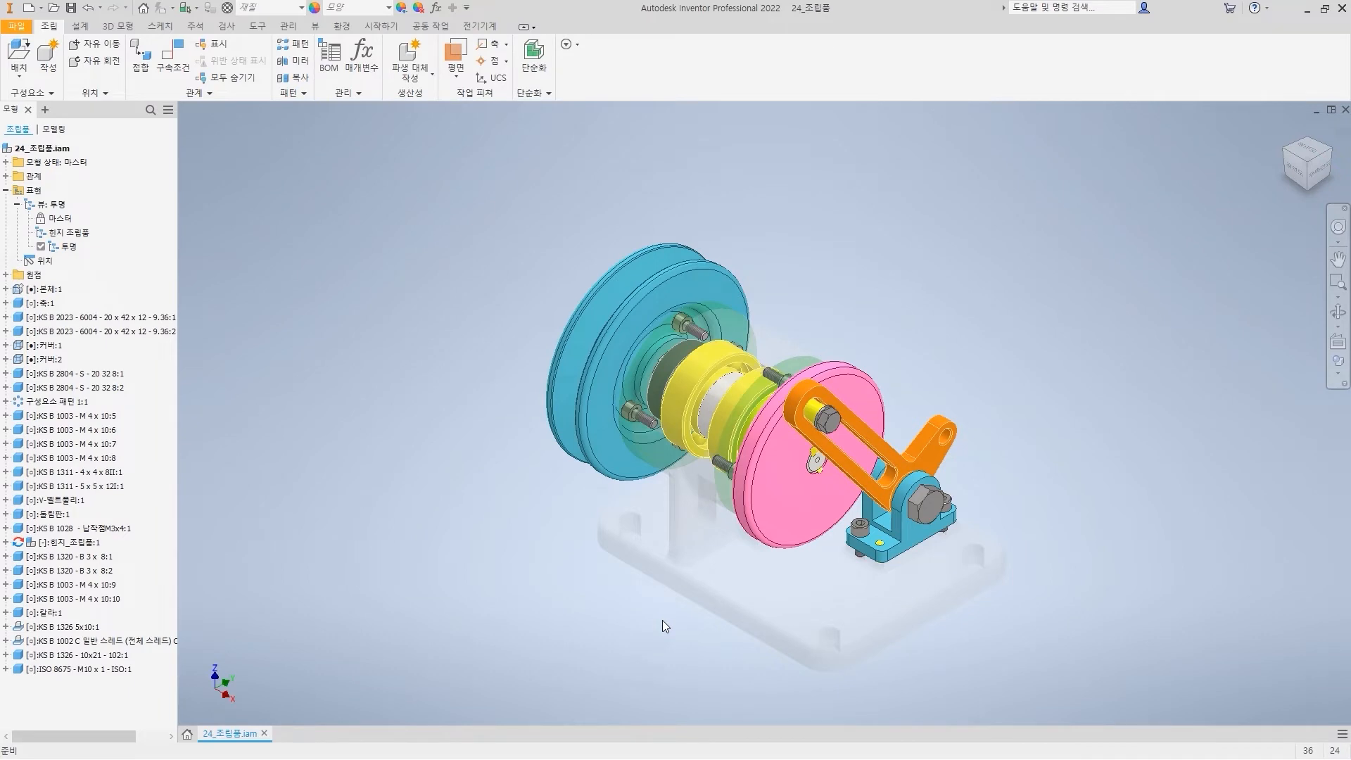
double_click(71, 233)
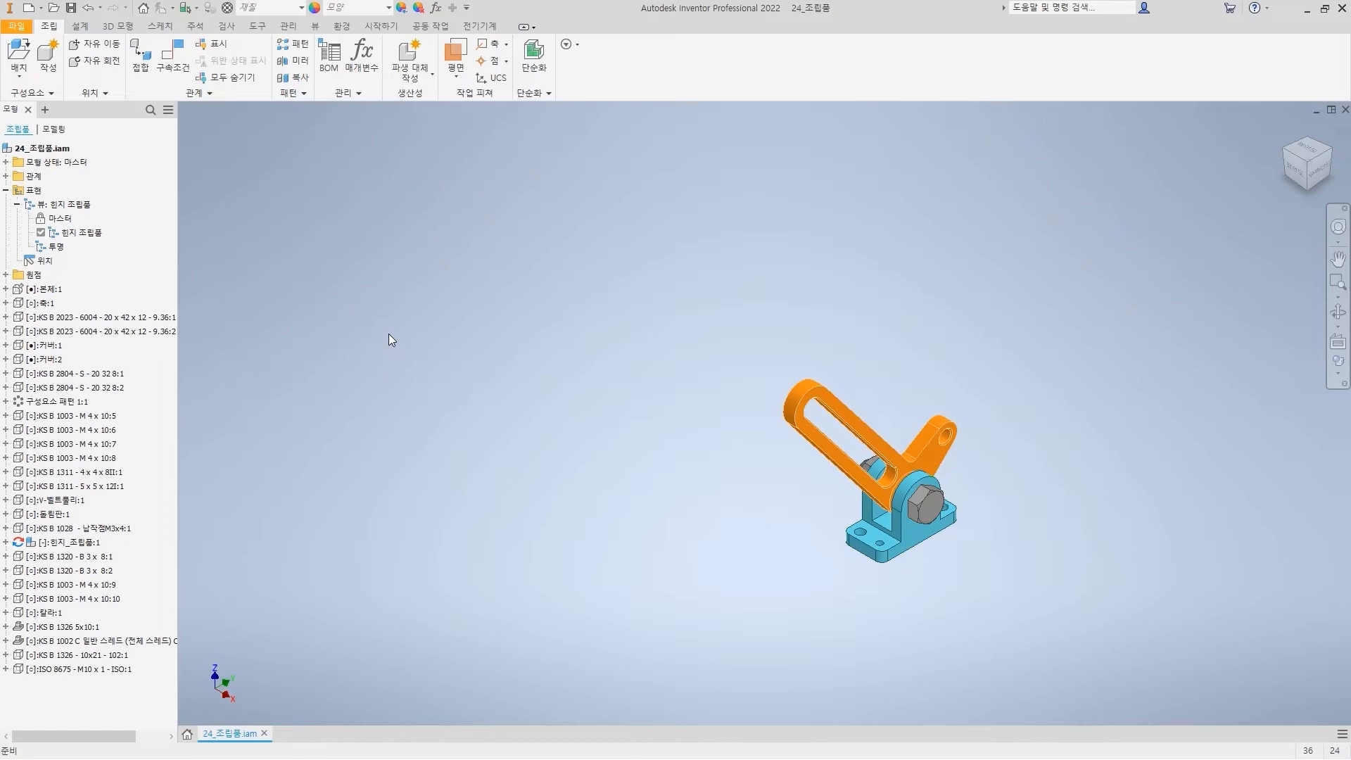
mouse_move(103, 211)
left_mouse_down()
mouse_move(121, 239)
mouse_move(112, 257)
mouse_move(187, 224)
mouse_move(192, 247)
left_mouse_up()
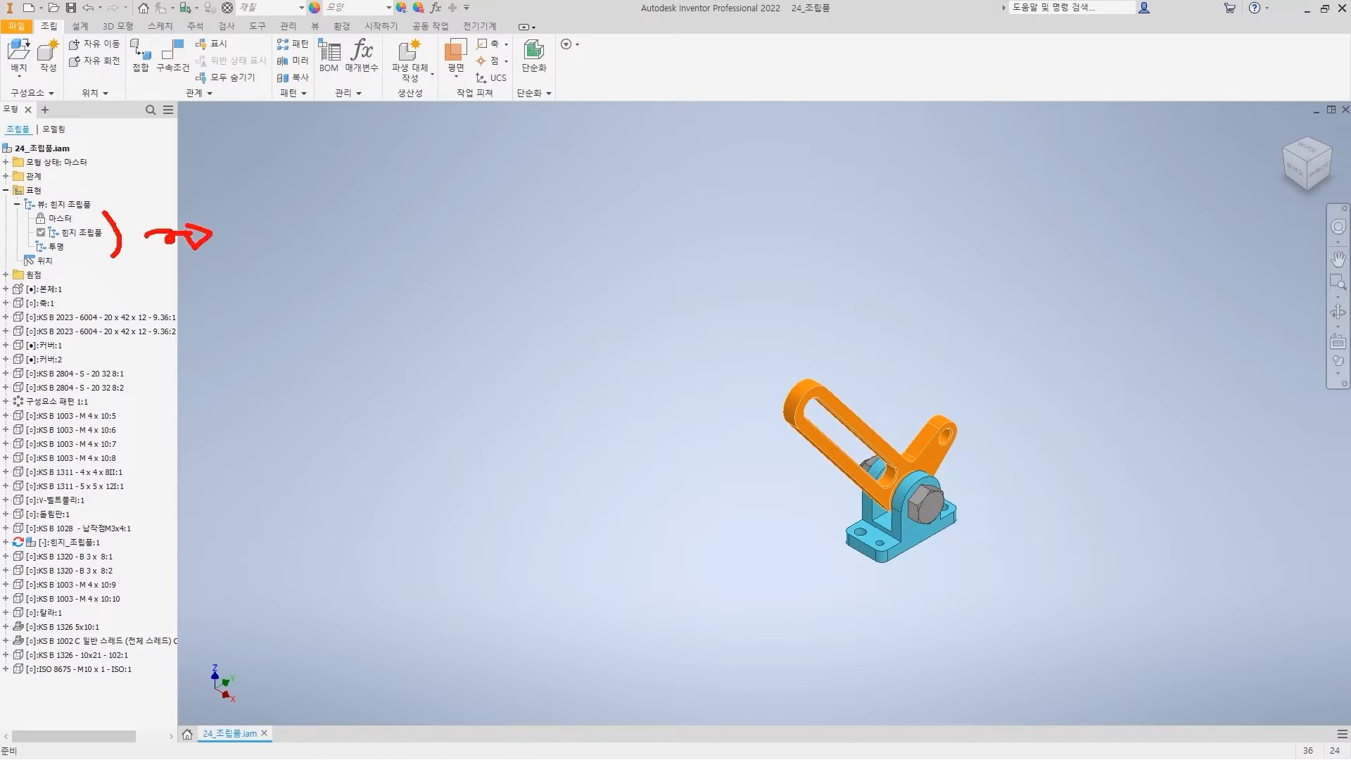
mouse_move(663, 458)
left_mouse_down()
mouse_move(782, 462)
mouse_move(763, 466)
left_mouse_up()
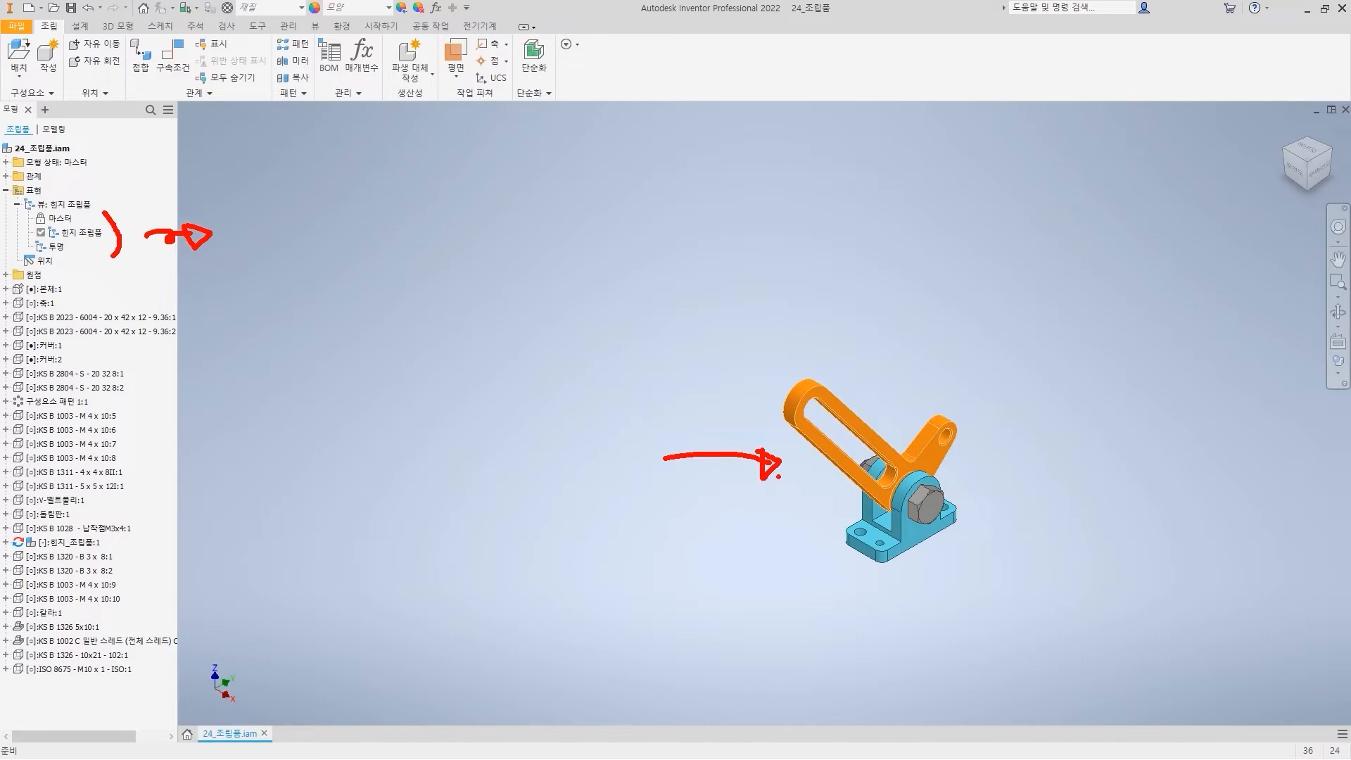
key("Escape")
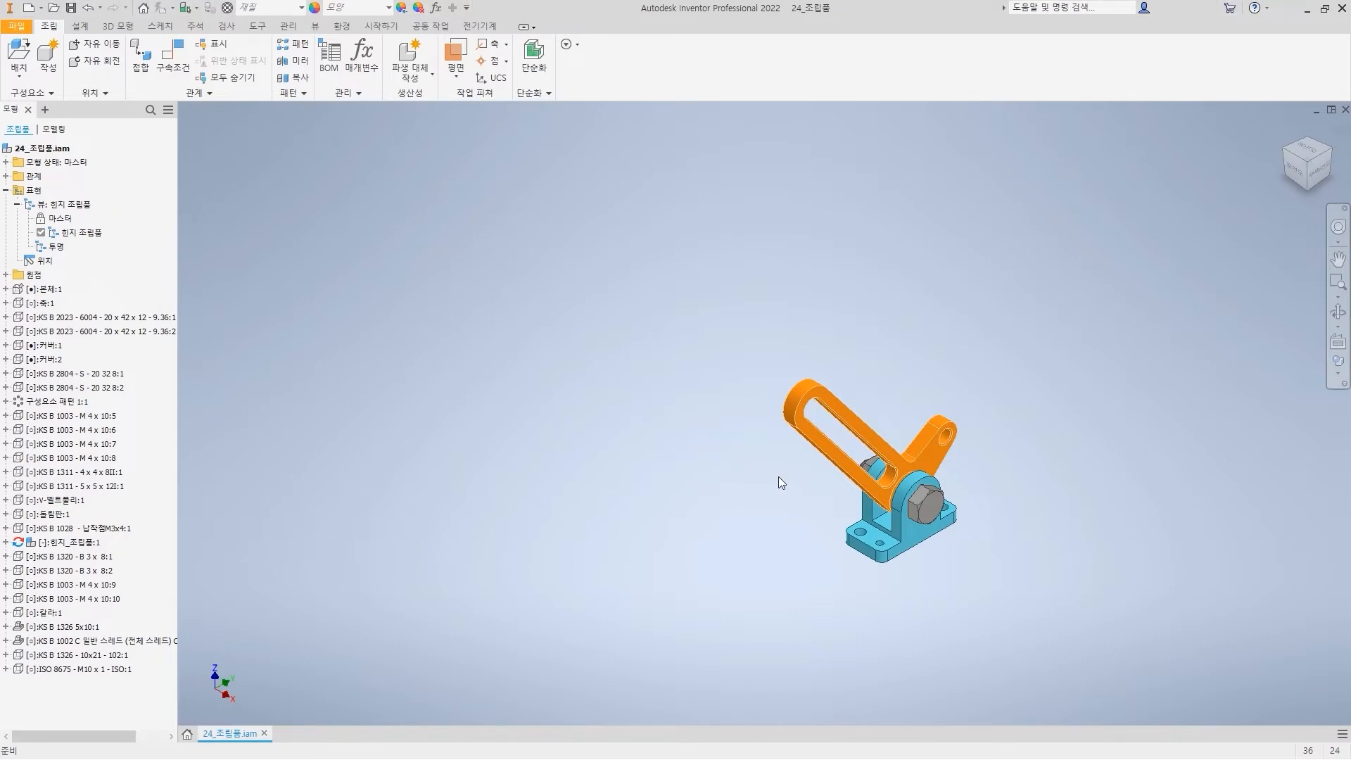
- Activate the 마스터 view and create a new view representation named 반단면도 from it
double_click(66, 221)
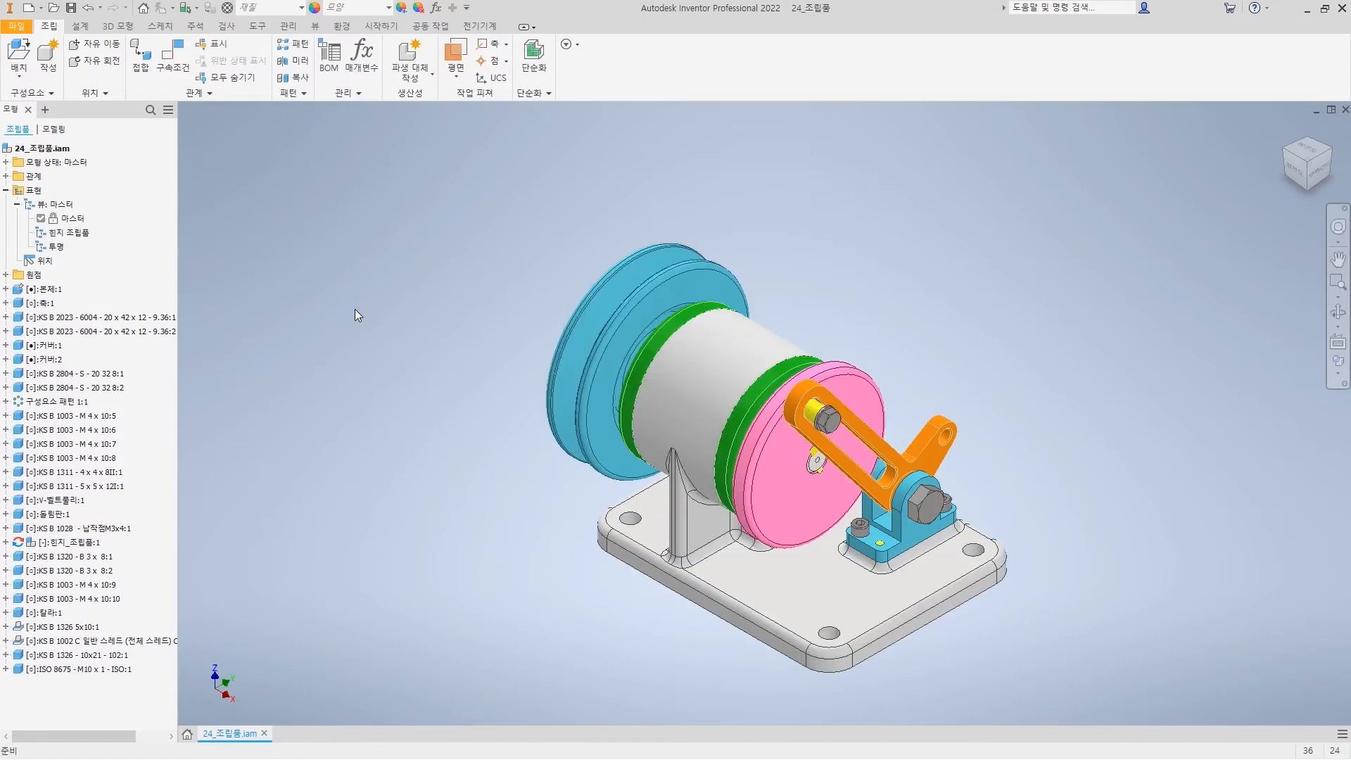
left_click(62, 204)
right_click(65, 204)
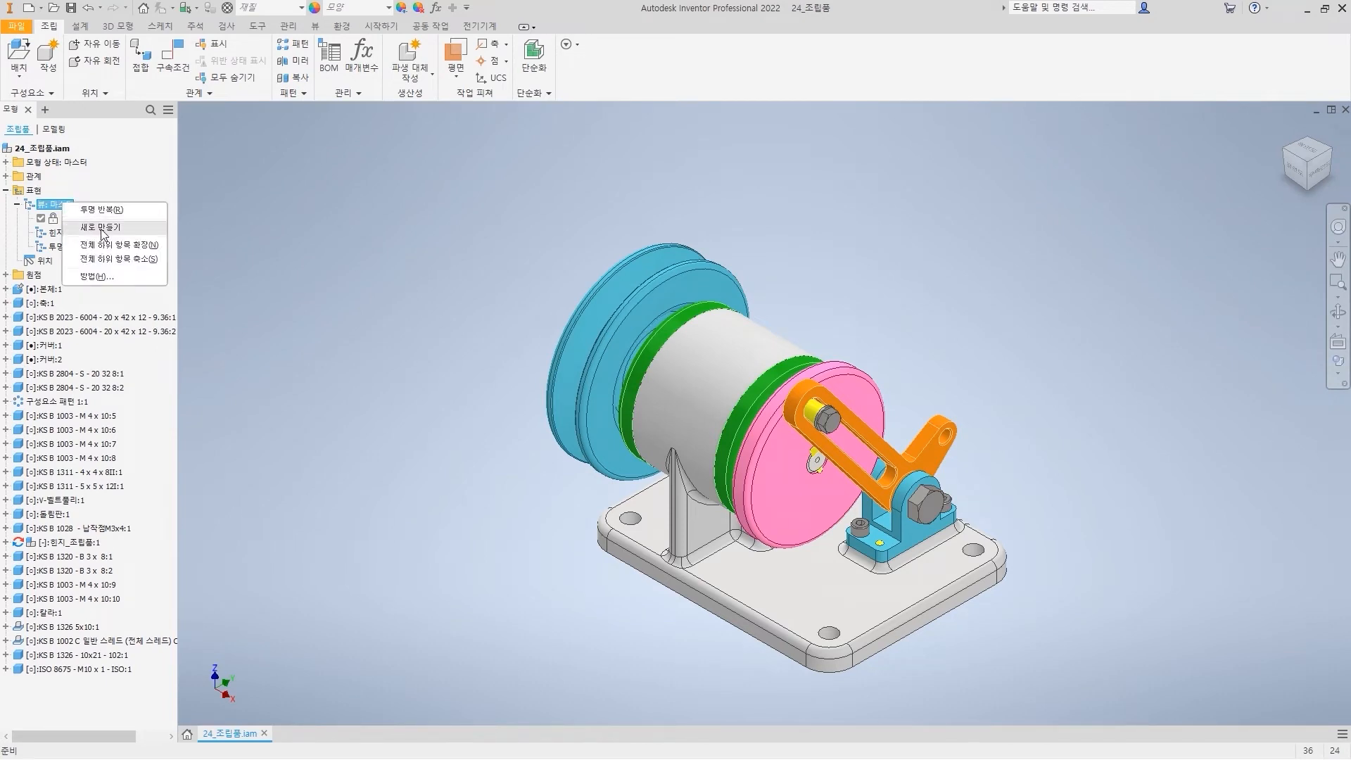
left_click(100, 227)
type("반단면도")
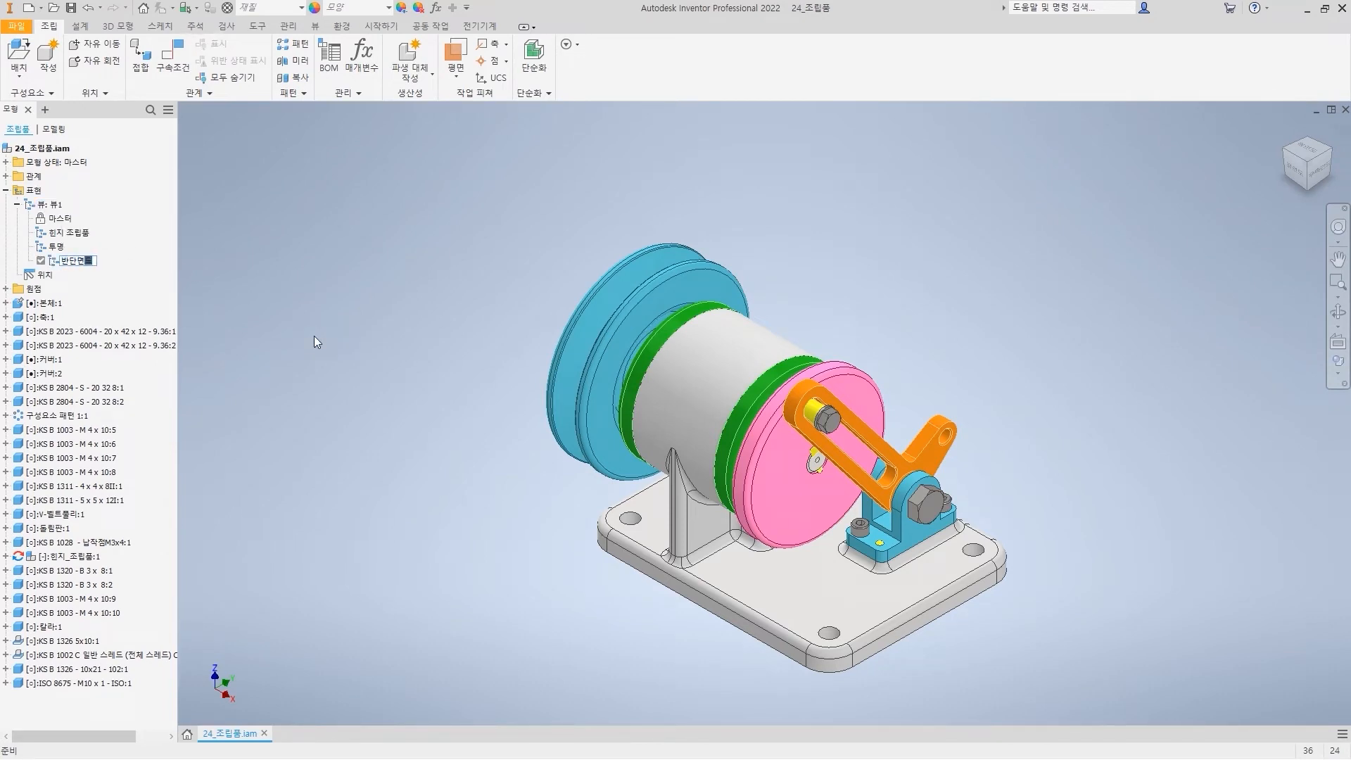
key("Return")
mouse_move(593, 262)
left_mouse_down()
mouse_move(847, 421)
mouse_move(853, 680)
left_mouse_up()
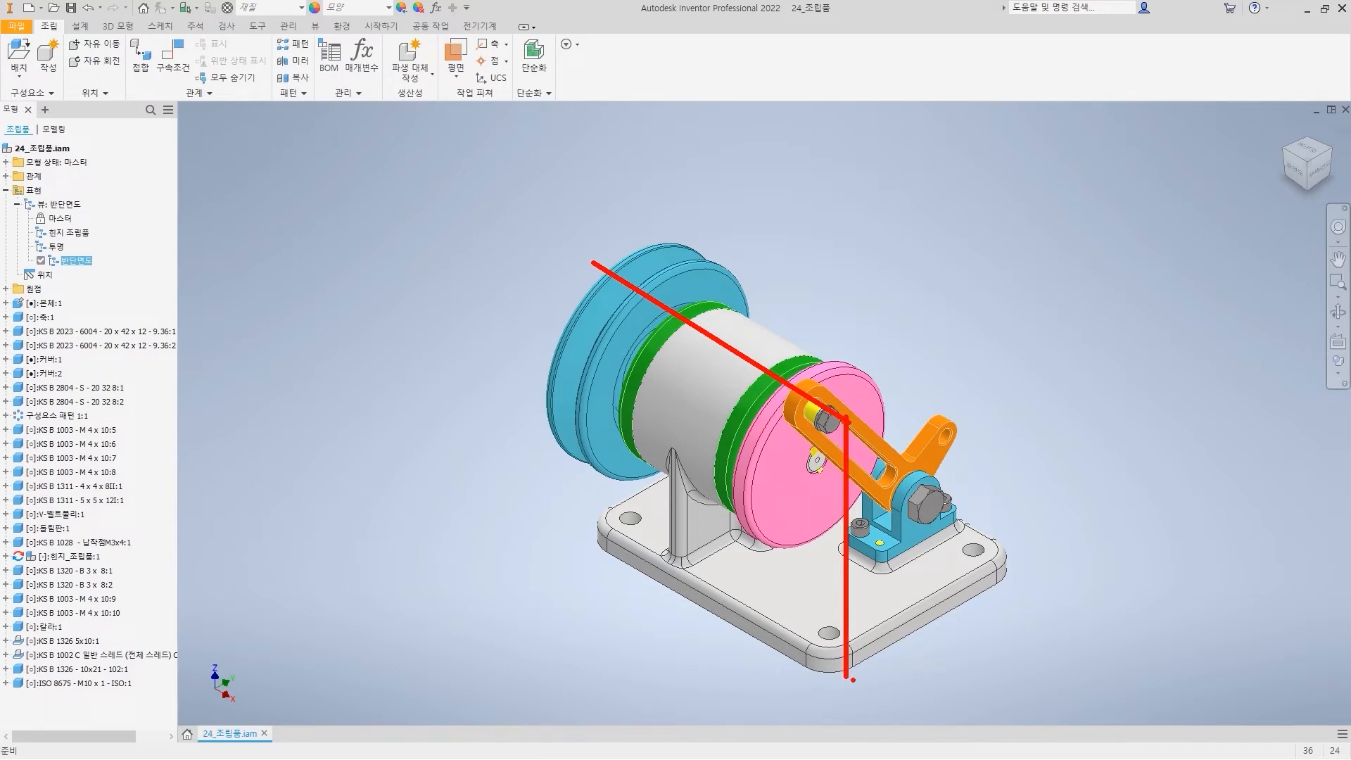
- Apply a half-section view (반 단면도) to the 반단면도 representation, cutting the assembly at its XZ origin plane
left_click(441, 193)
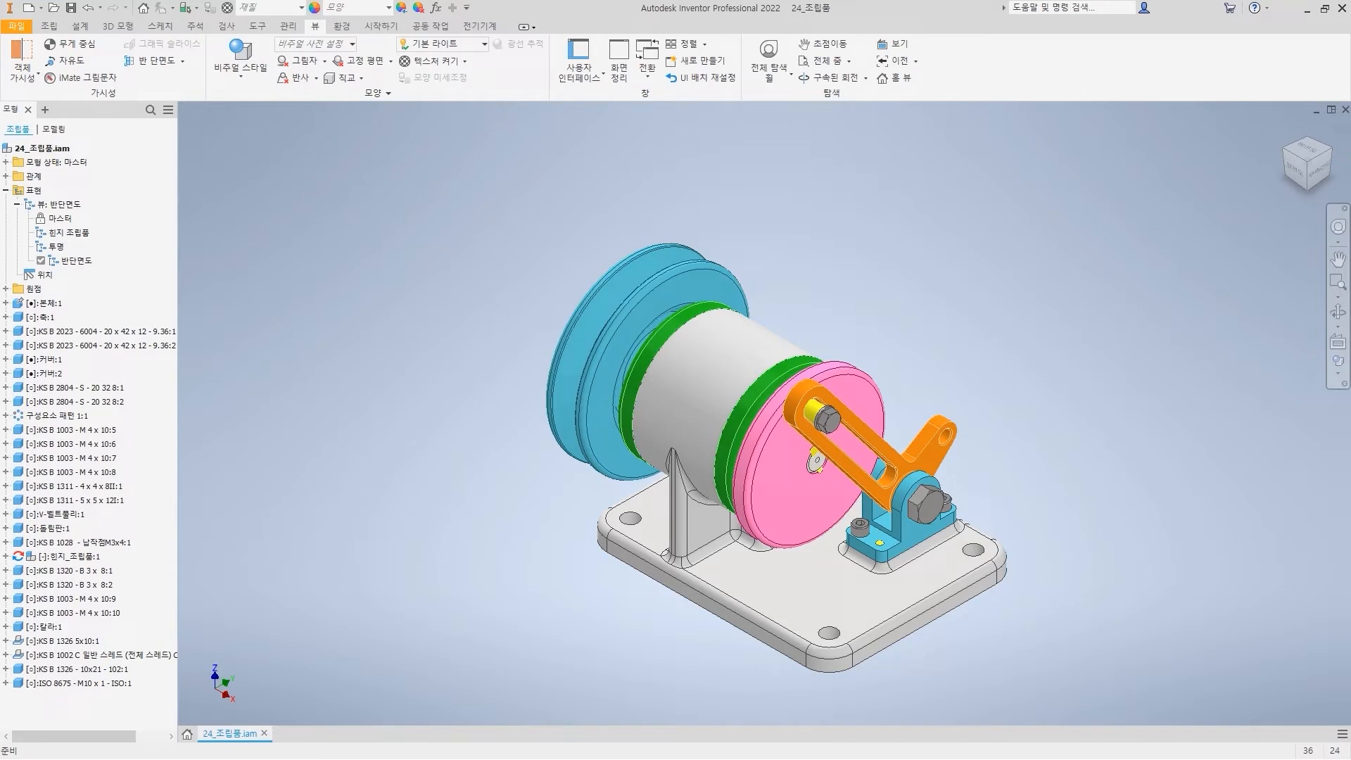
left_click(184, 65)
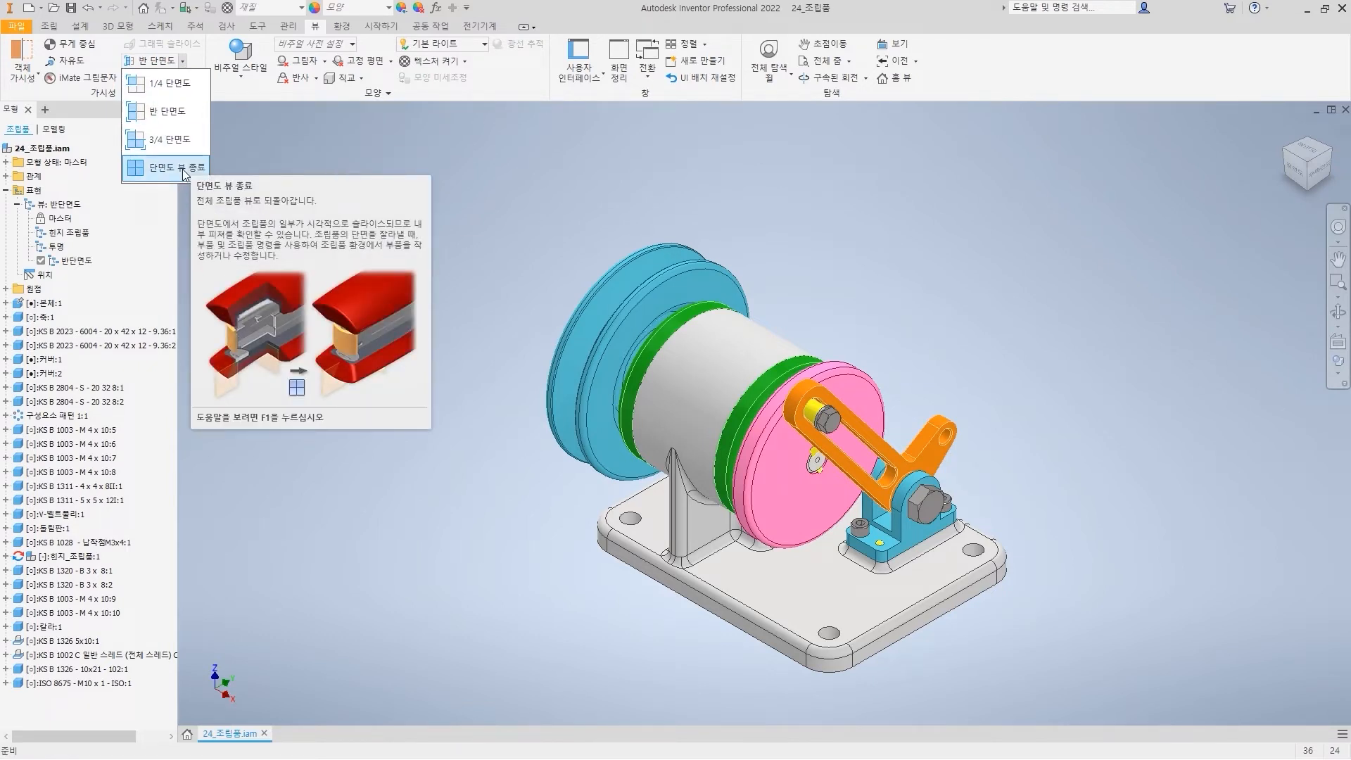
left_click(175, 117)
left_click(6, 288)
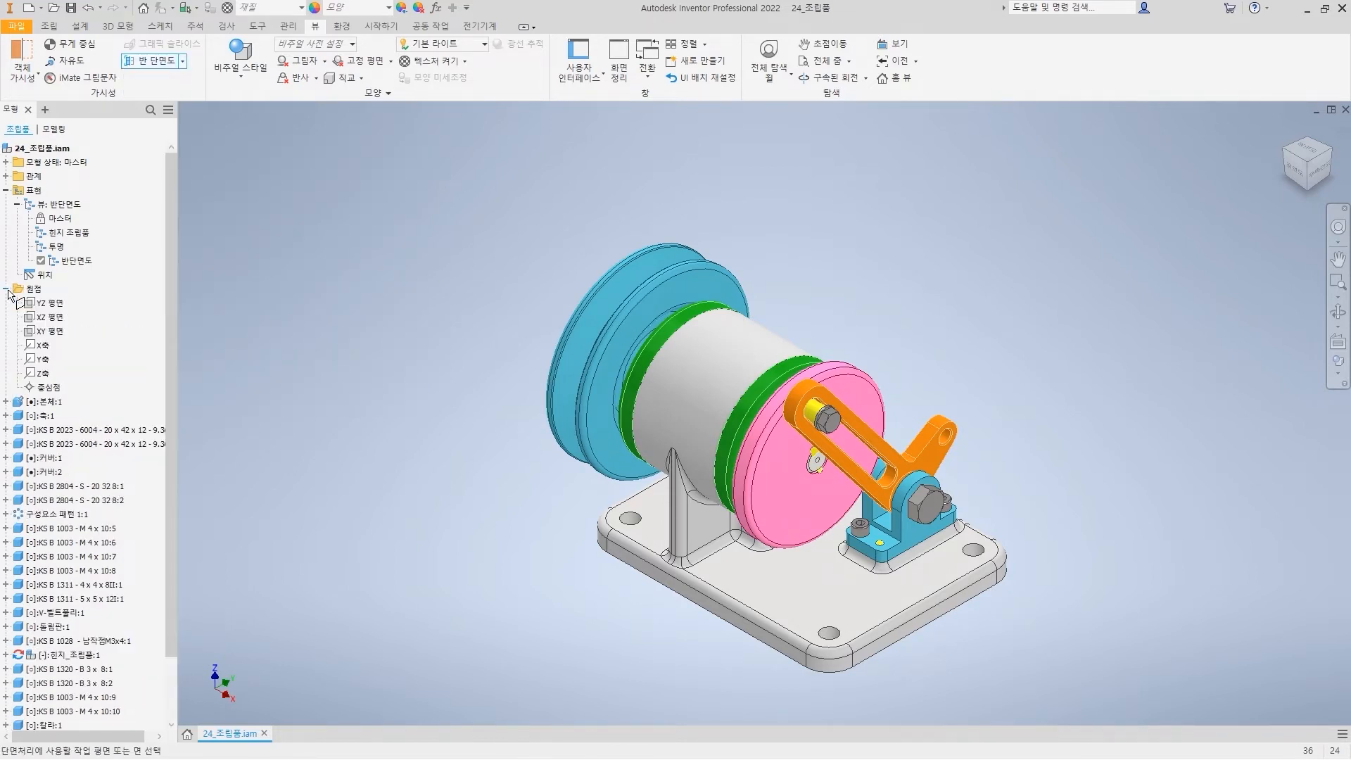
left_click(50, 317)
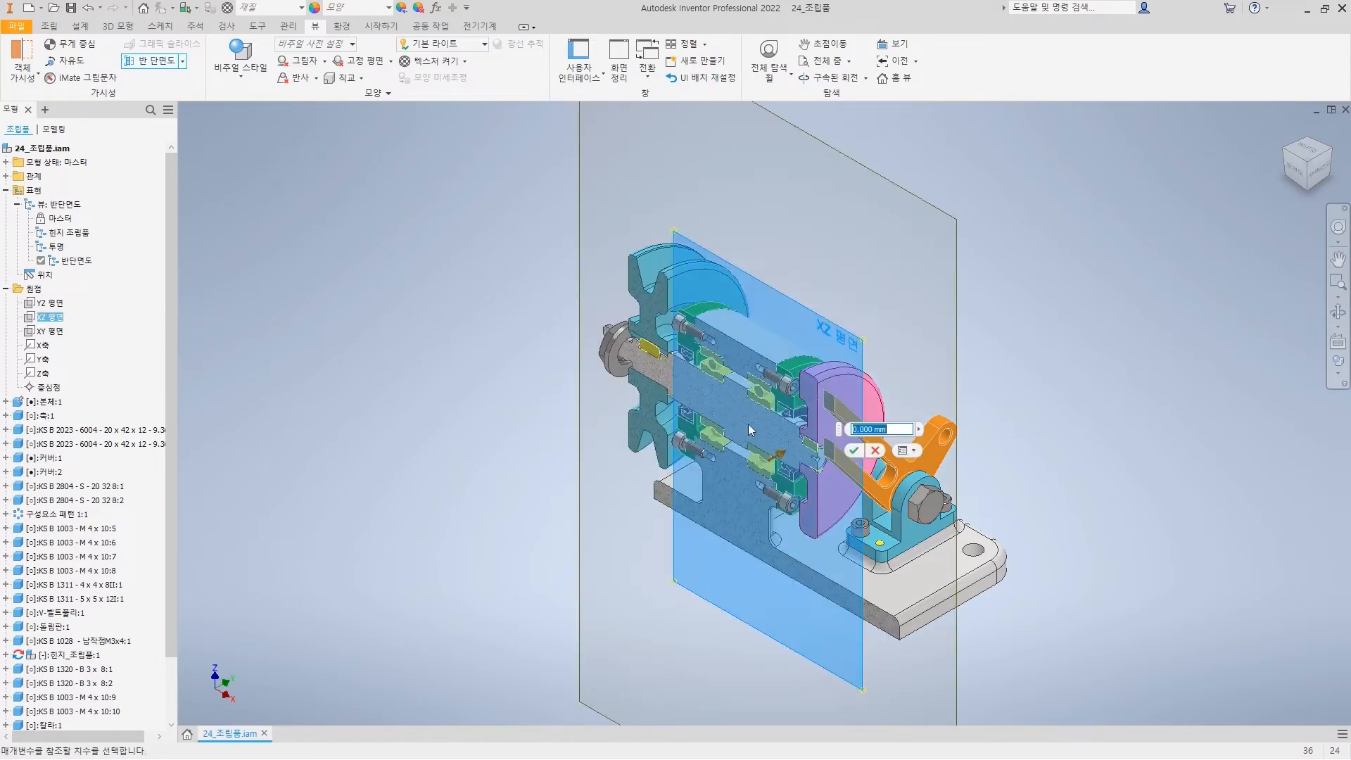
left_click(854, 450)
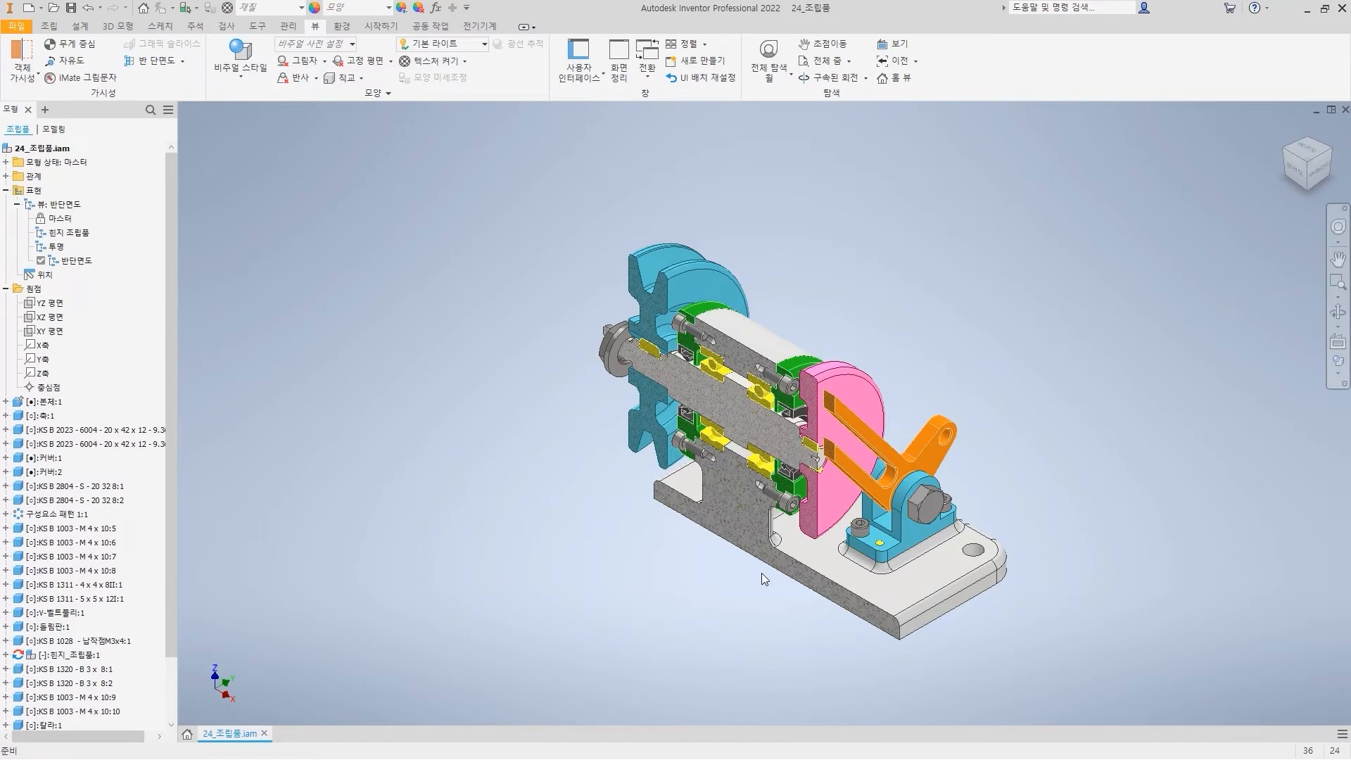
- Activate the 마스터, 힌지 조립품, 투명 and 반단면도 views in turn to compare them, ending on 반단면도
double_click(70, 219)
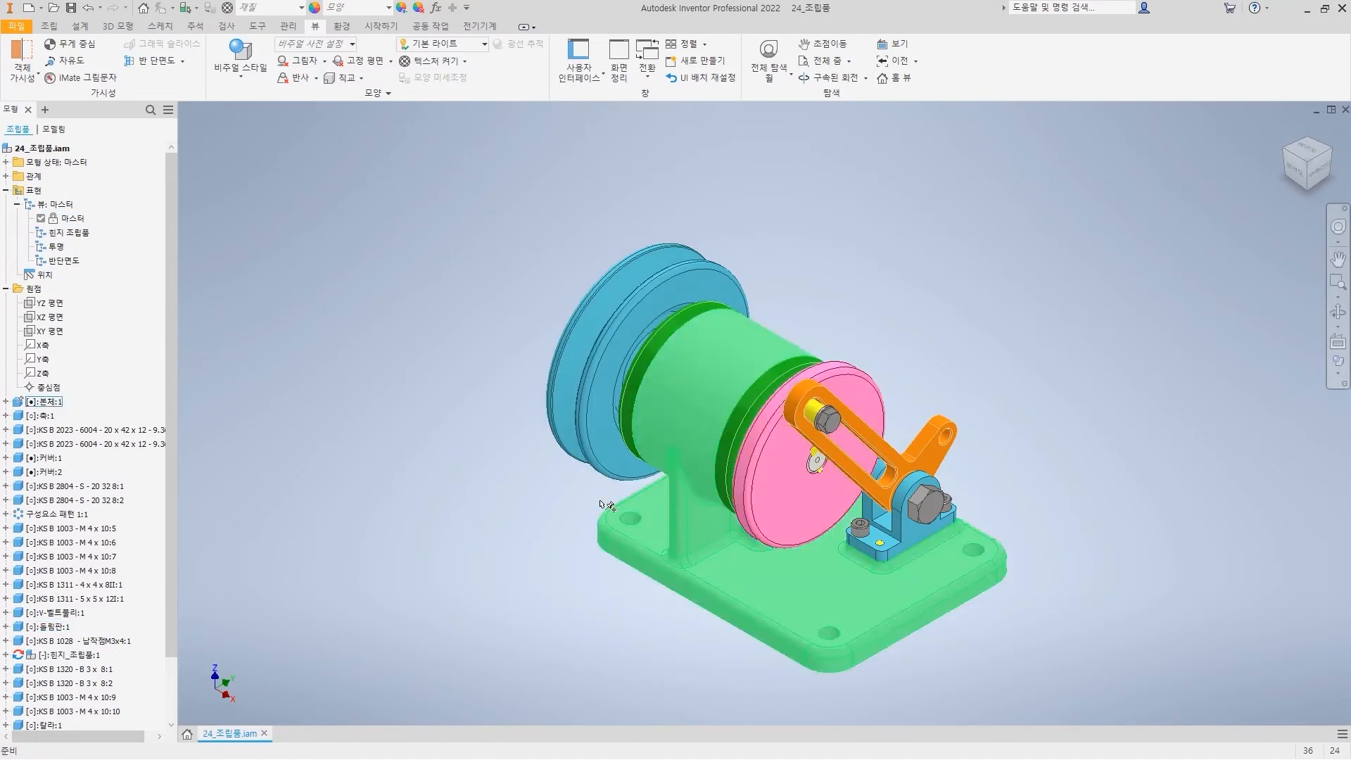
double_click(69, 232)
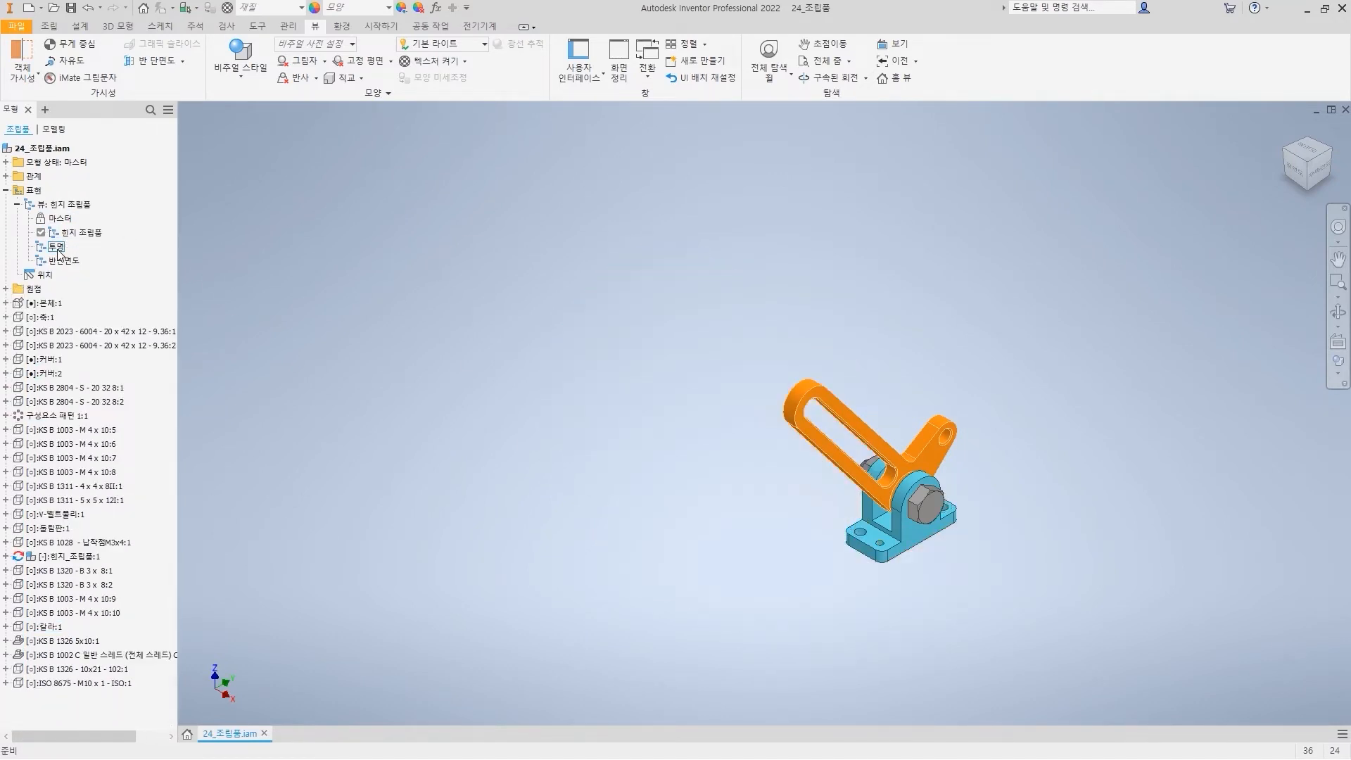
double_click(57, 247)
double_click(64, 260)
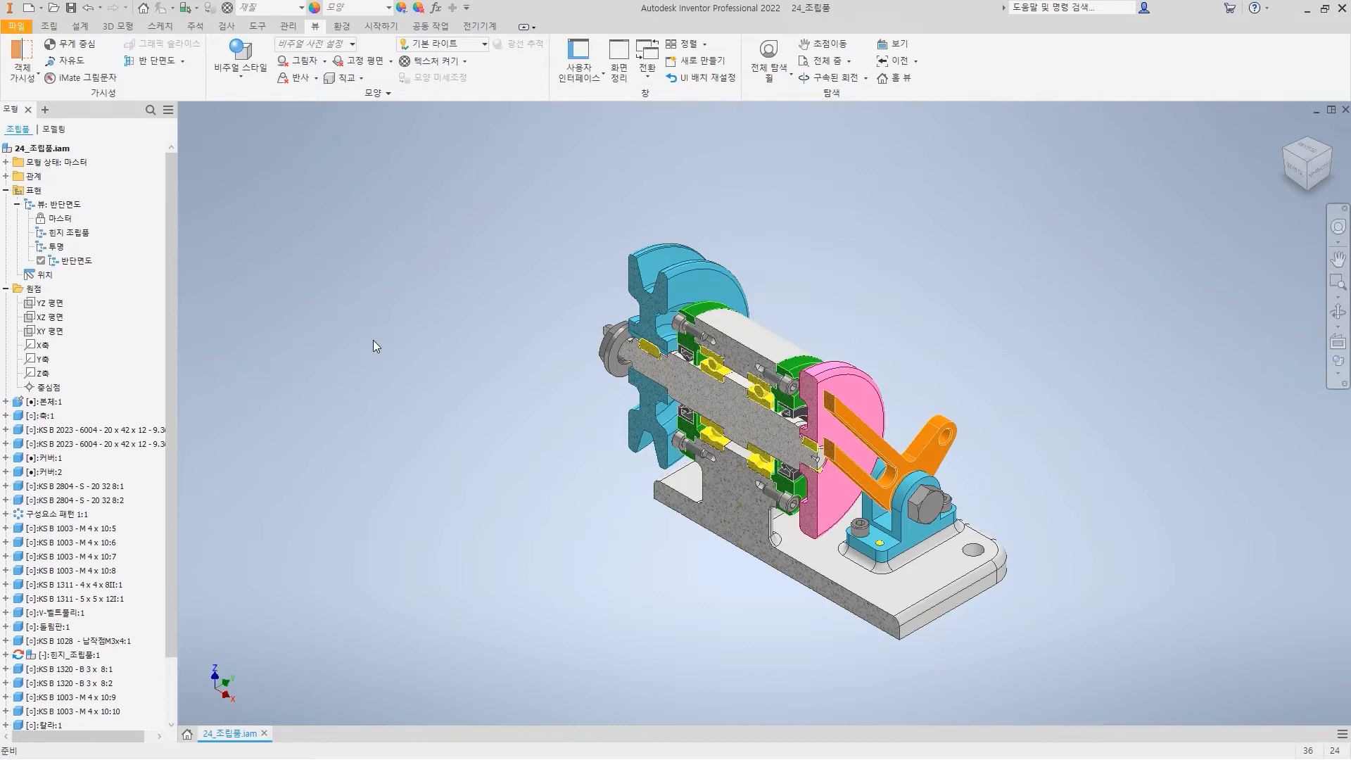
- Activate the 마스터 view and create a new view representation named 3/4 단면도 from it
right_click(34, 197)
left_click(31, 212)
double_click(67, 224)
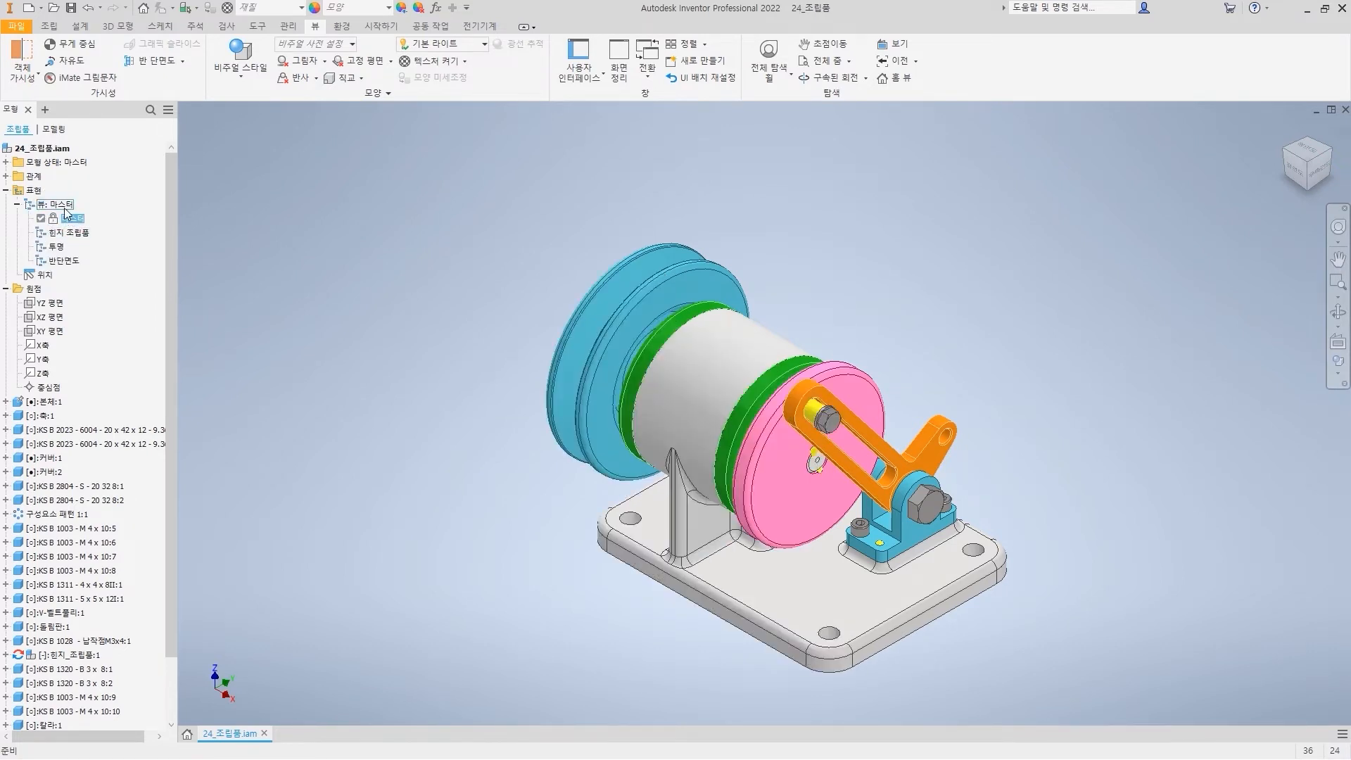
right_click(56, 204)
left_click(89, 231)
type("3")
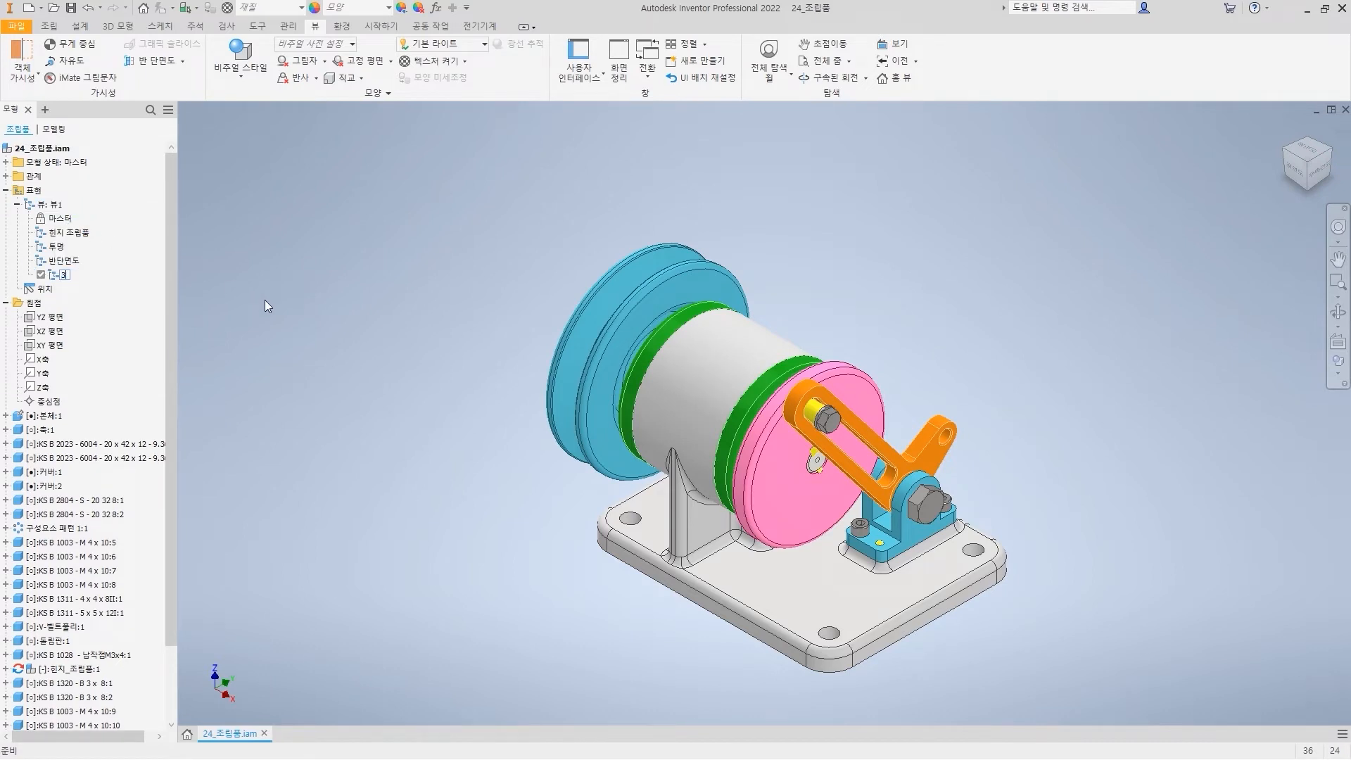
type("/4 단면도")
key("Return")
- Apply a three-quarter section view (3/4 단면도) using the assembly's XZ origin plane and the XY origin plane of 커버:1
left_click(183, 62)
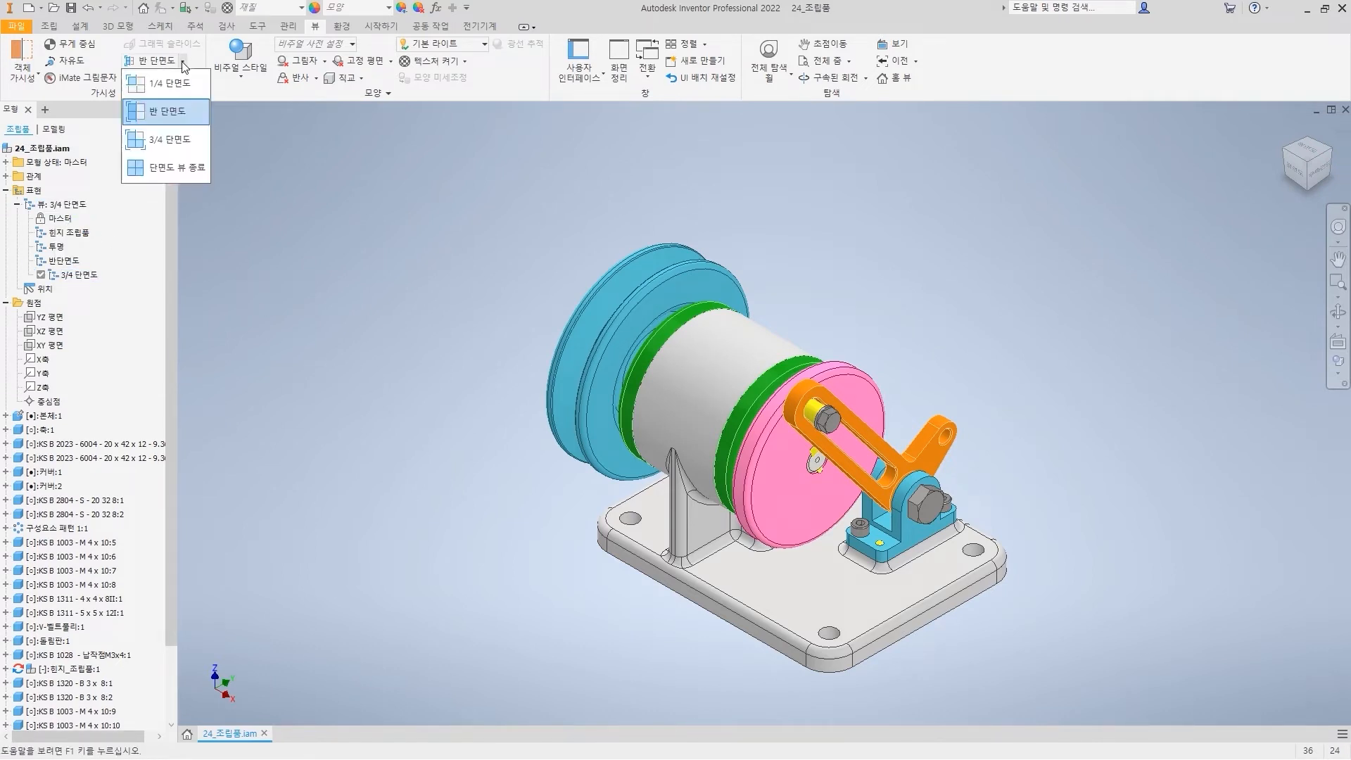
left_click(168, 140)
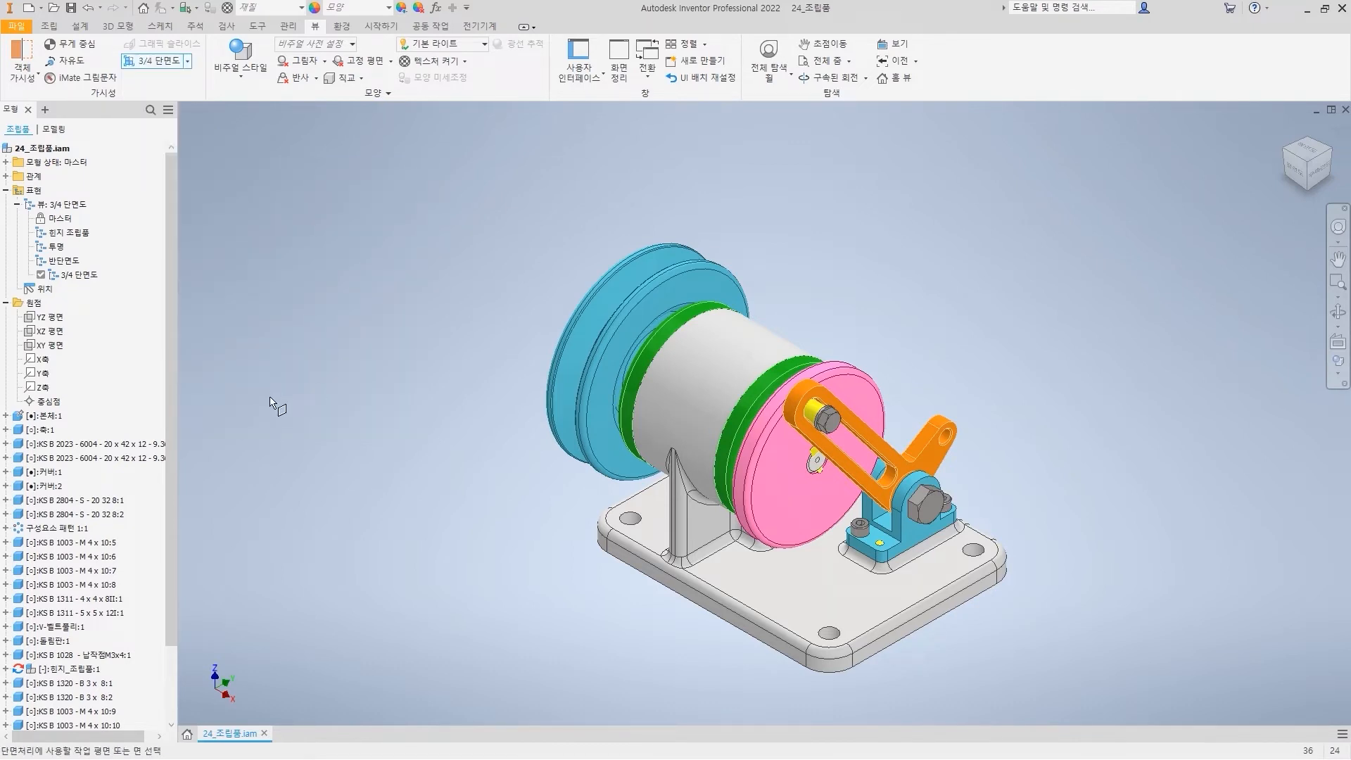
left_click(51, 332)
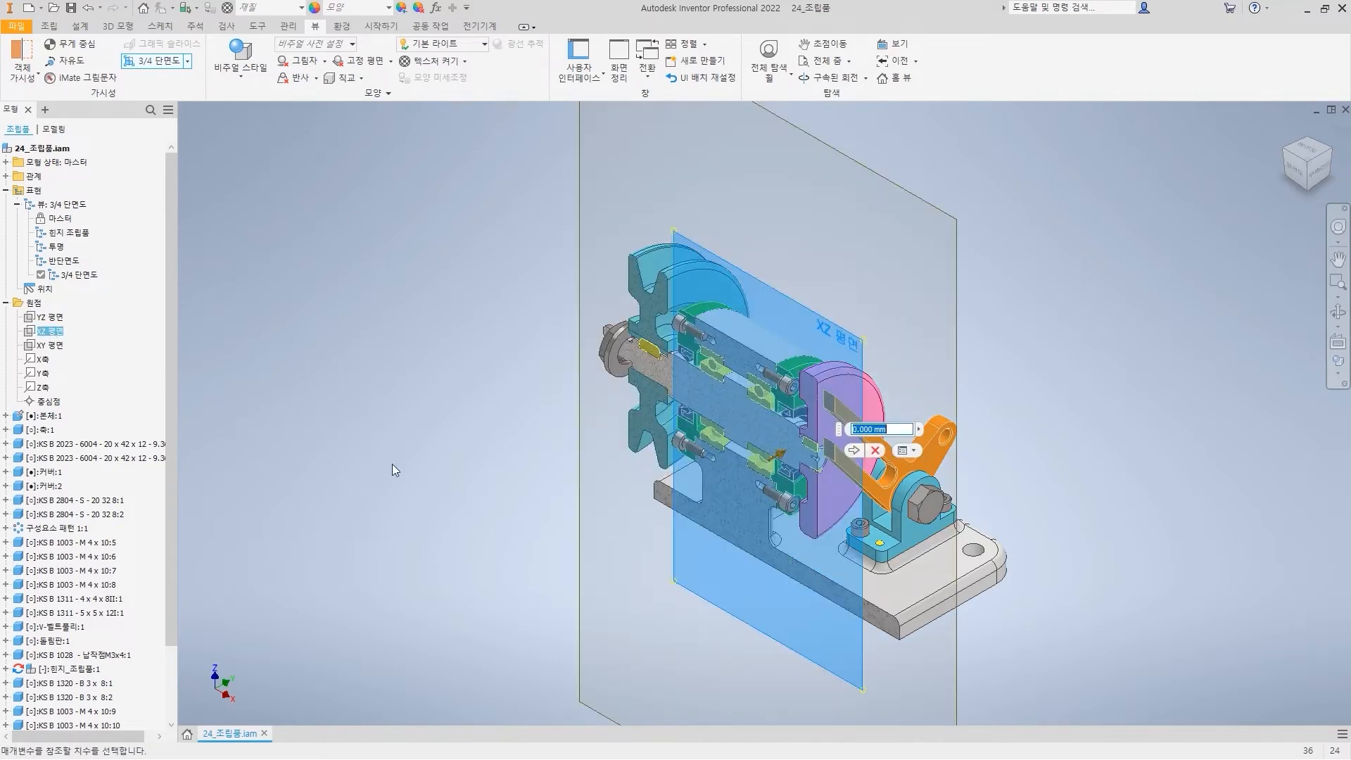
left_click(856, 452)
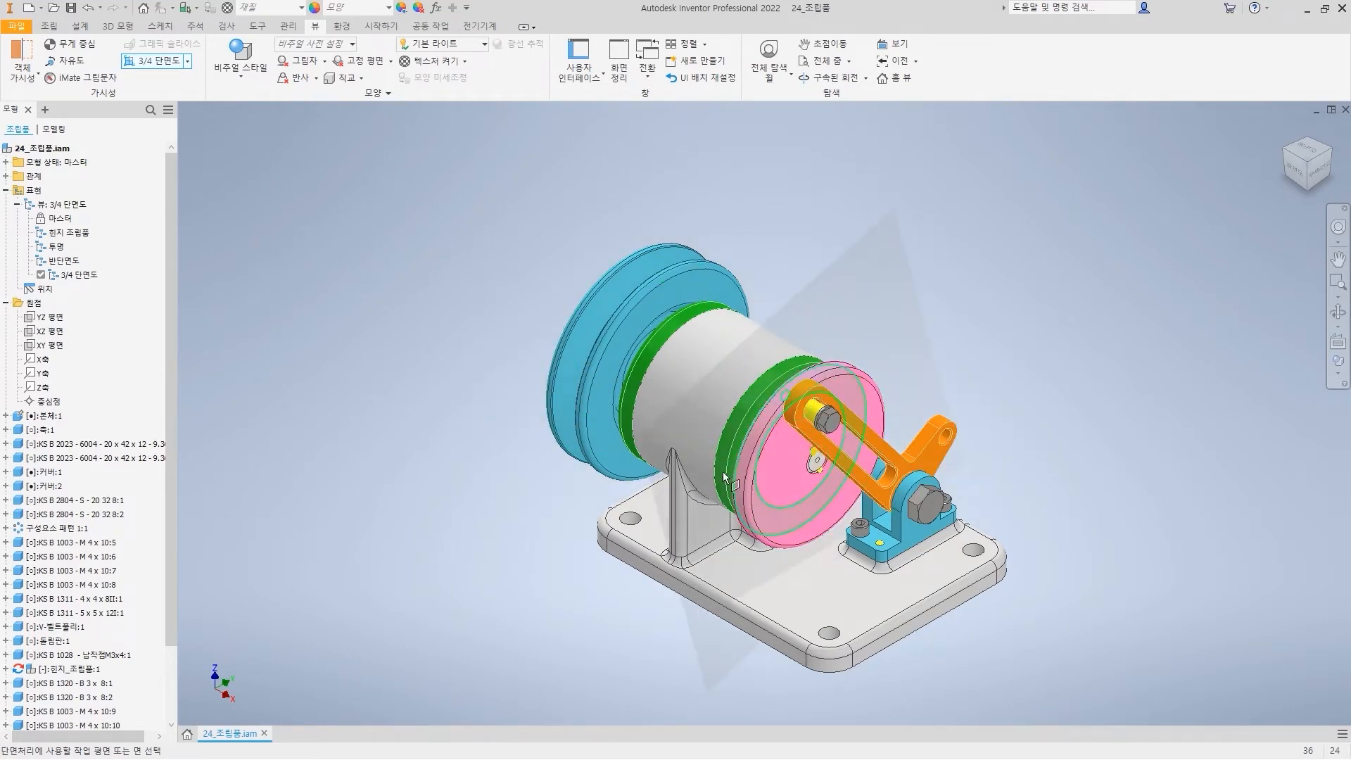
left_click(7, 304)
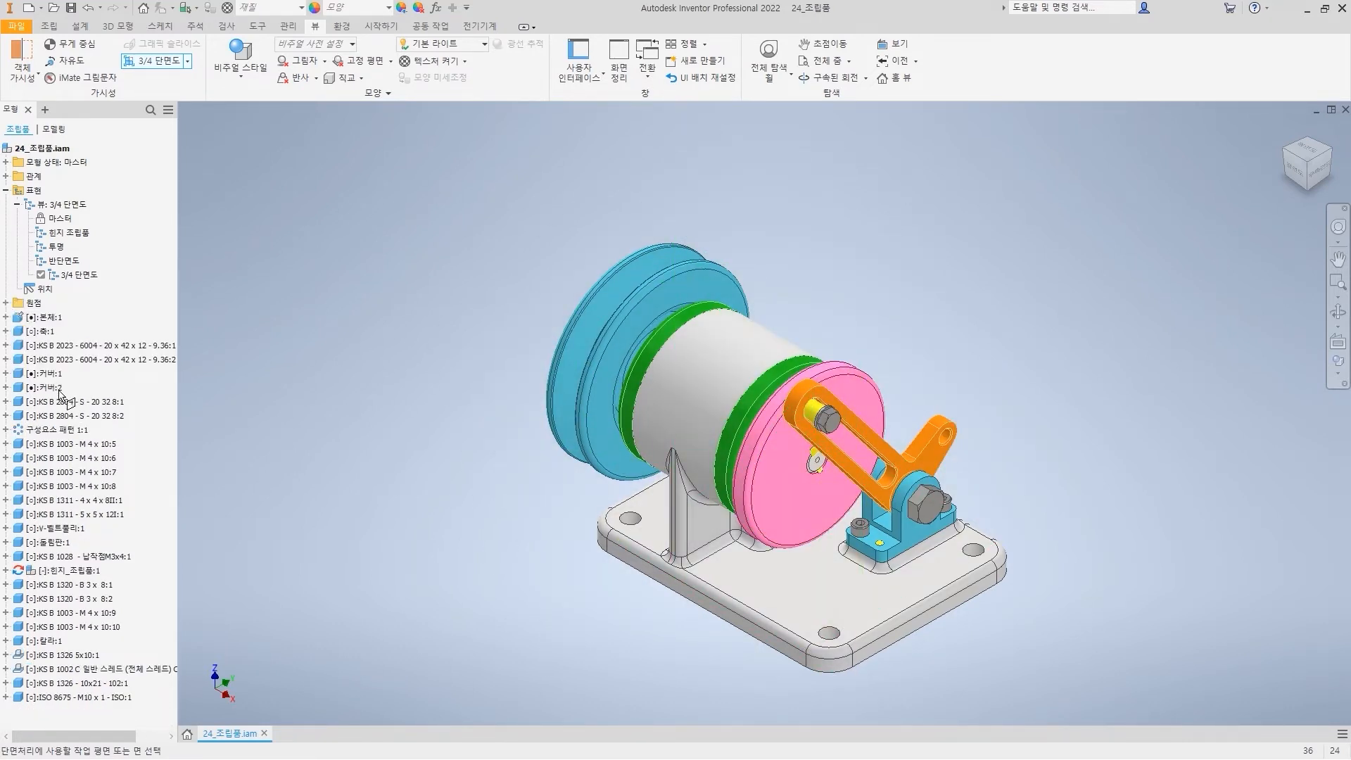
left_click(6, 374)
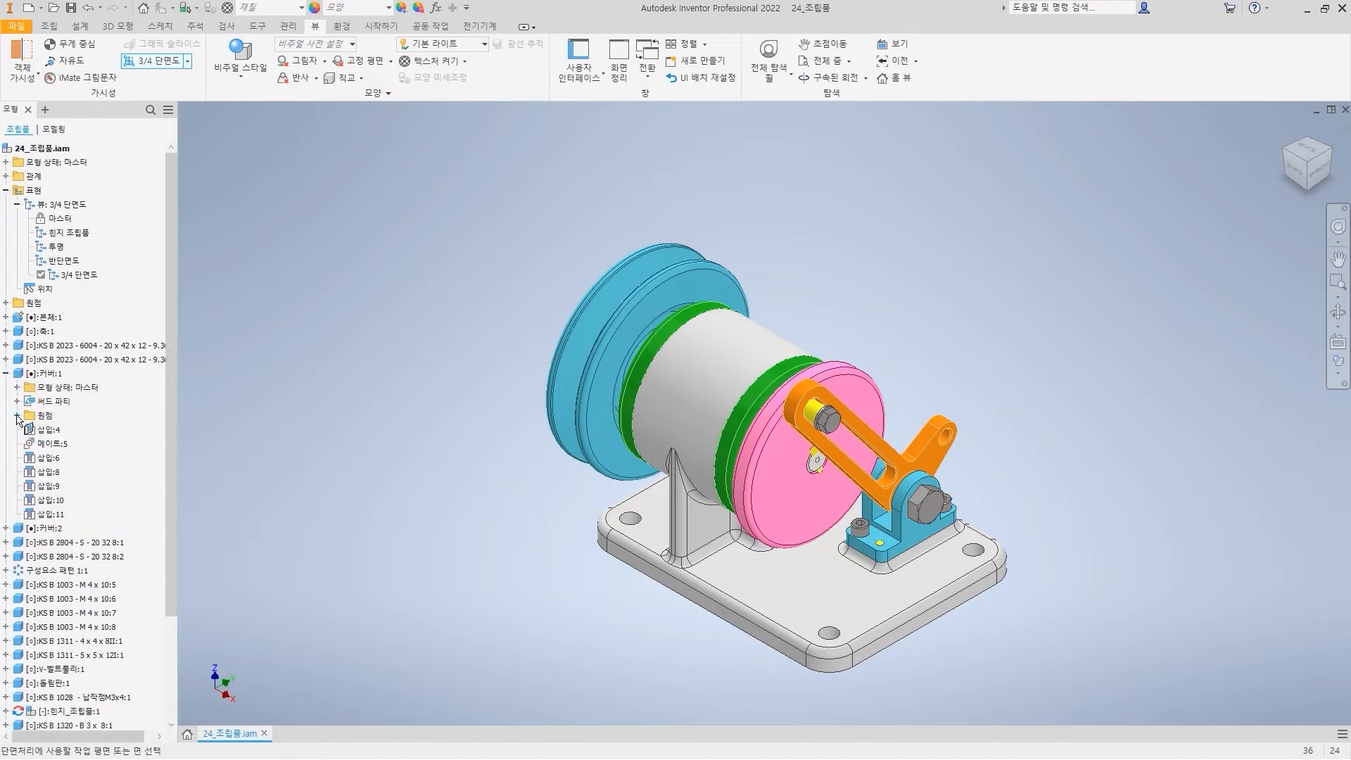
left_click(17, 416)
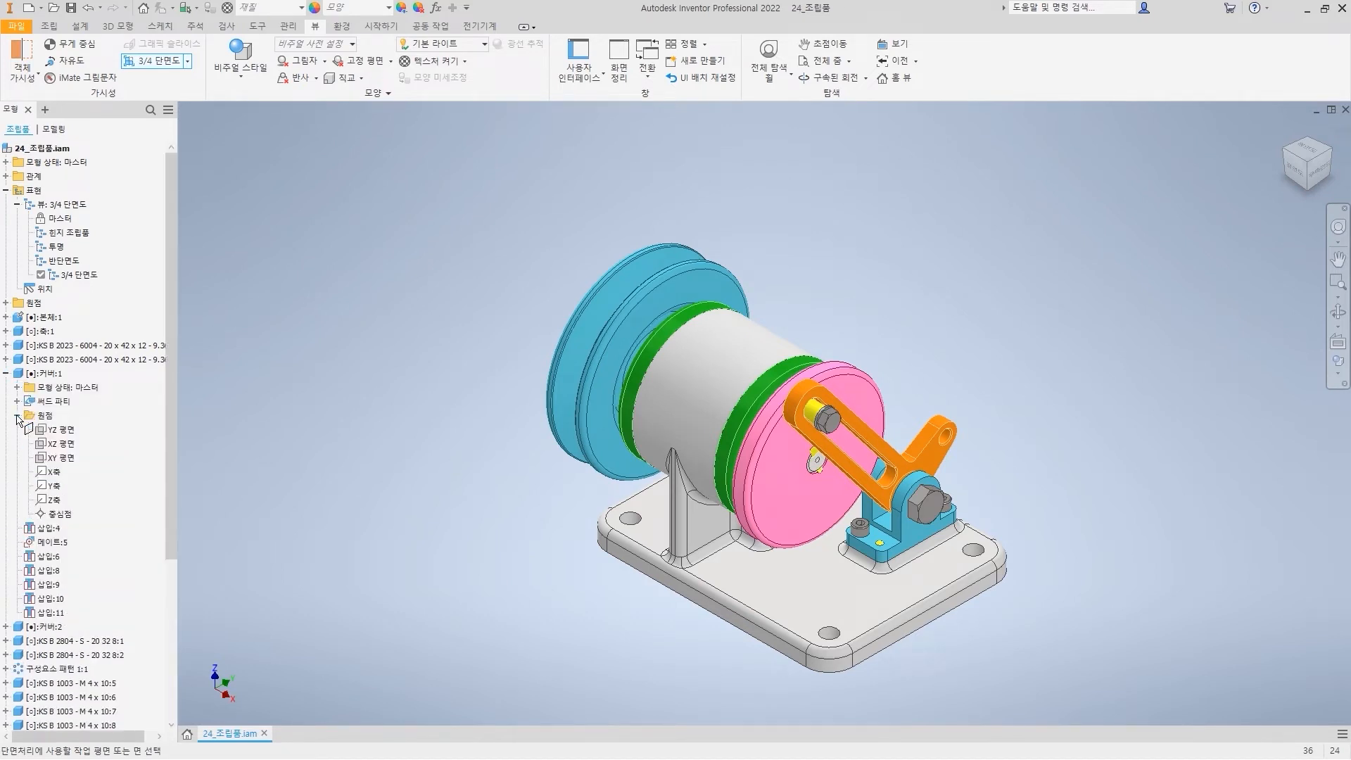
left_click(67, 459)
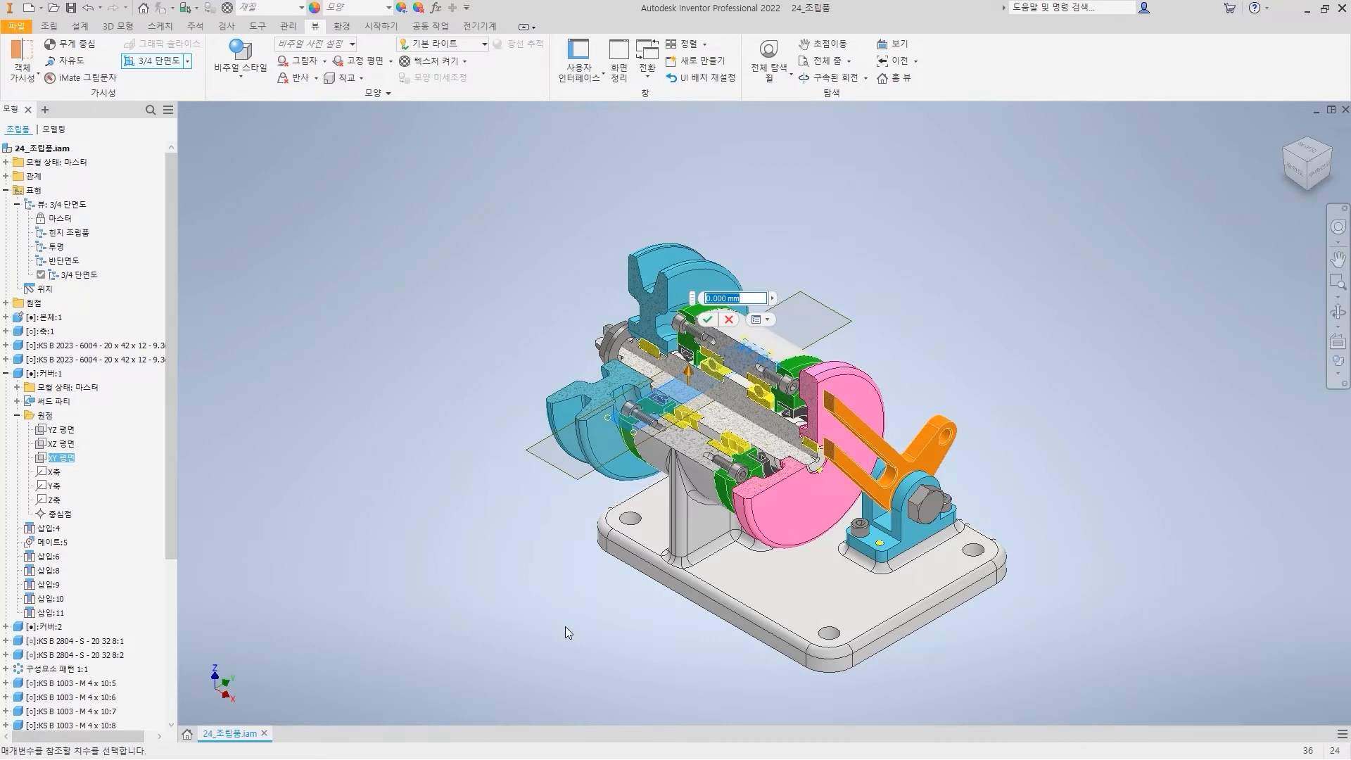
left_click(707, 319)
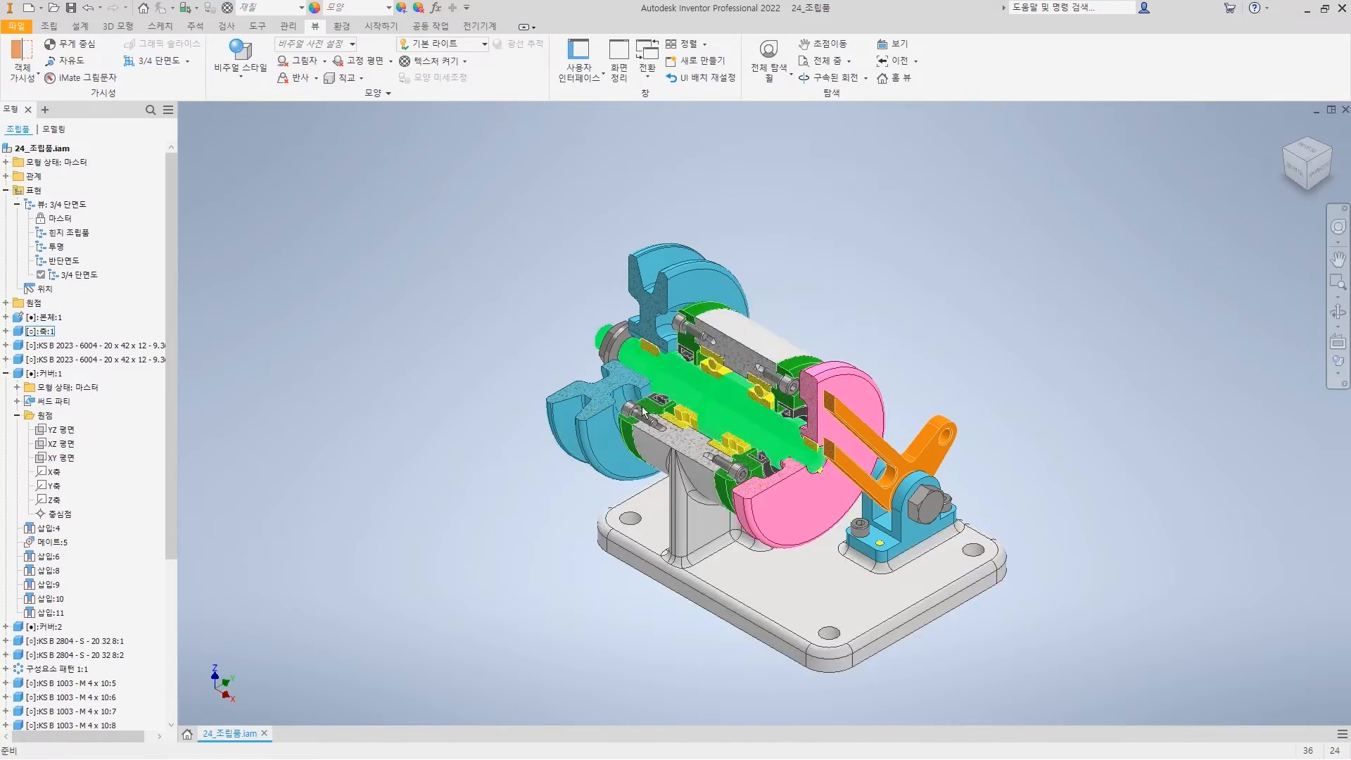
mouse_move(656, 271)
left_mouse_down()
mouse_move(640, 350)
mouse_move(556, 363)
left_mouse_up()
mouse_move(604, 310)
left_mouse_down()
mouse_move(505, 265)
mouse_move(515, 290)
mouse_move(518, 256)
left_mouse_up()
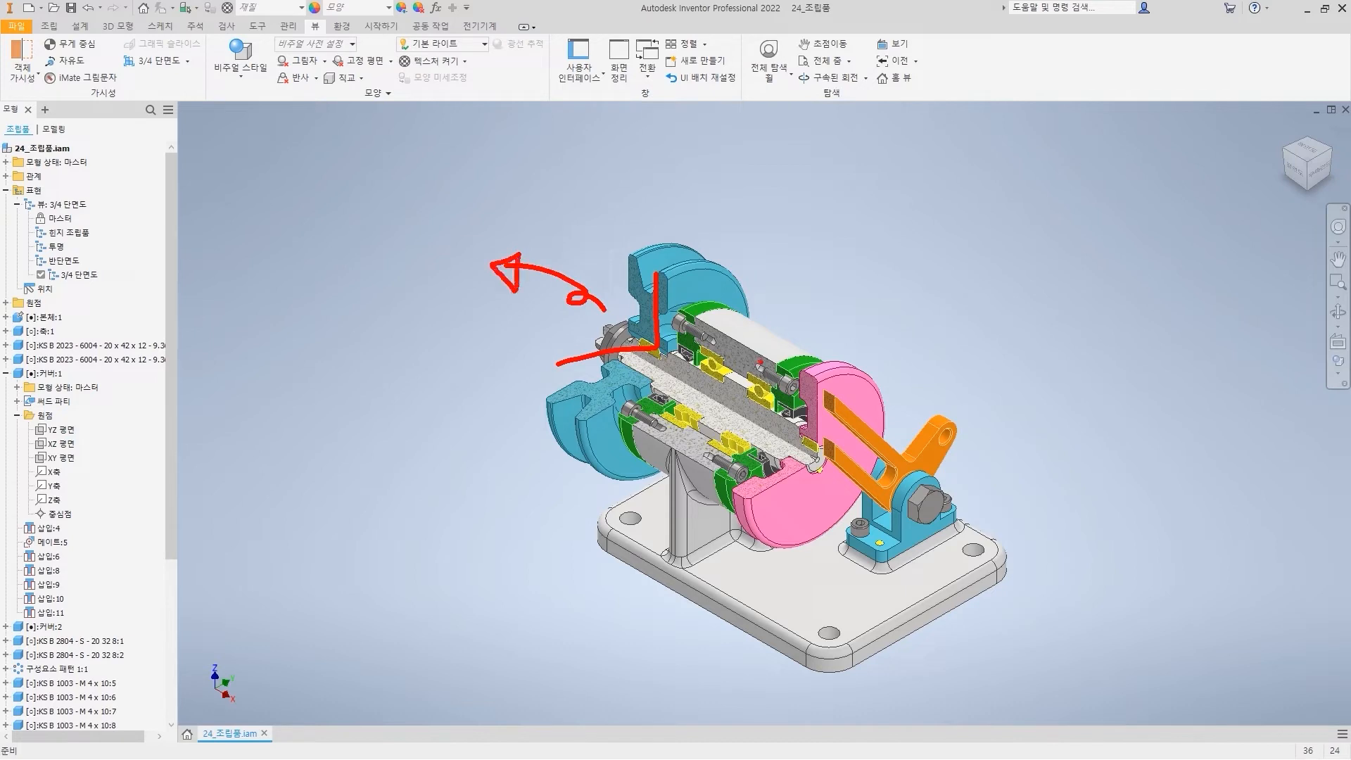
mouse_move(849, 281)
left_mouse_down()
mouse_move(800, 331)
mouse_move(829, 329)
left_mouse_up()
key("Escape")
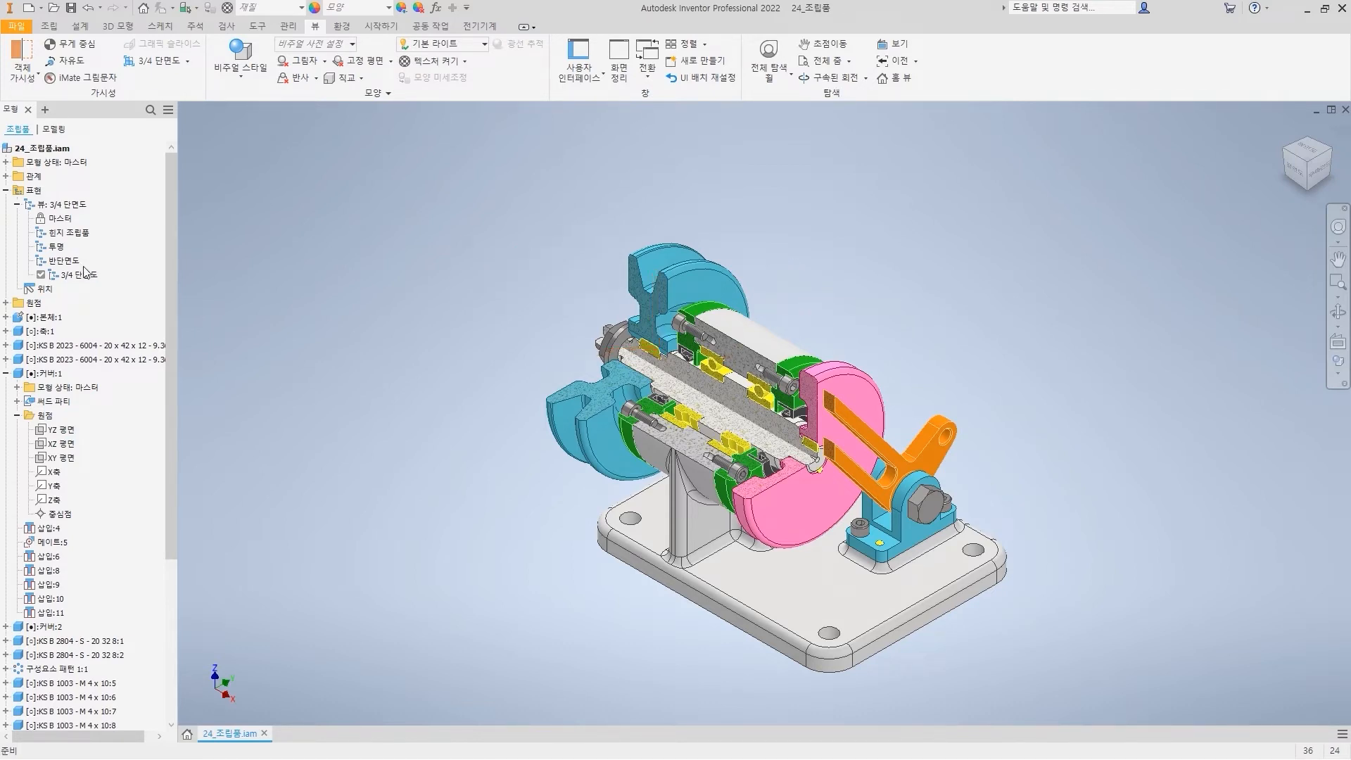
- Switch to the 반단면도 view and back to 3/4 단면도 to compare the two sections
double_click(69, 260)
double_click(71, 275)
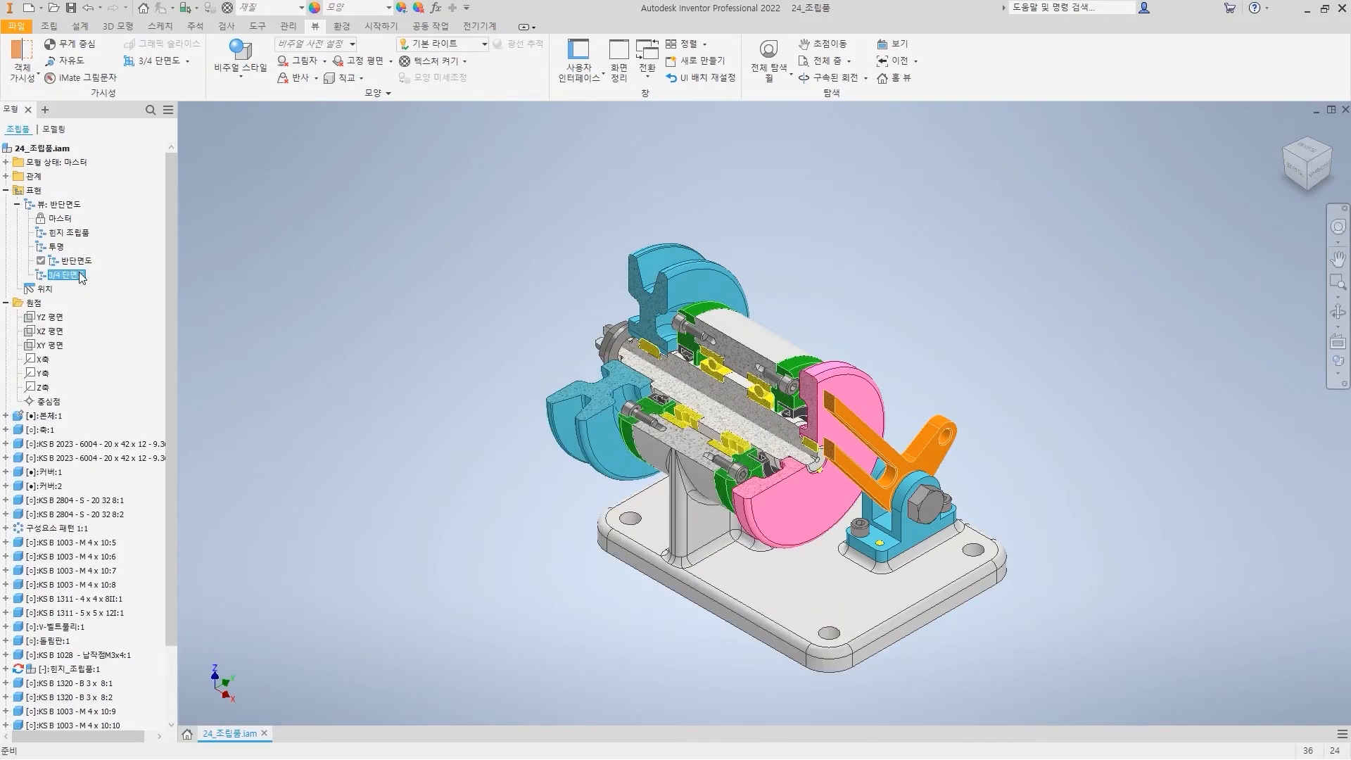
left_click_drag(601, 354, 478, 330)
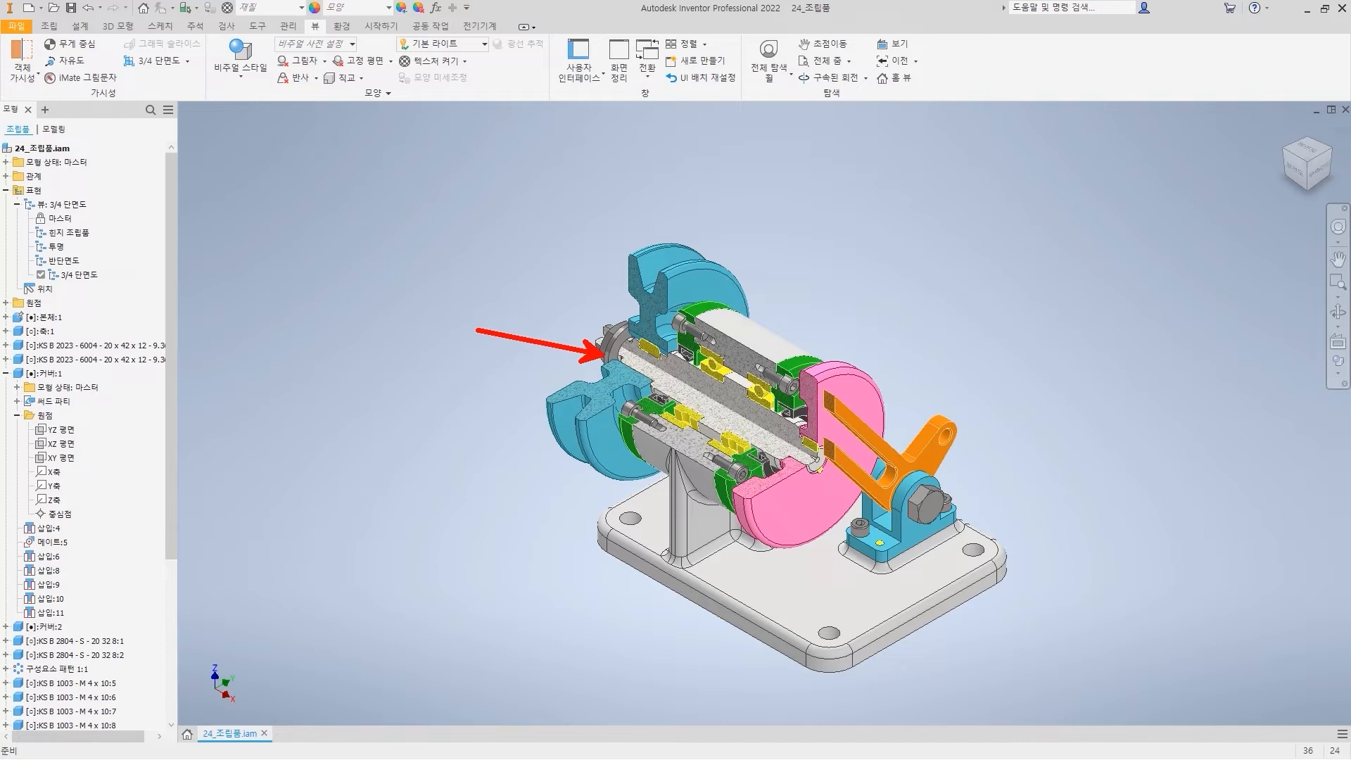
mouse_move(641, 416)
left_mouse_down()
mouse_move(523, 482)
mouse_move(543, 481)
left_mouse_up()
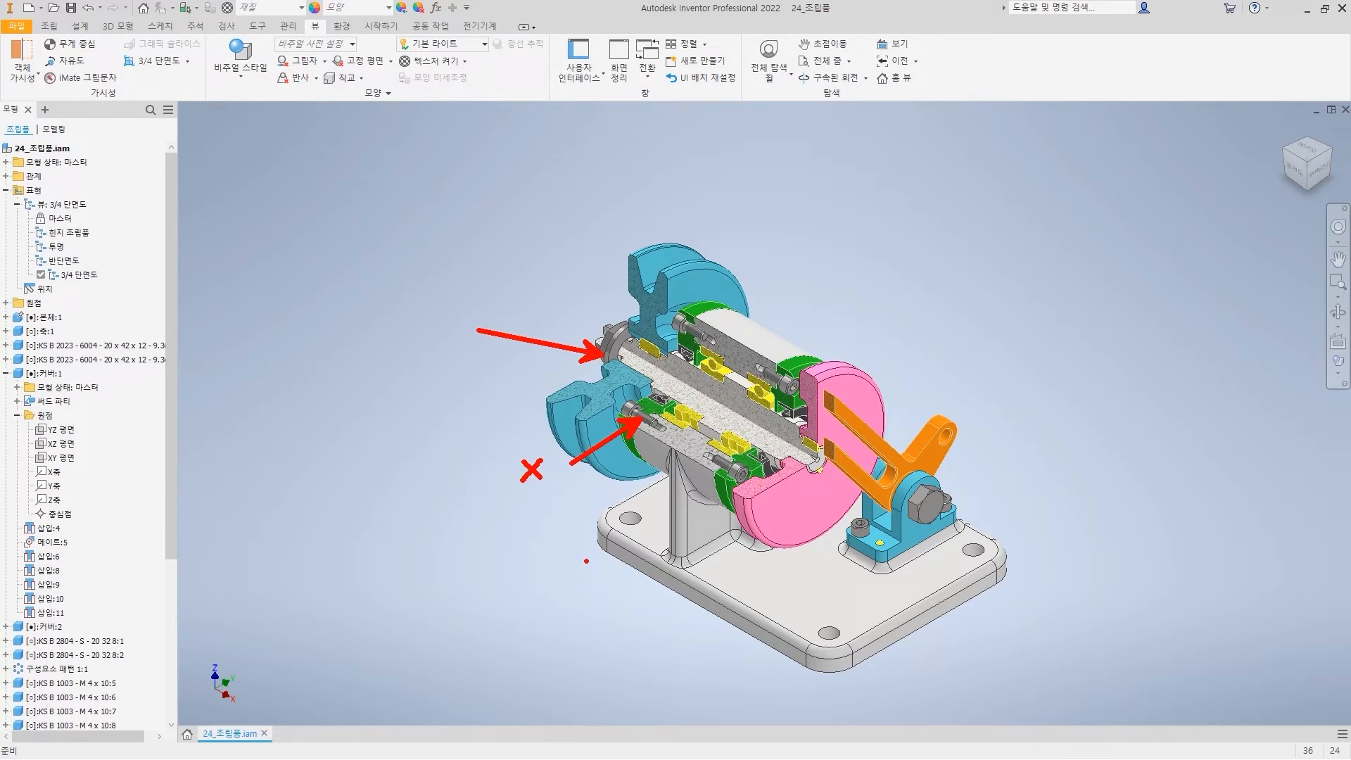
key("Escape")
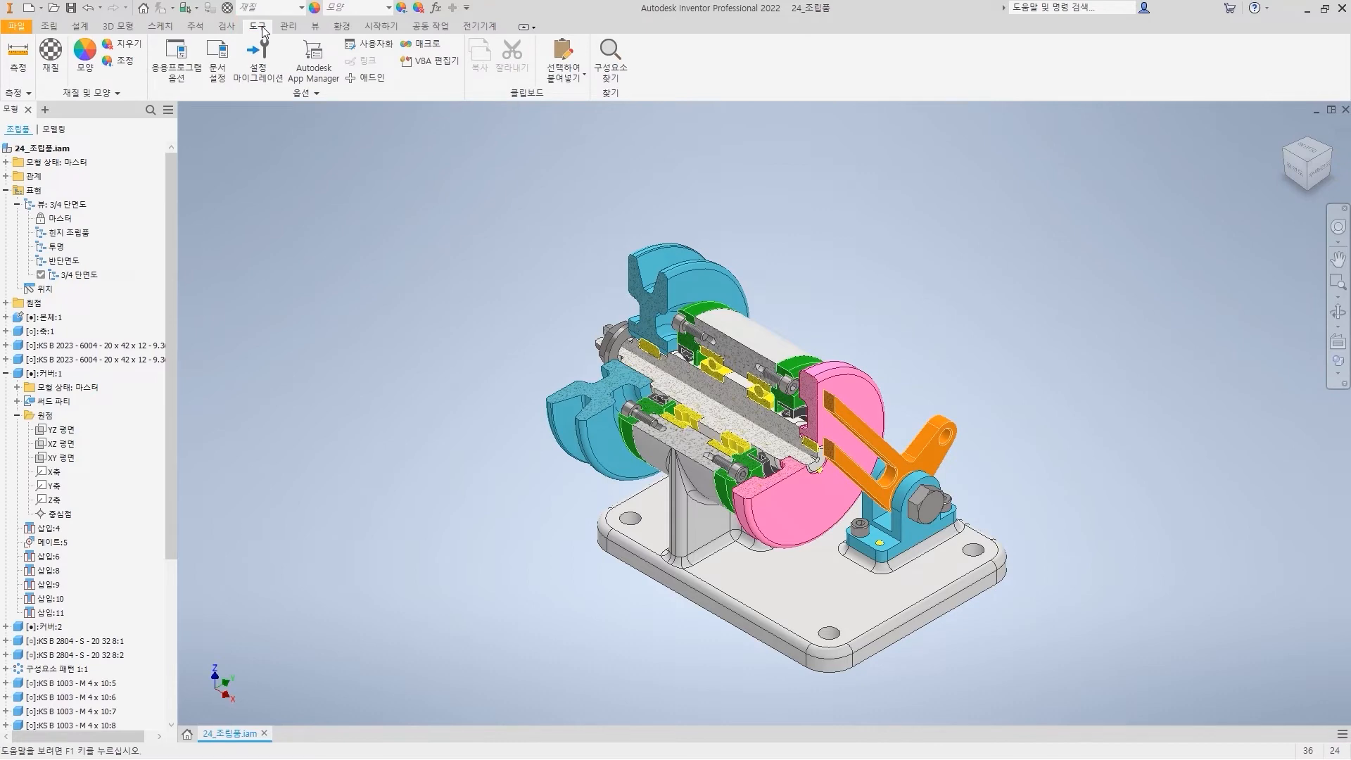
- Turn on sectioning of all parts (모든 부품의 단면) in the assembly settings of the application options and apply it
left_click(176, 69)
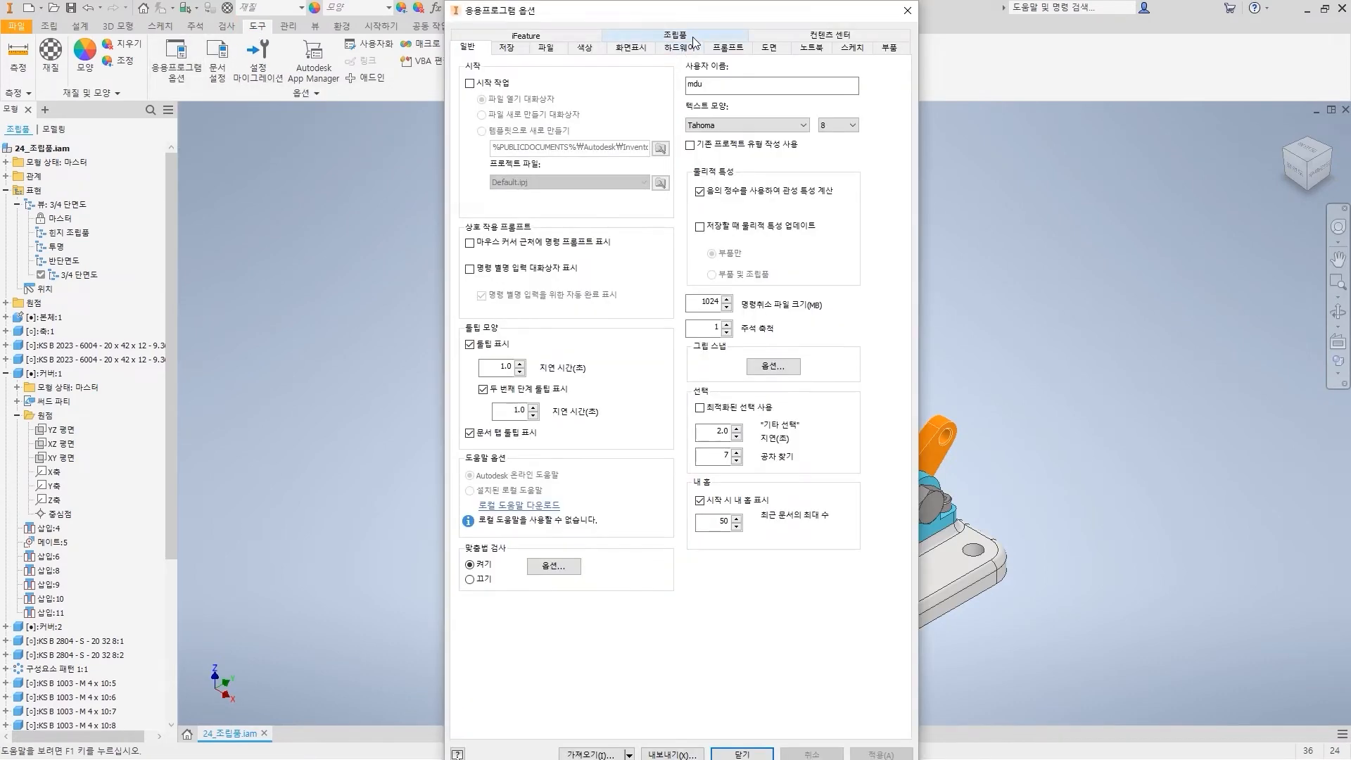
left_click(694, 42)
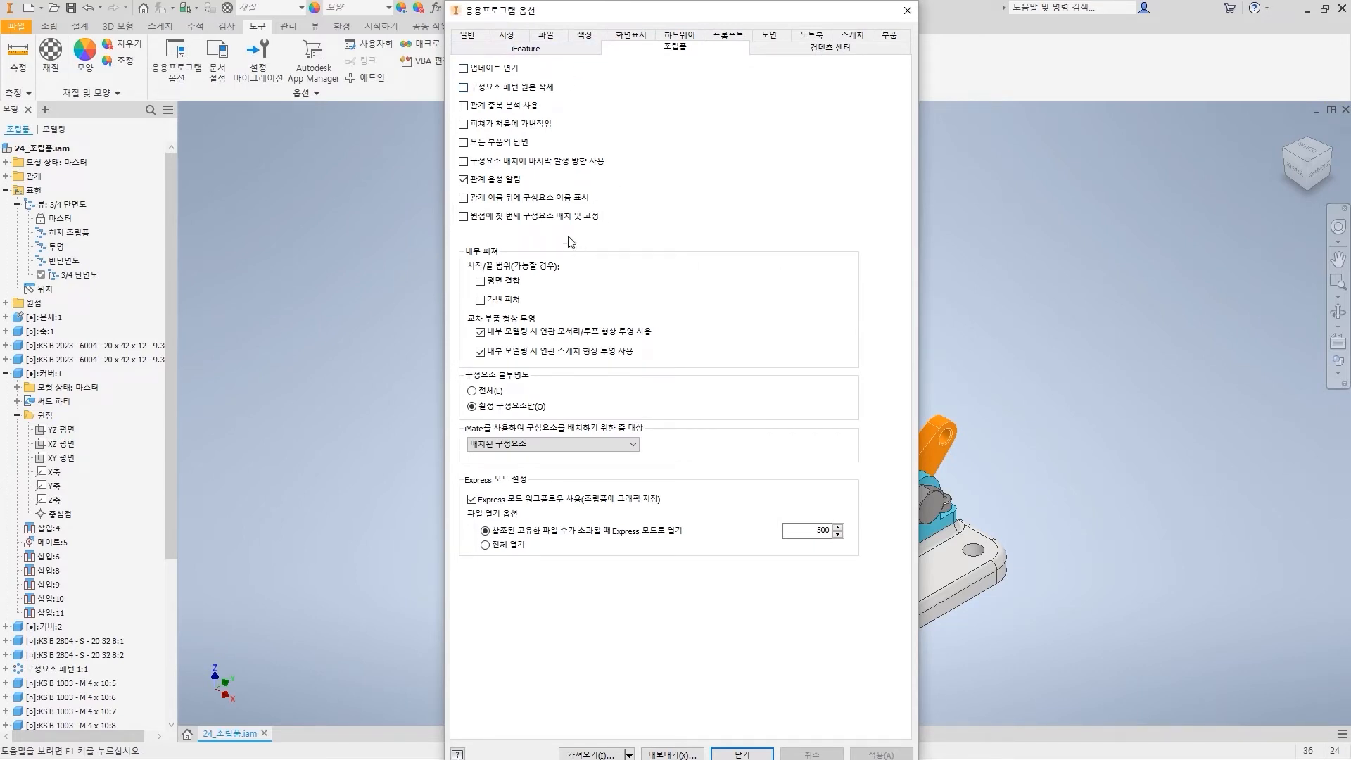
left_click(464, 143)
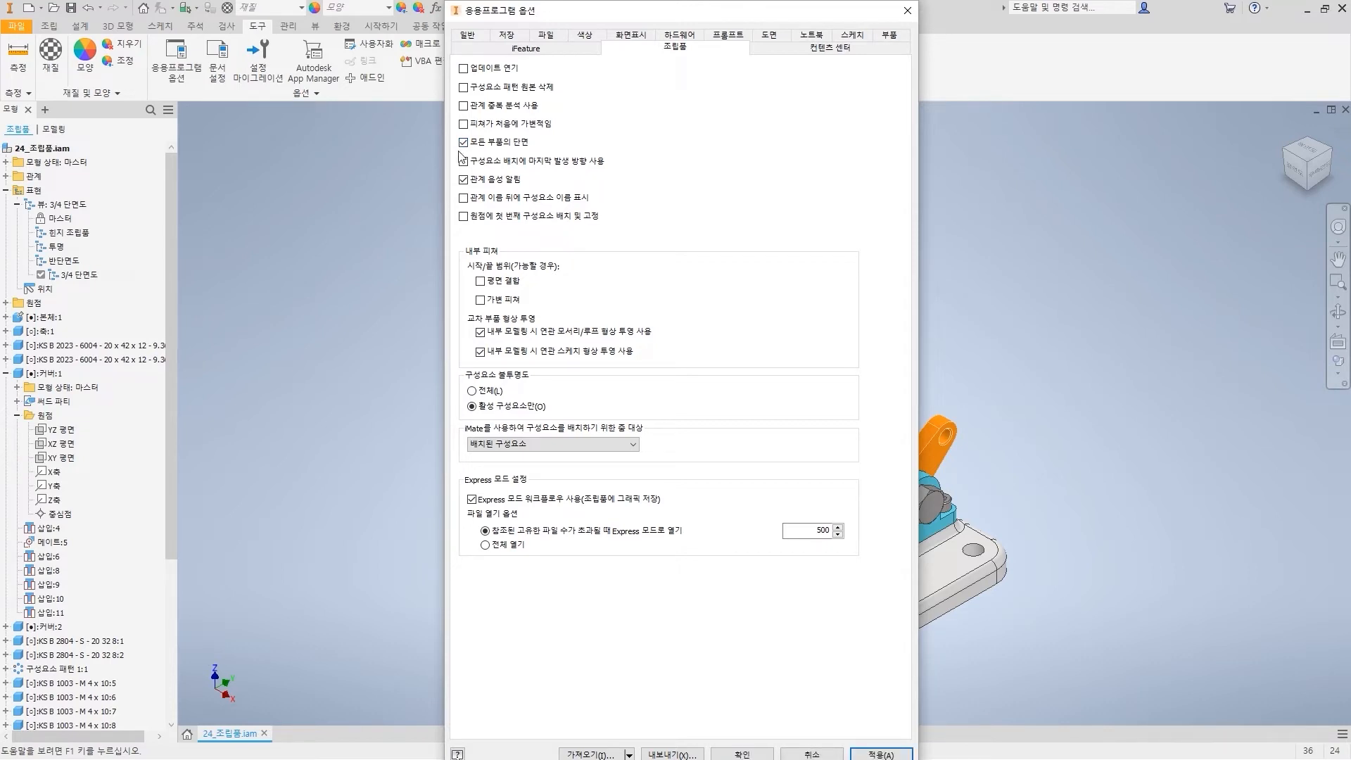
left_click(748, 754)
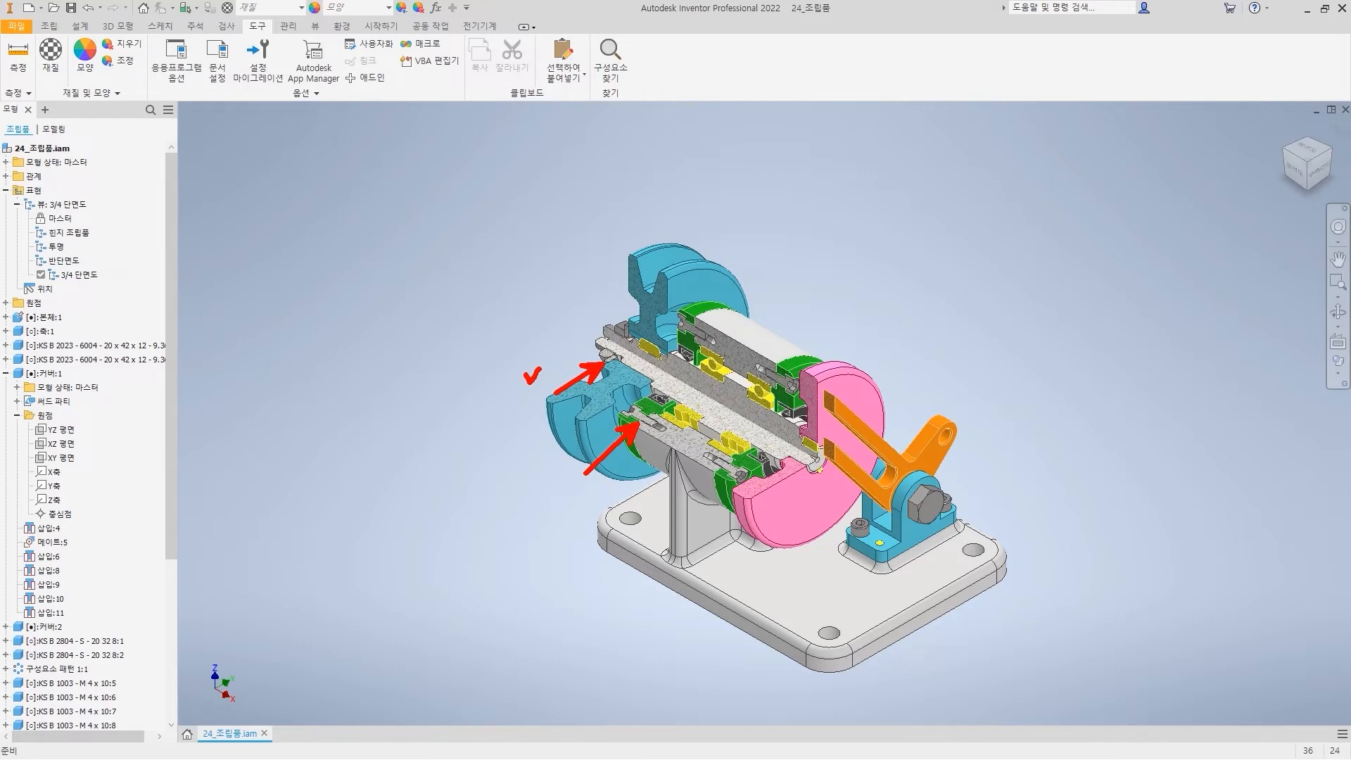
- Turn the 모든 부품의 단면 option back off in the assembly application options and apply the change
left_click(176, 62)
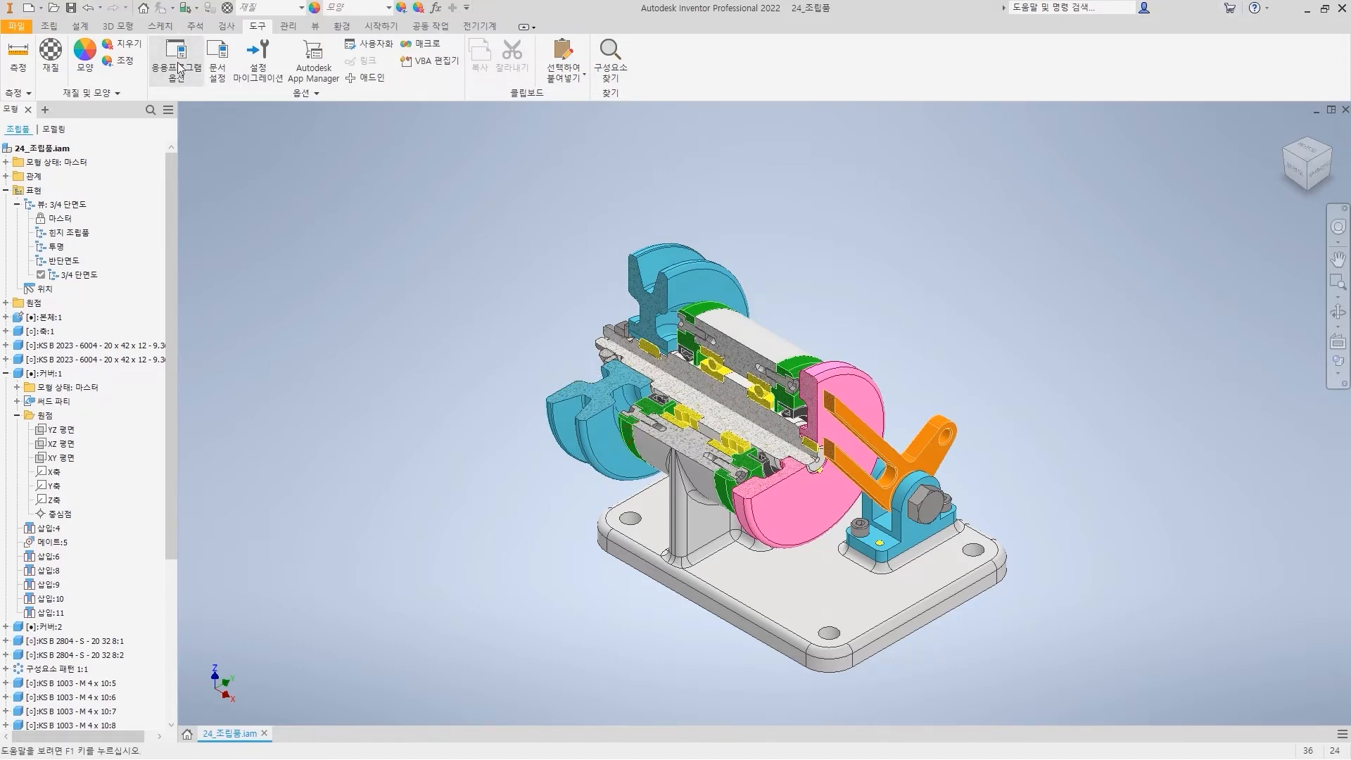
left_click(492, 143)
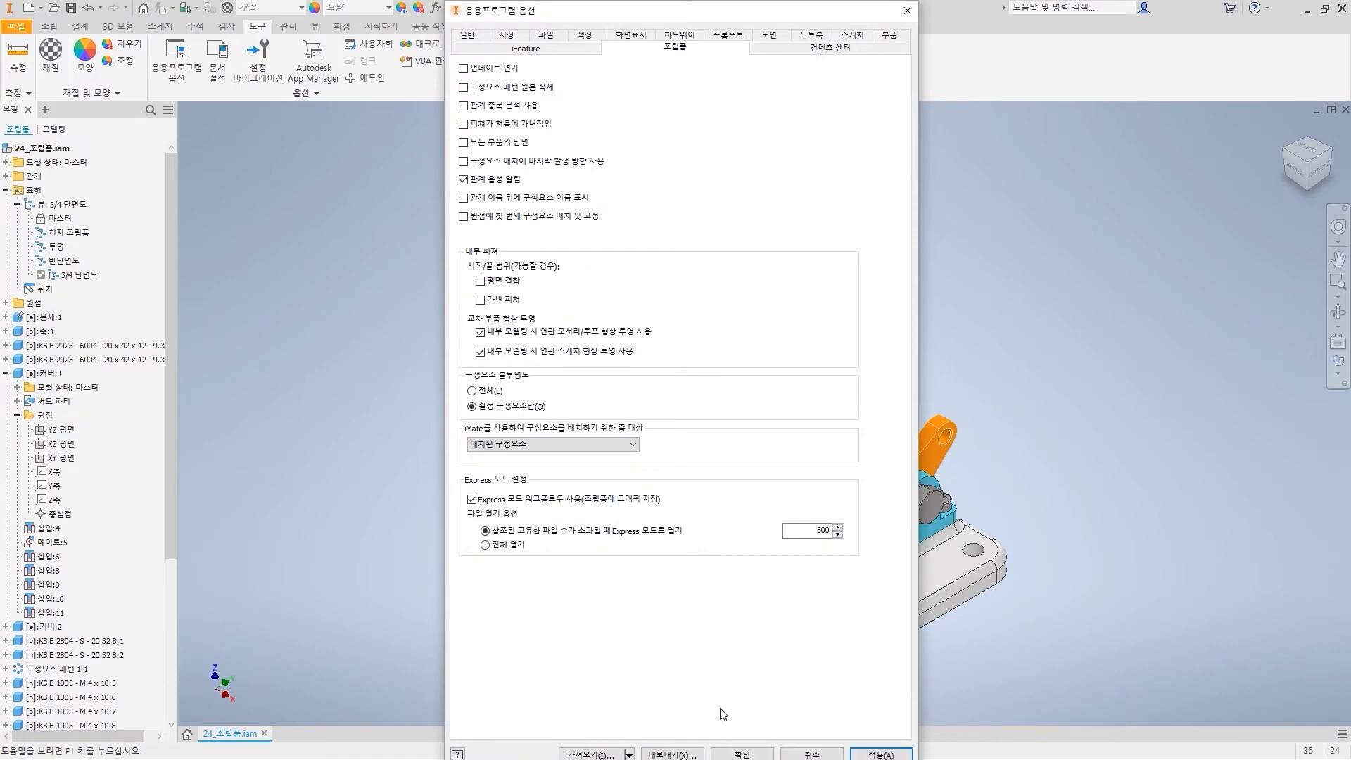
left_click(741, 754)
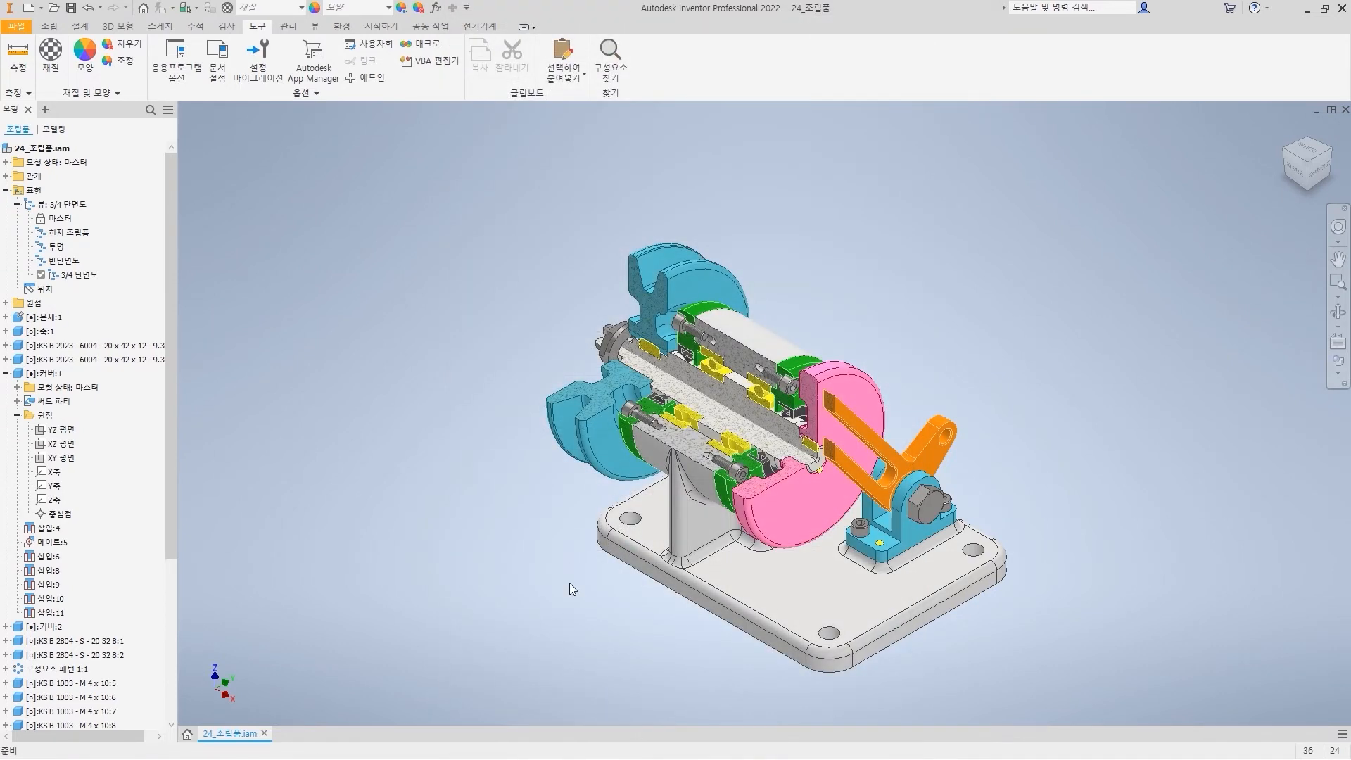
- Review the 마스터, 힌지 조립품, 반단면도 and 투명 views by activating each one, leaving 투명 active
double_click(56, 220)
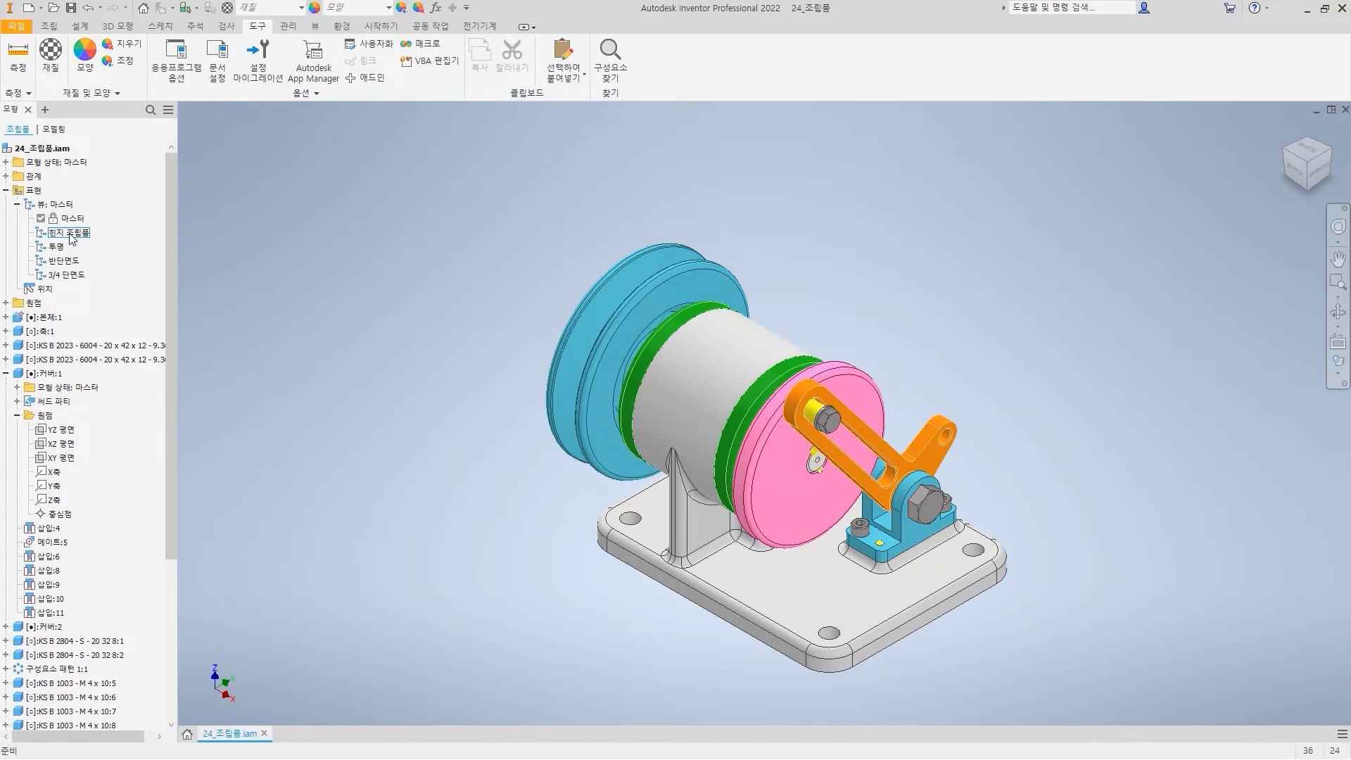
double_click(70, 232)
double_click(65, 261)
double_click(57, 246)
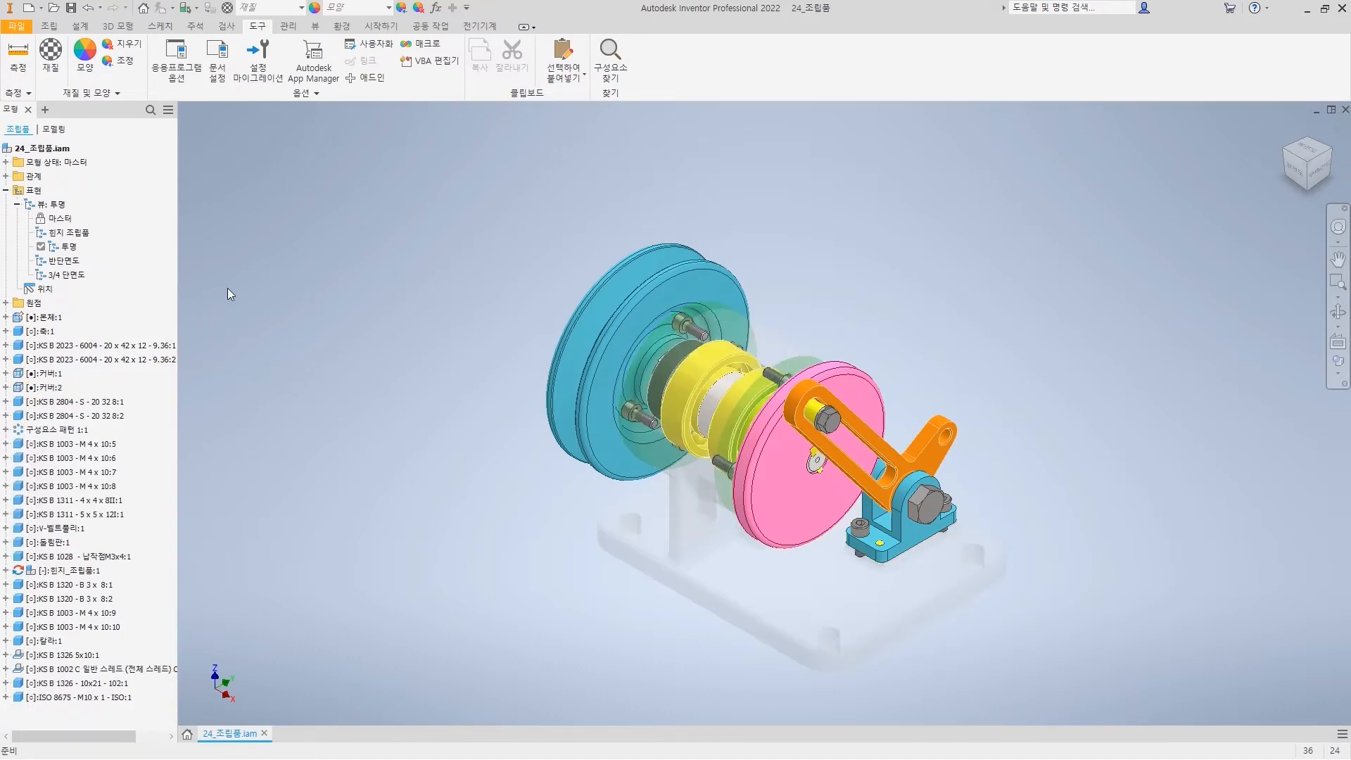
- Create a new positional representation under 위치 and expand the list of positional representations
left_click_drag(55, 287, 130, 277)
key("Escape")
right_click(43, 290)
left_click(256, 321)
left_click(16, 288)
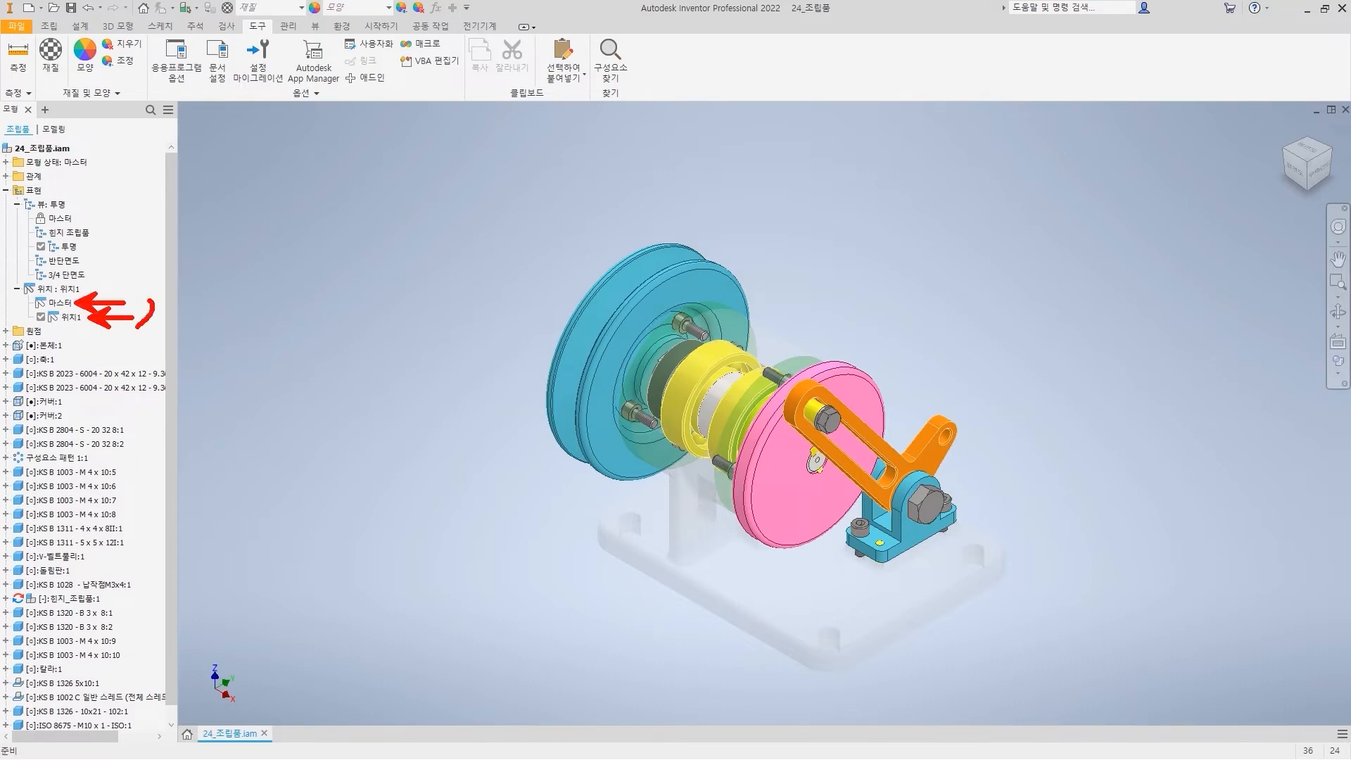
- Activate the 마스터 positional representation, and check the 마스터 view before returning to the 투명 view
double_click(60, 302)
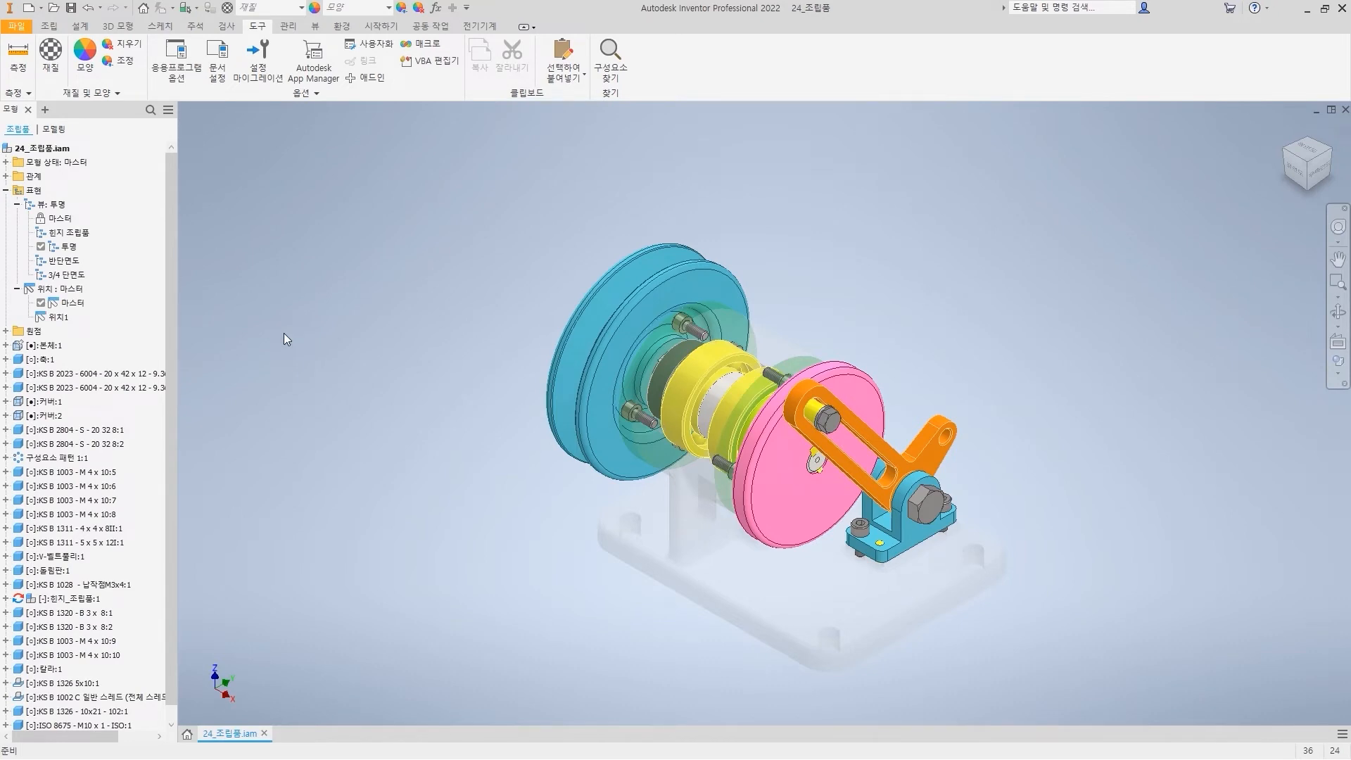
double_click(62, 219)
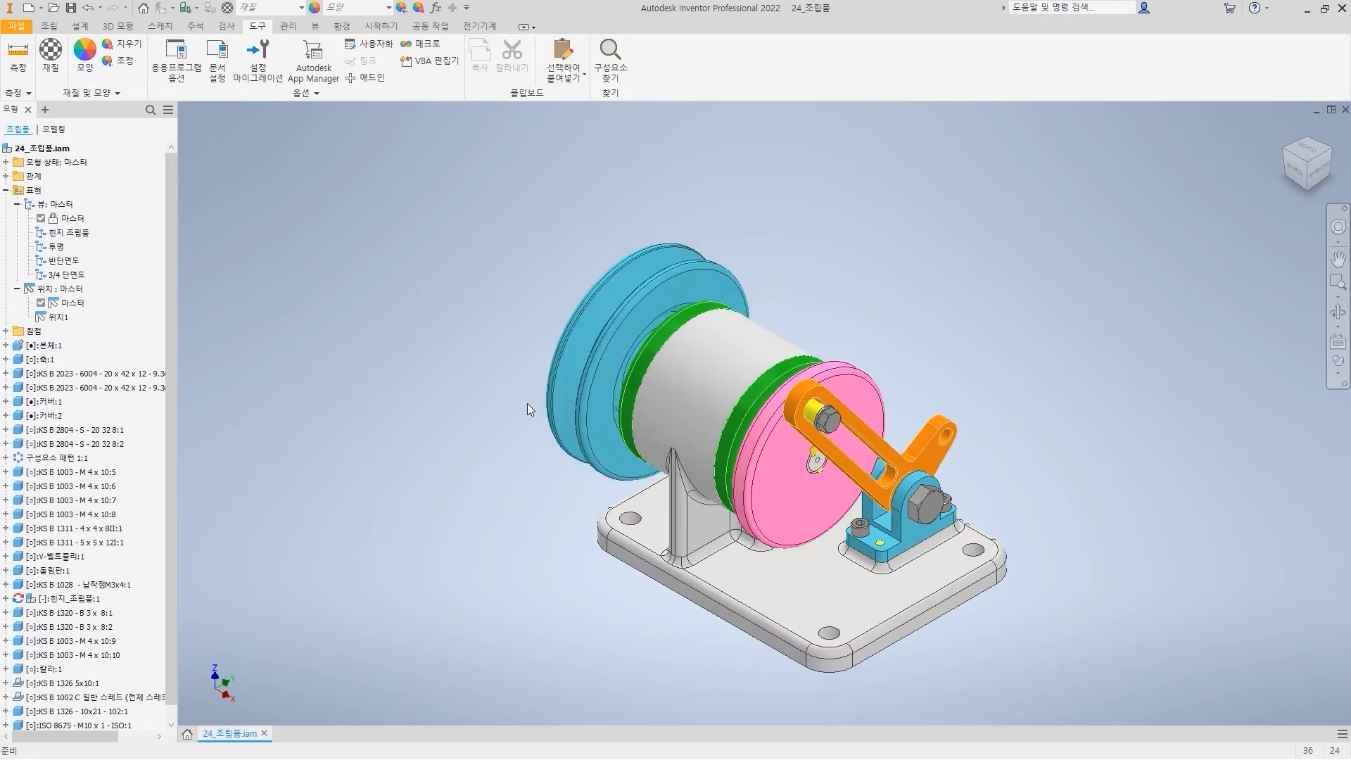
double_click(60, 247)
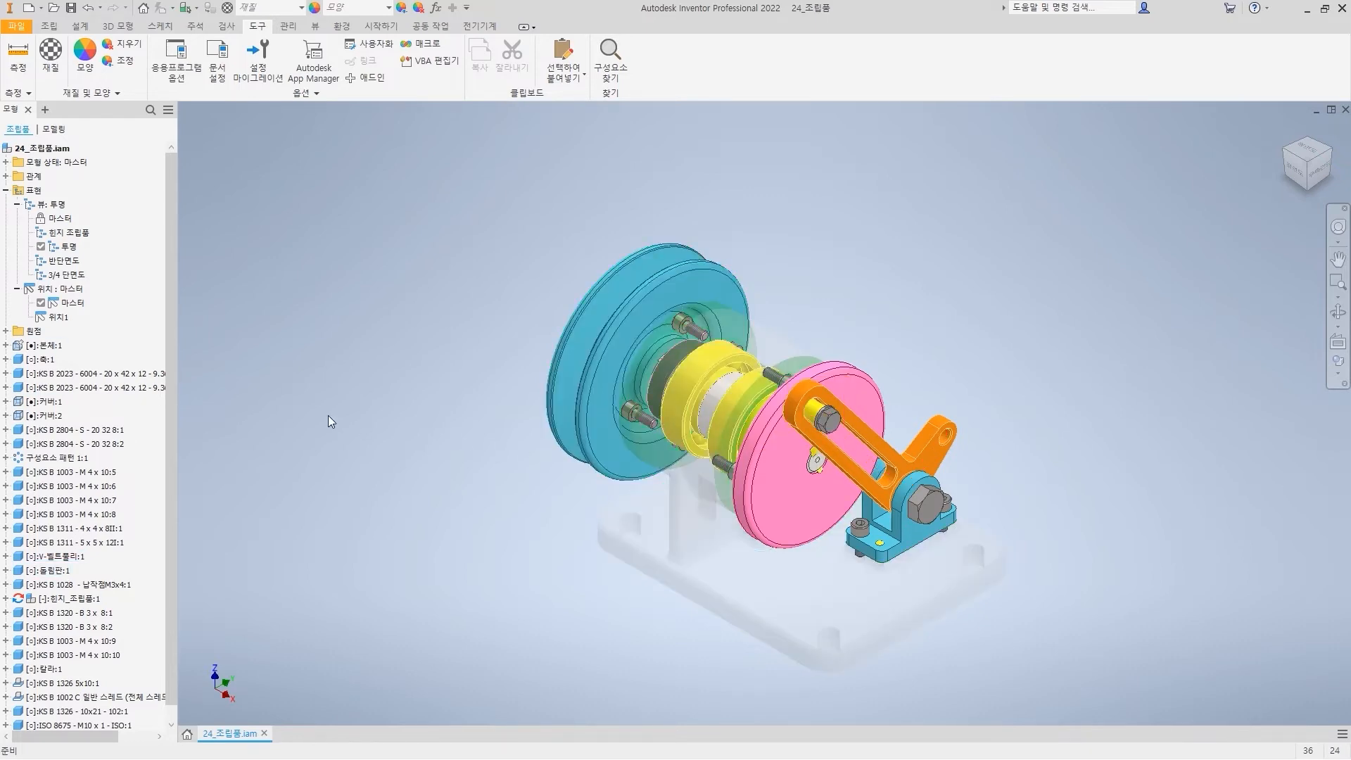
- Apply a directed angle constraint of 0.00 deg between the XY plane of 돌림판:1 and the assembly's XZ origin plane
left_click(52, 26)
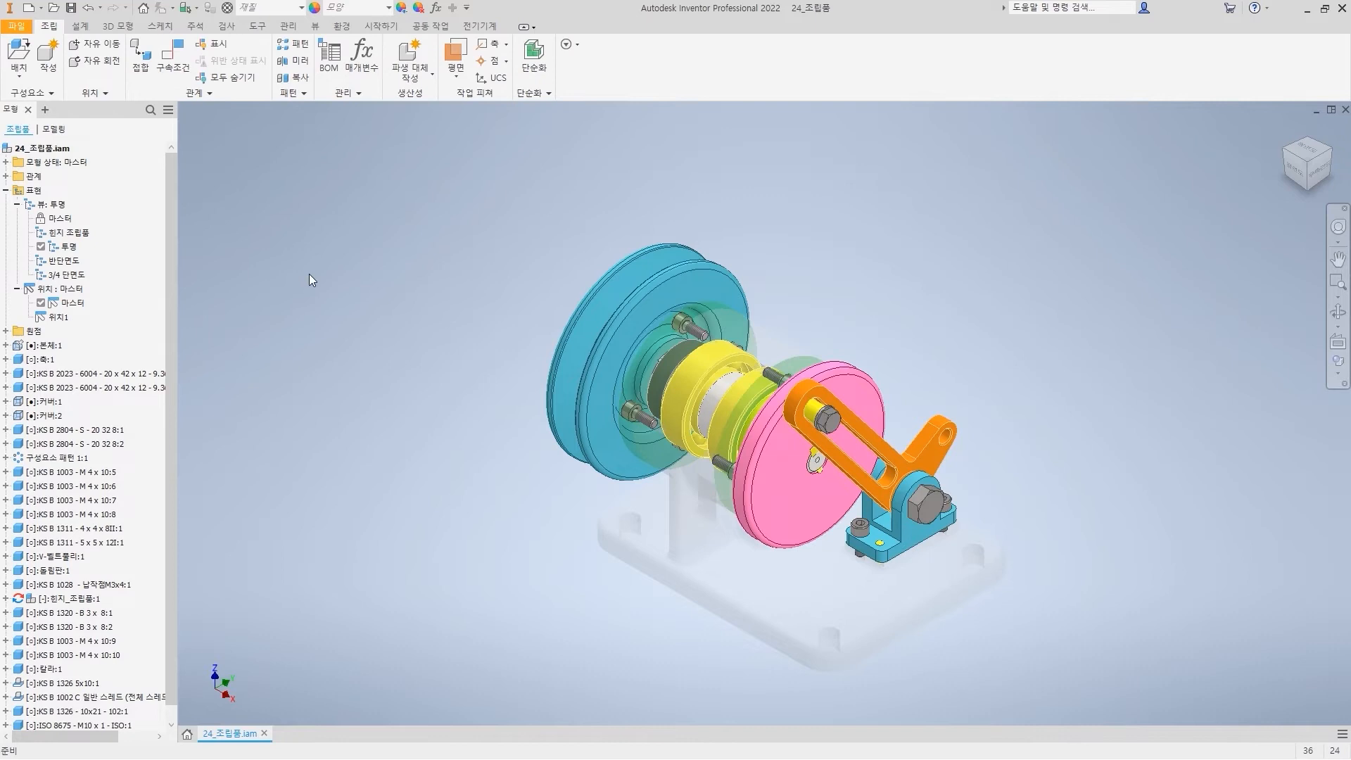
left_click(179, 68)
left_click(237, 169)
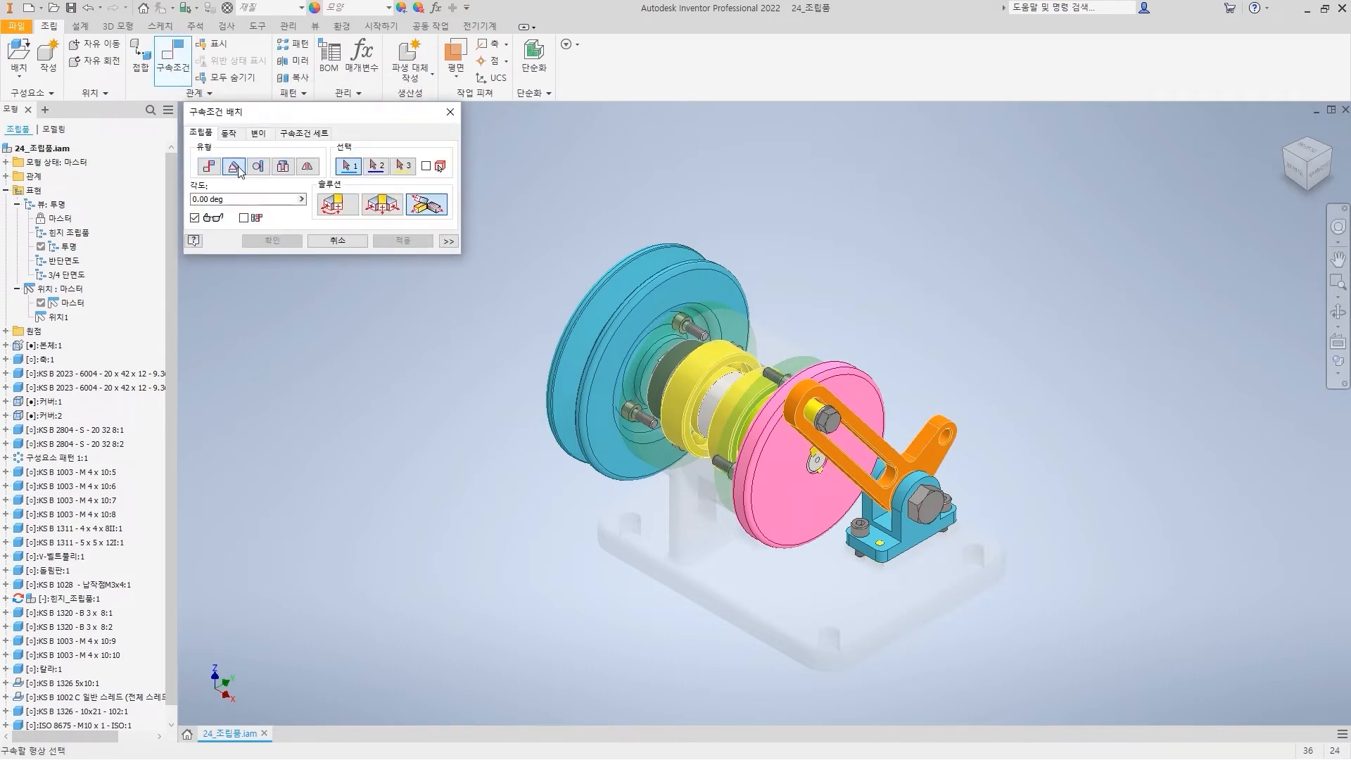
left_click(345, 208)
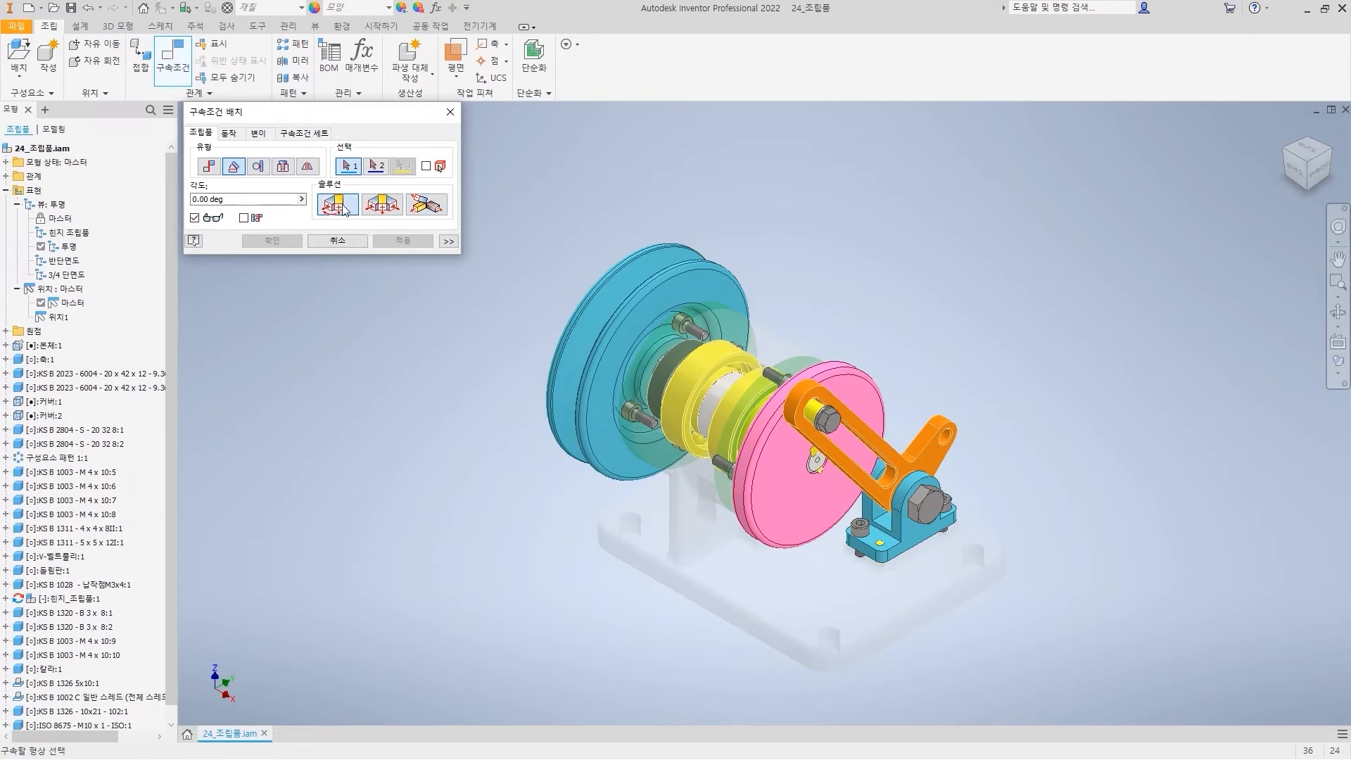
left_click(6, 571)
left_click_drag(177, 542, 176, 643)
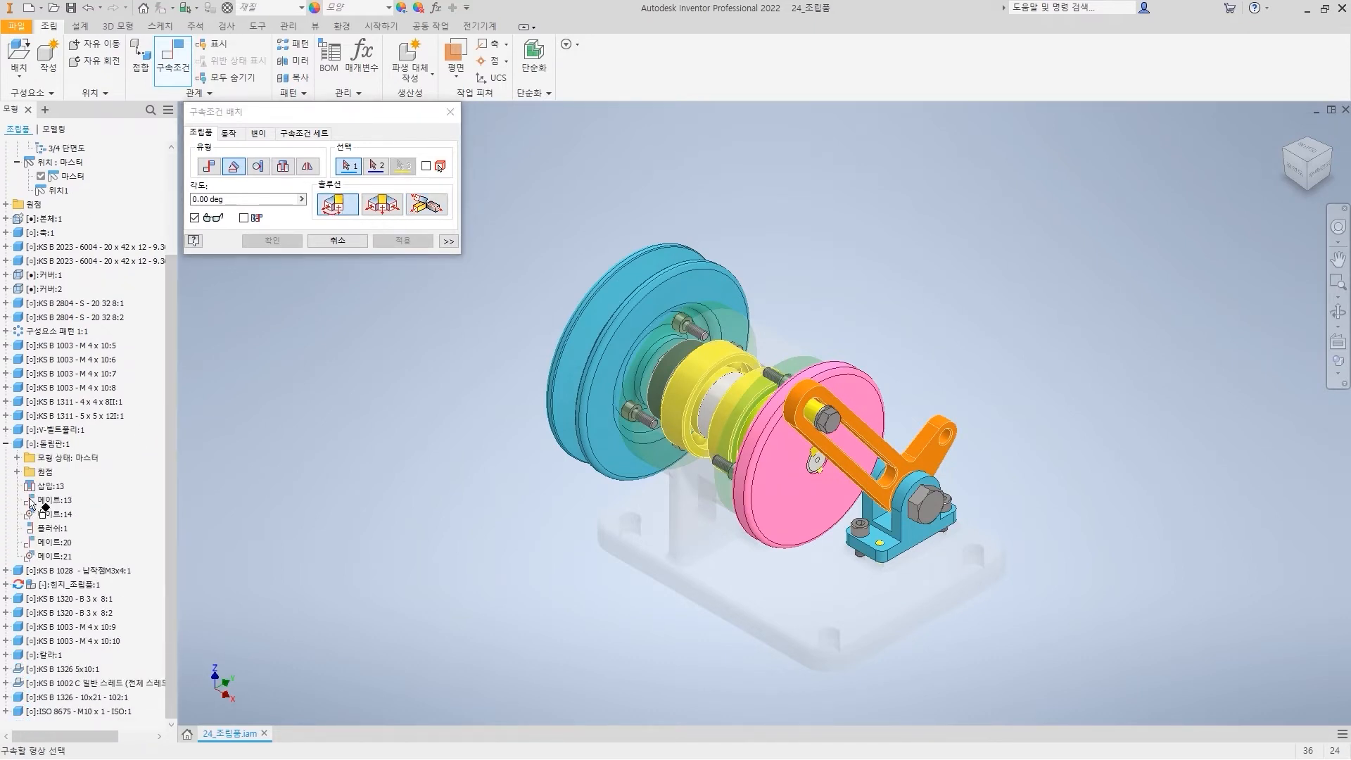
left_click(17, 472)
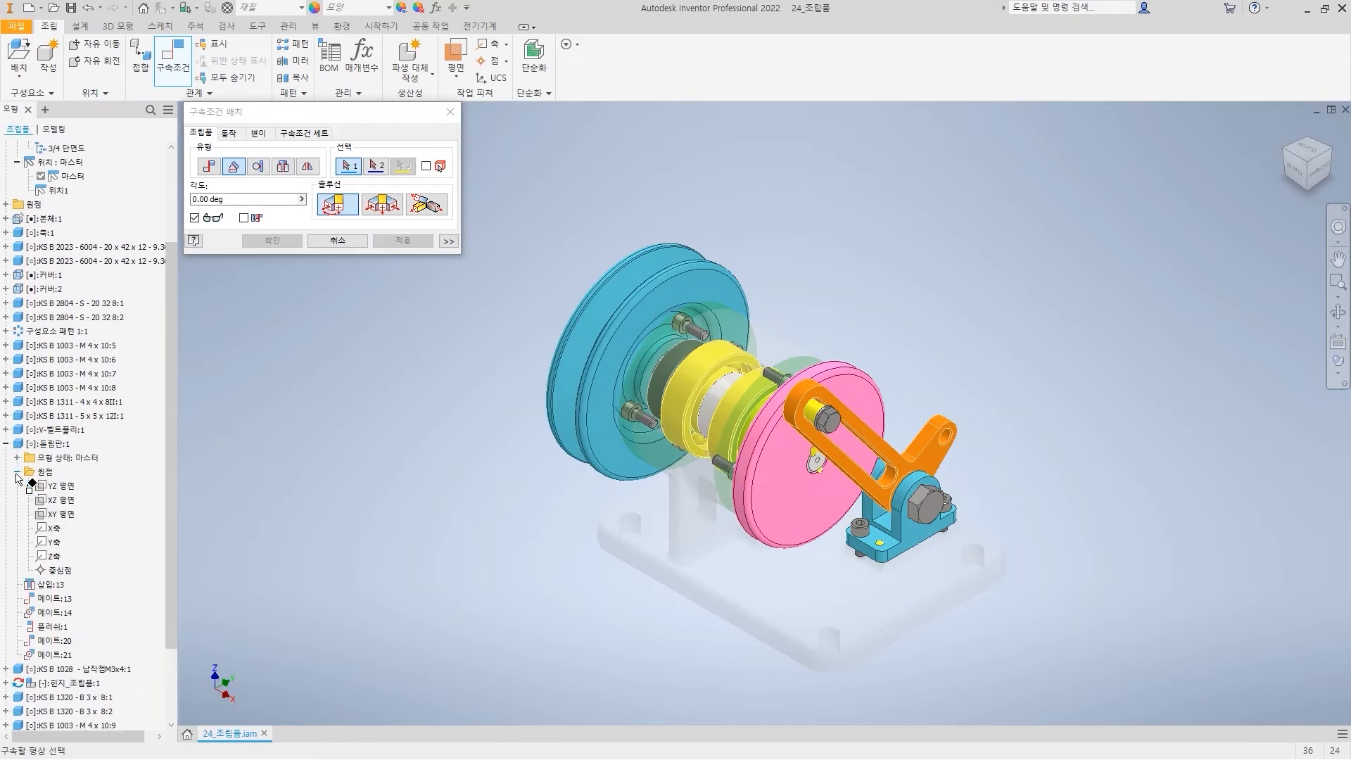
left_click(63, 515)
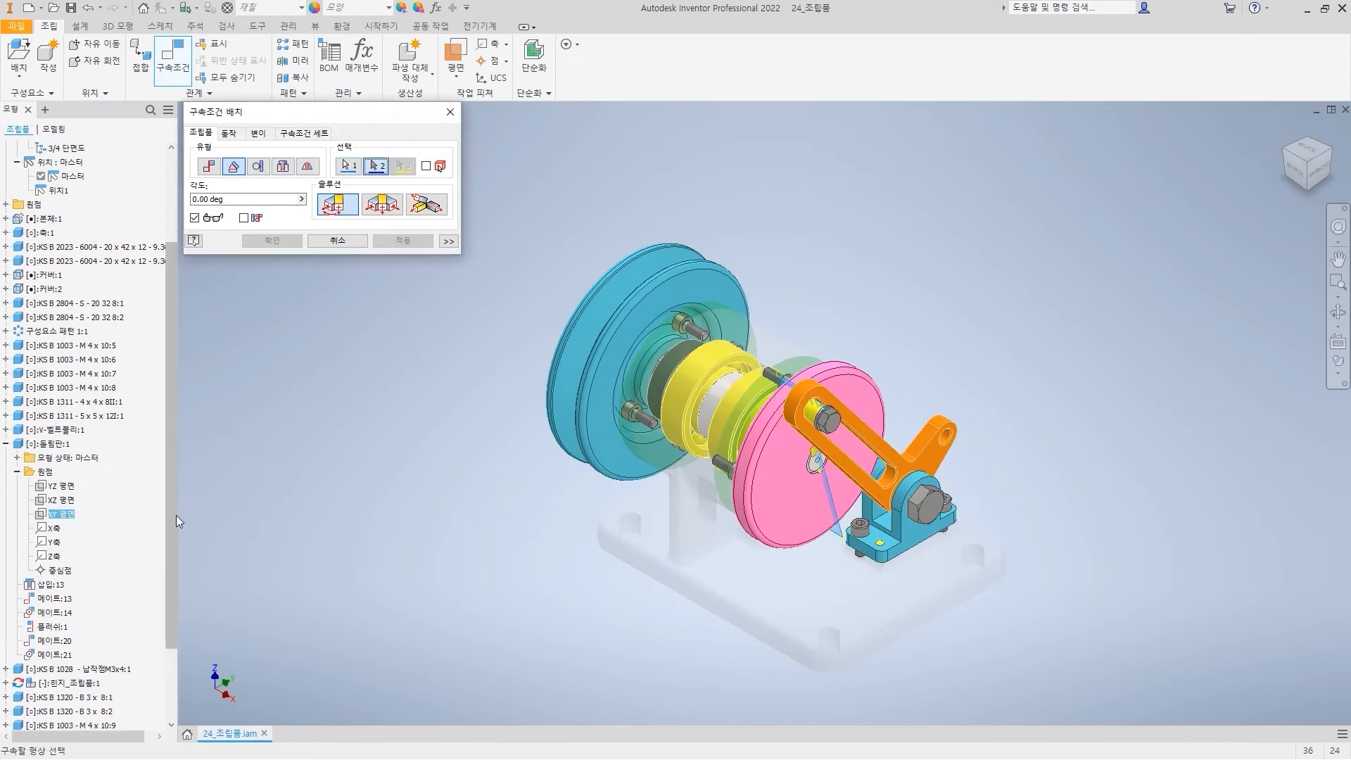
left_click_drag(171, 516, 170, 404)
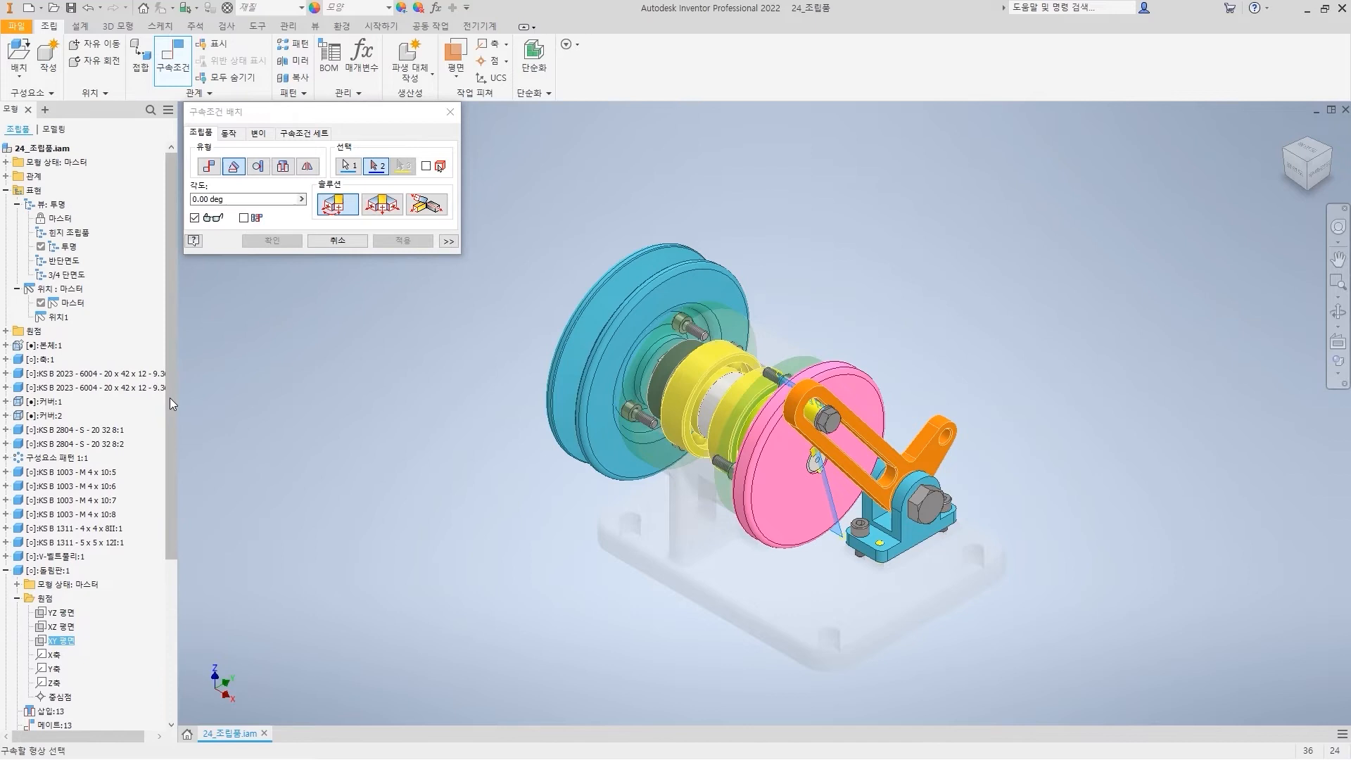
left_click(9, 331)
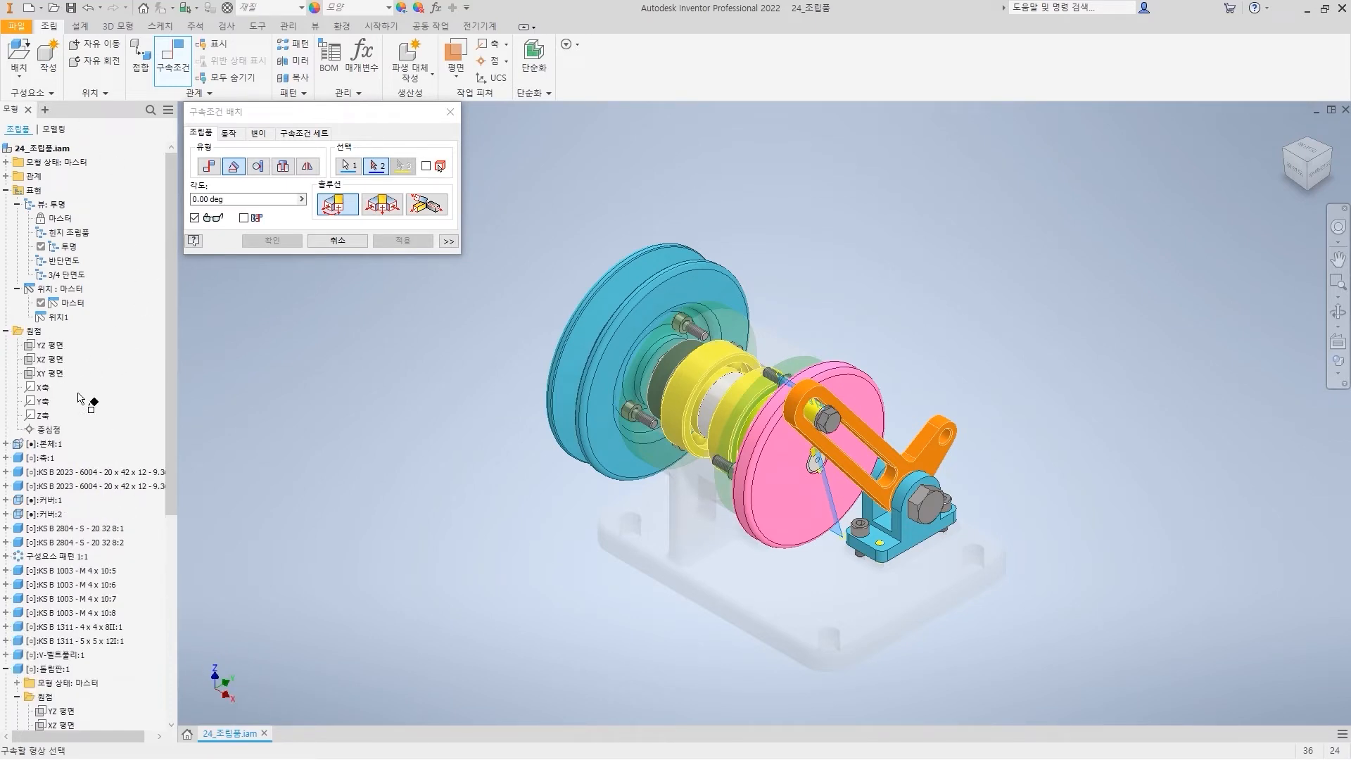
left_click(50, 359)
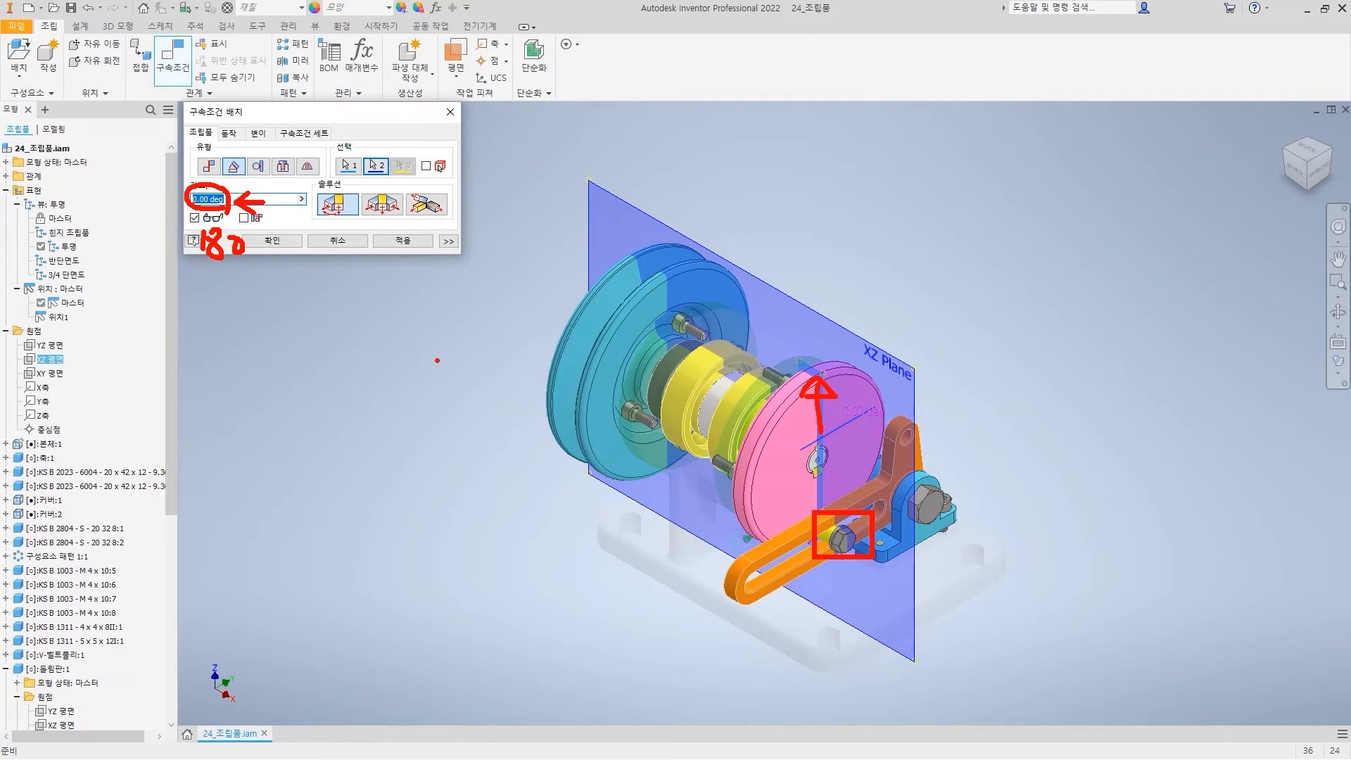
left_click(274, 241)
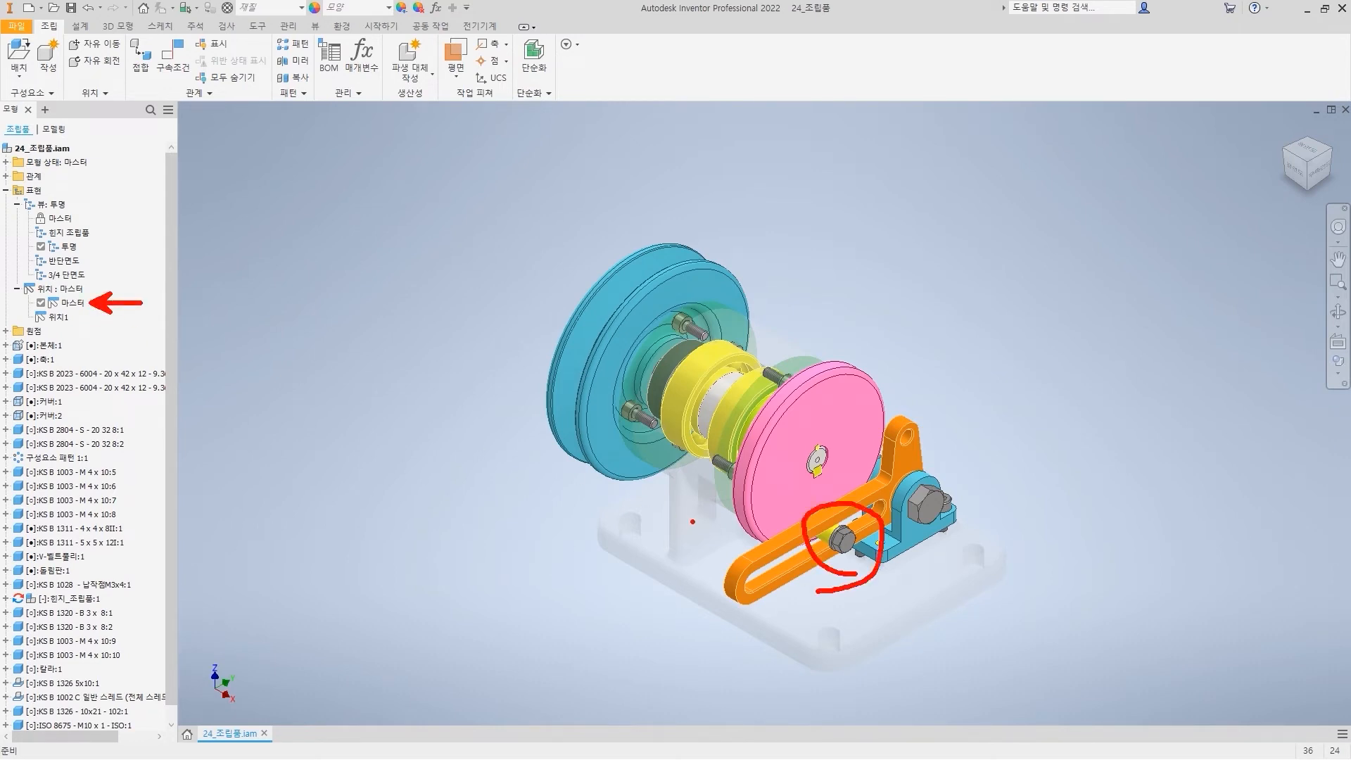
left_click(816, 532)
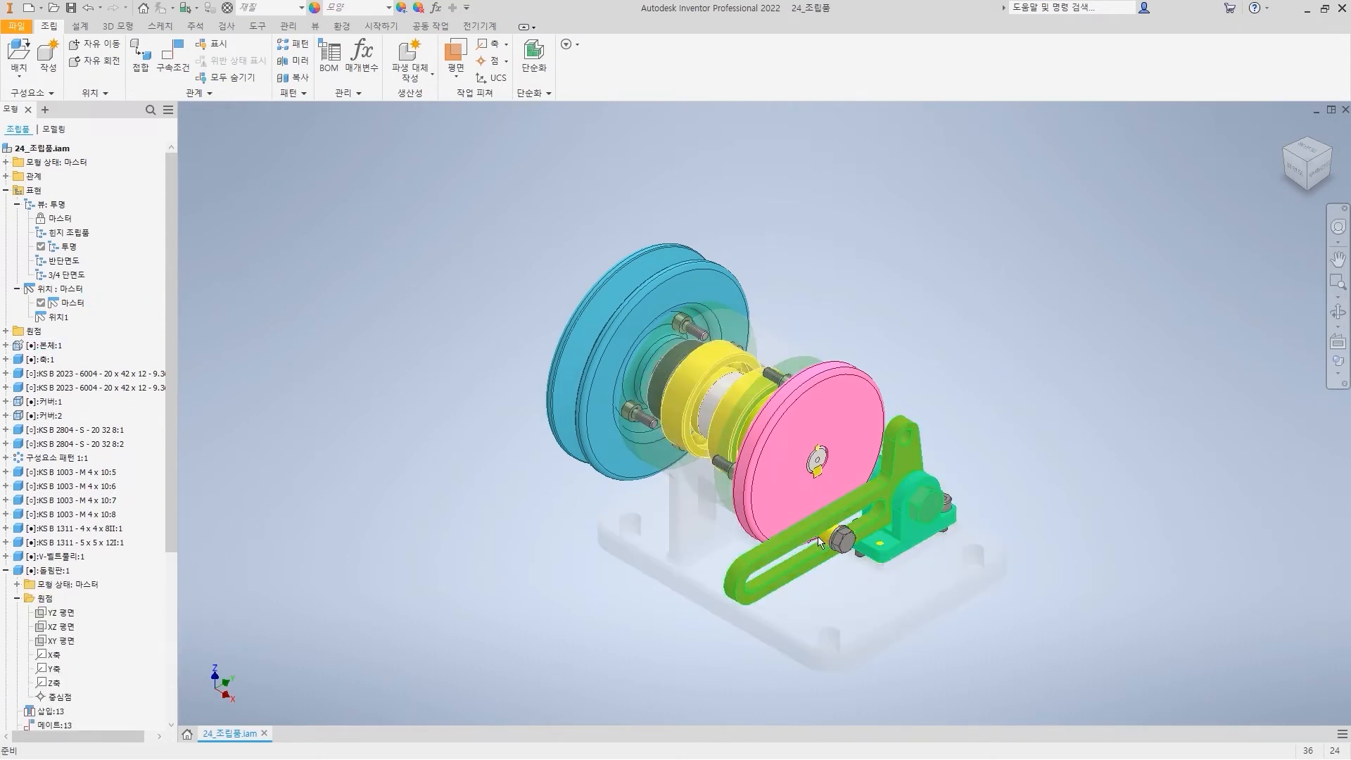
key("Escape")
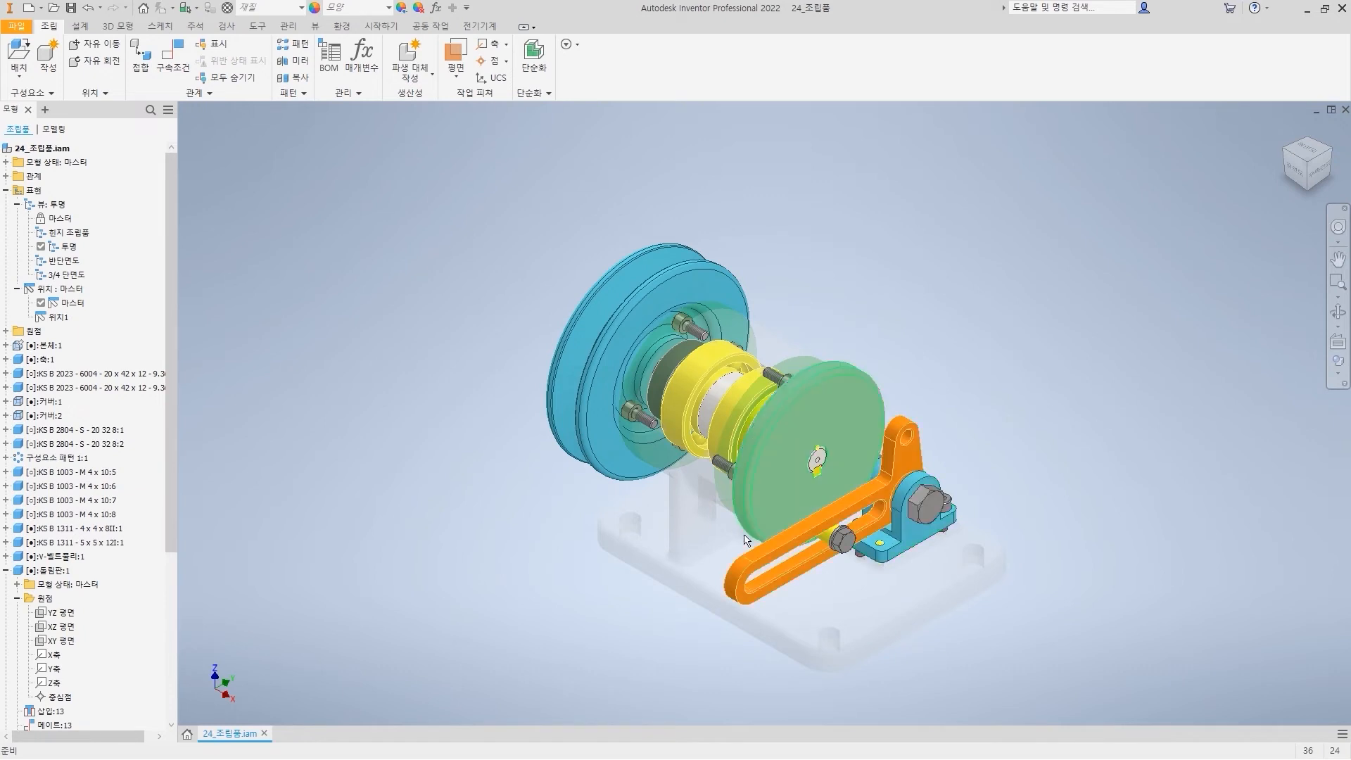
- Activate 위치1 and override the angle constraint under 돌림판:1 to 90 deg in that positional representation
double_click(60, 318)
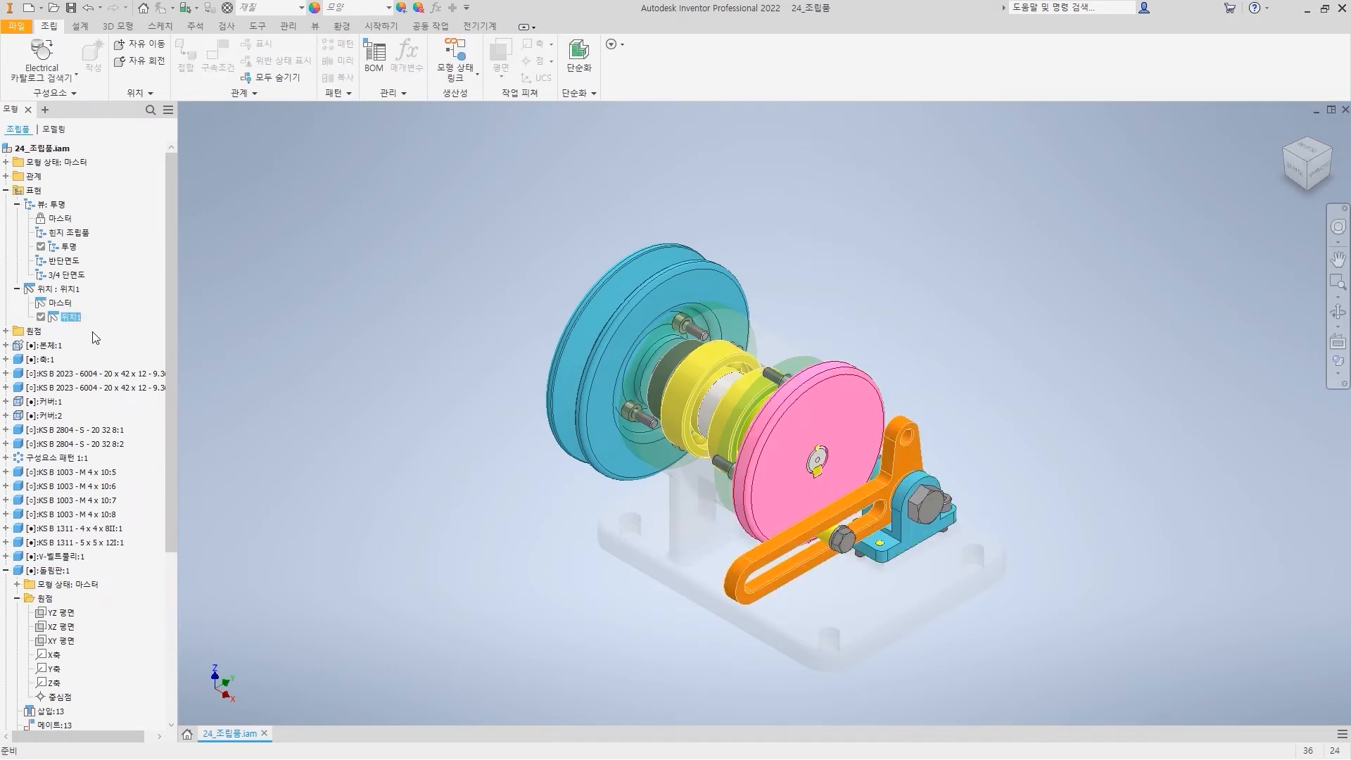
left_click_drag(175, 441, 182, 596)
left_click(65, 571)
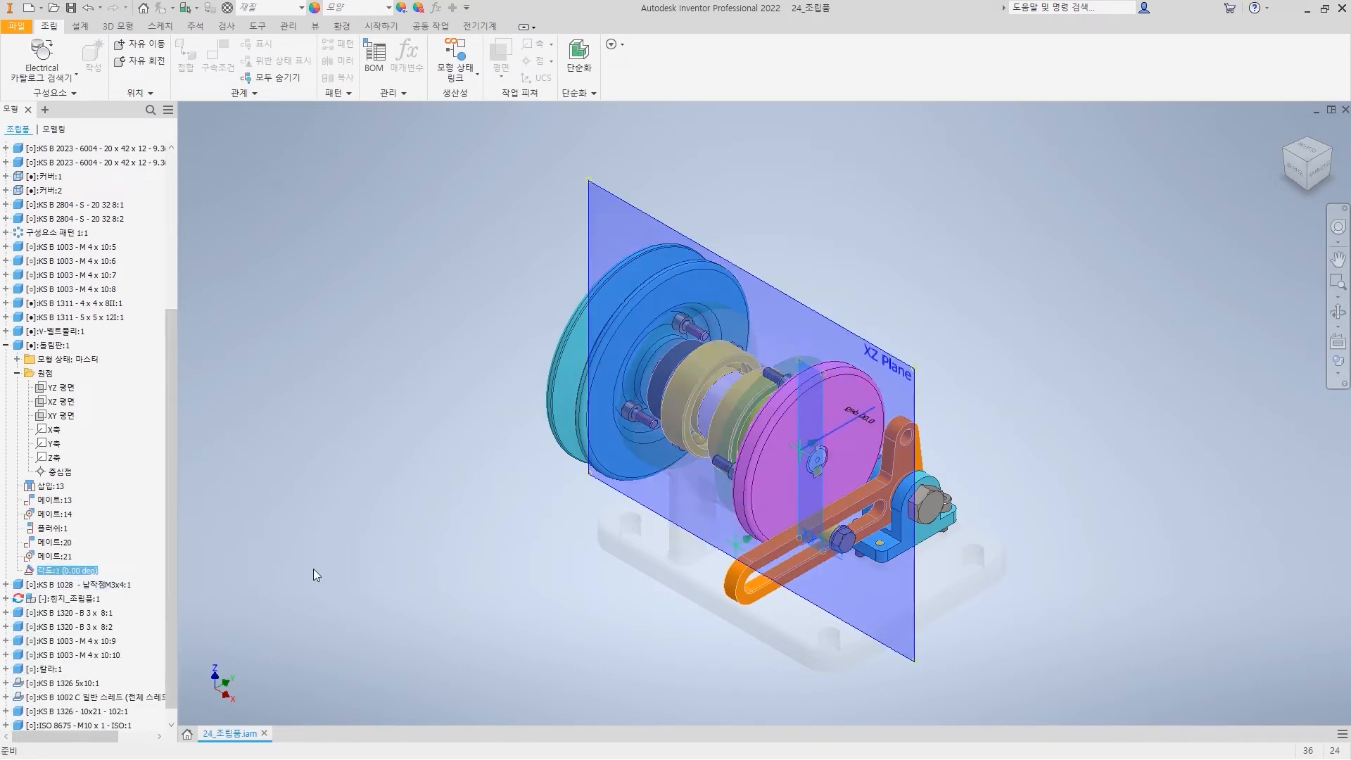
right_click(57, 571)
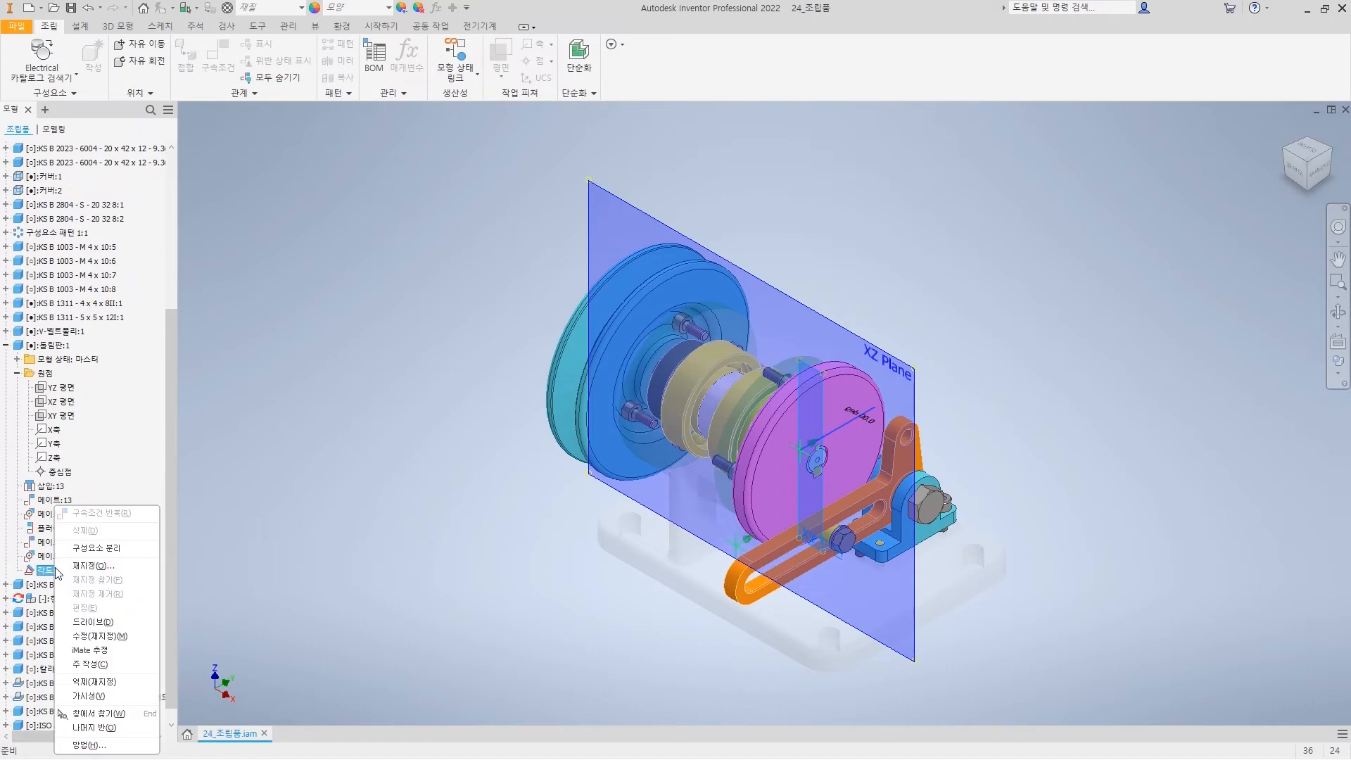
left_click(105, 637)
type("90")
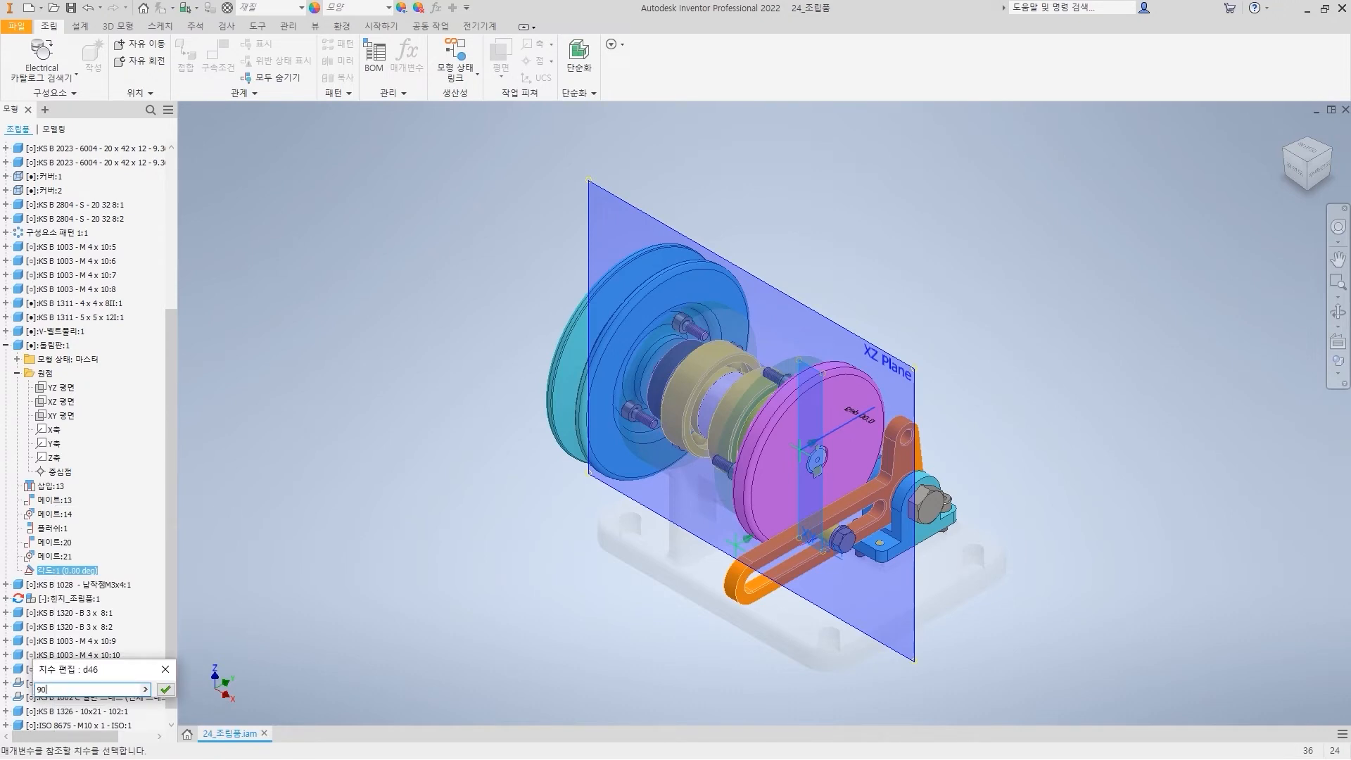
key("Return")
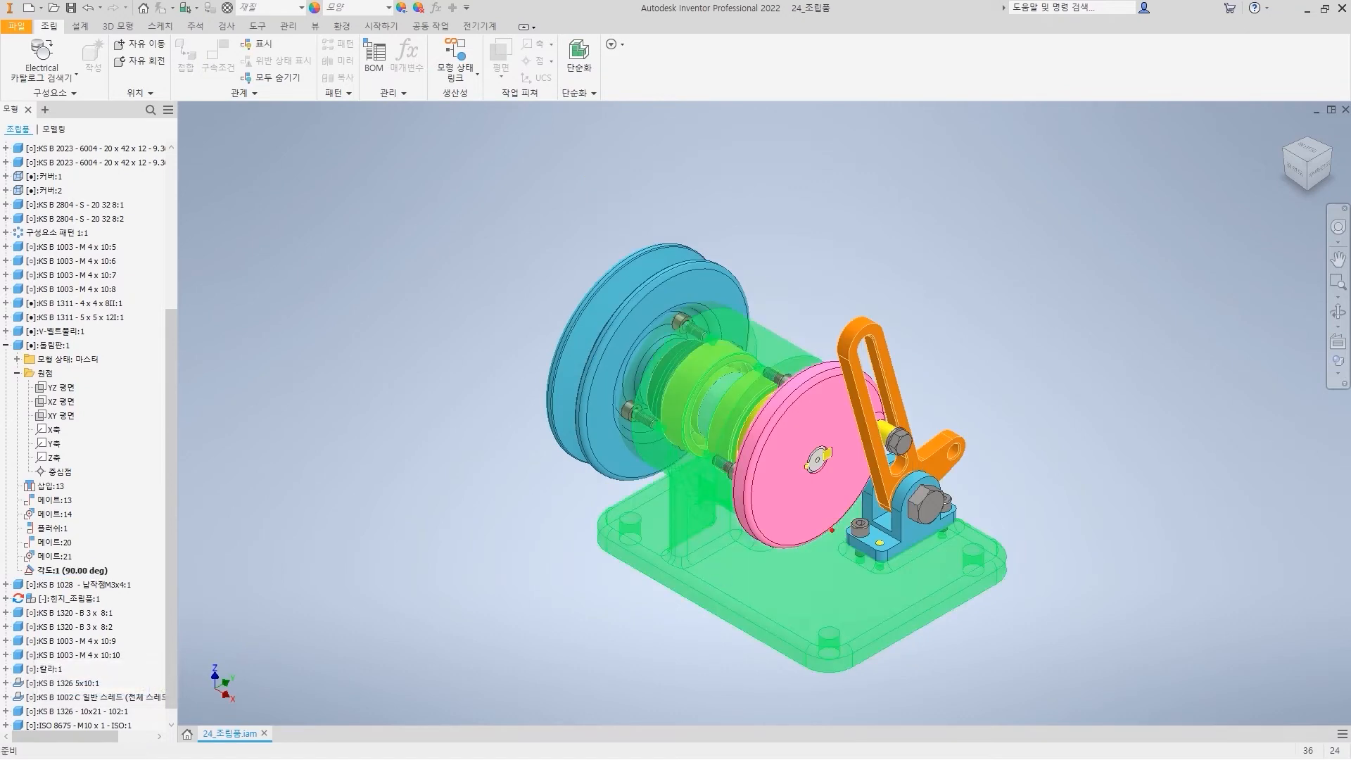
mouse_move(806, 519)
left_mouse_down()
mouse_move(794, 540)
mouse_move(816, 535)
mouse_move(879, 454)
mouse_move(860, 468)
mouse_move(877, 468)
left_mouse_up()
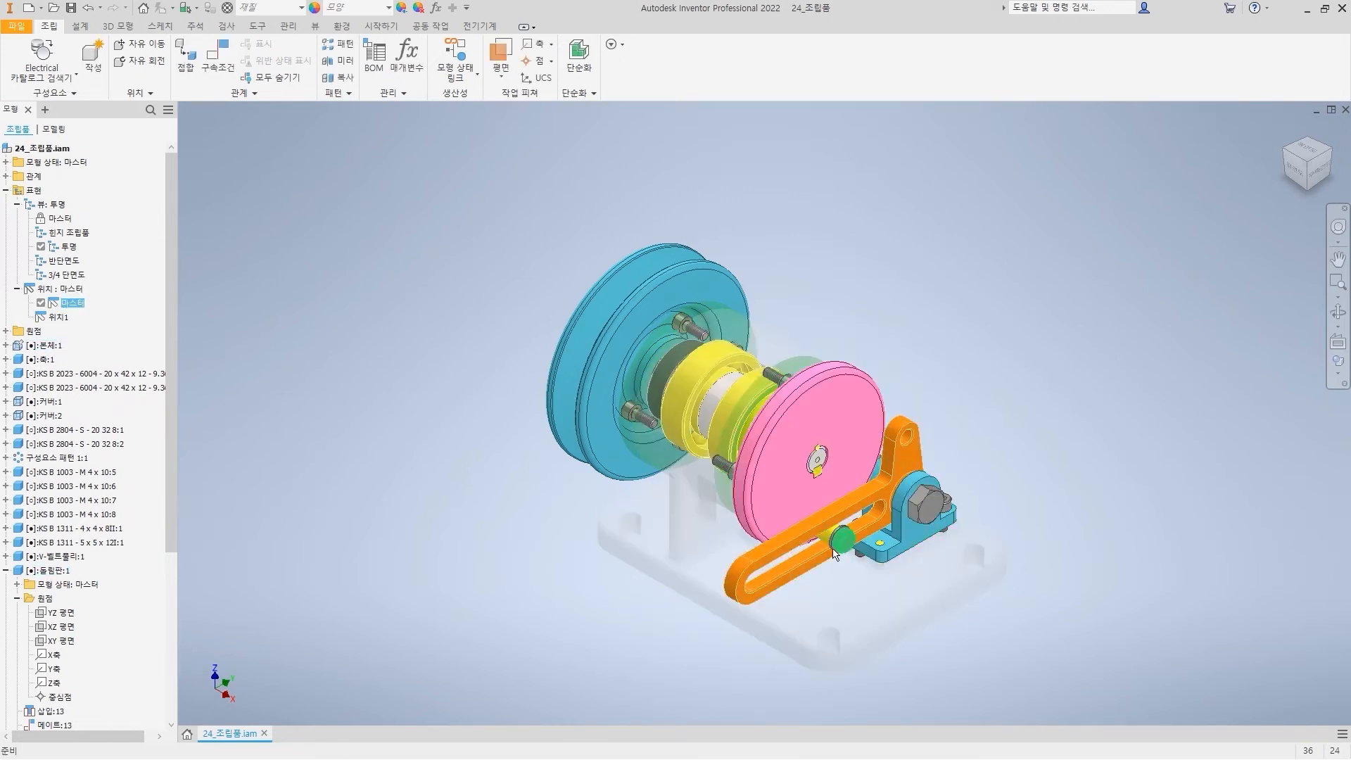
- Rename the 위치1 positional representation as 90도 and make 마스터 the active position again
double_click(62, 318)
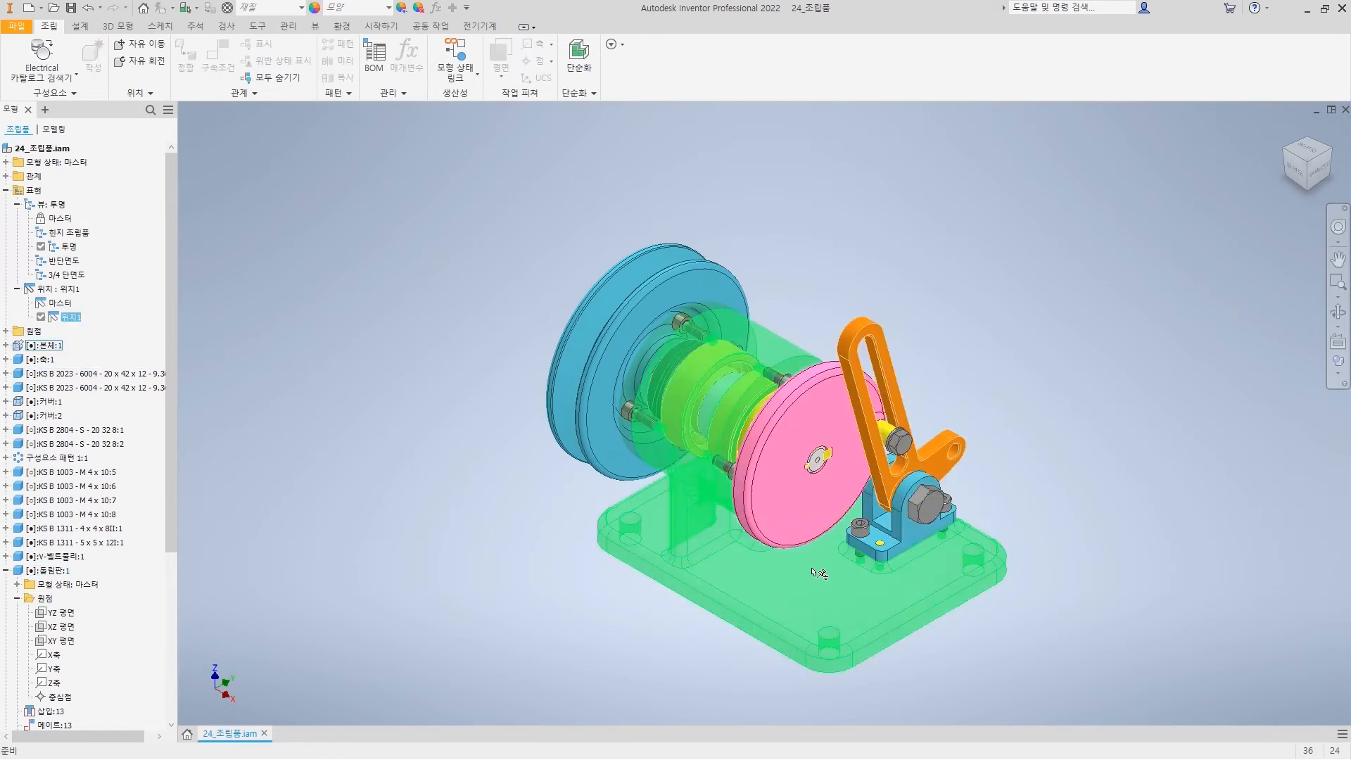
left_click(72, 319)
type("90도")
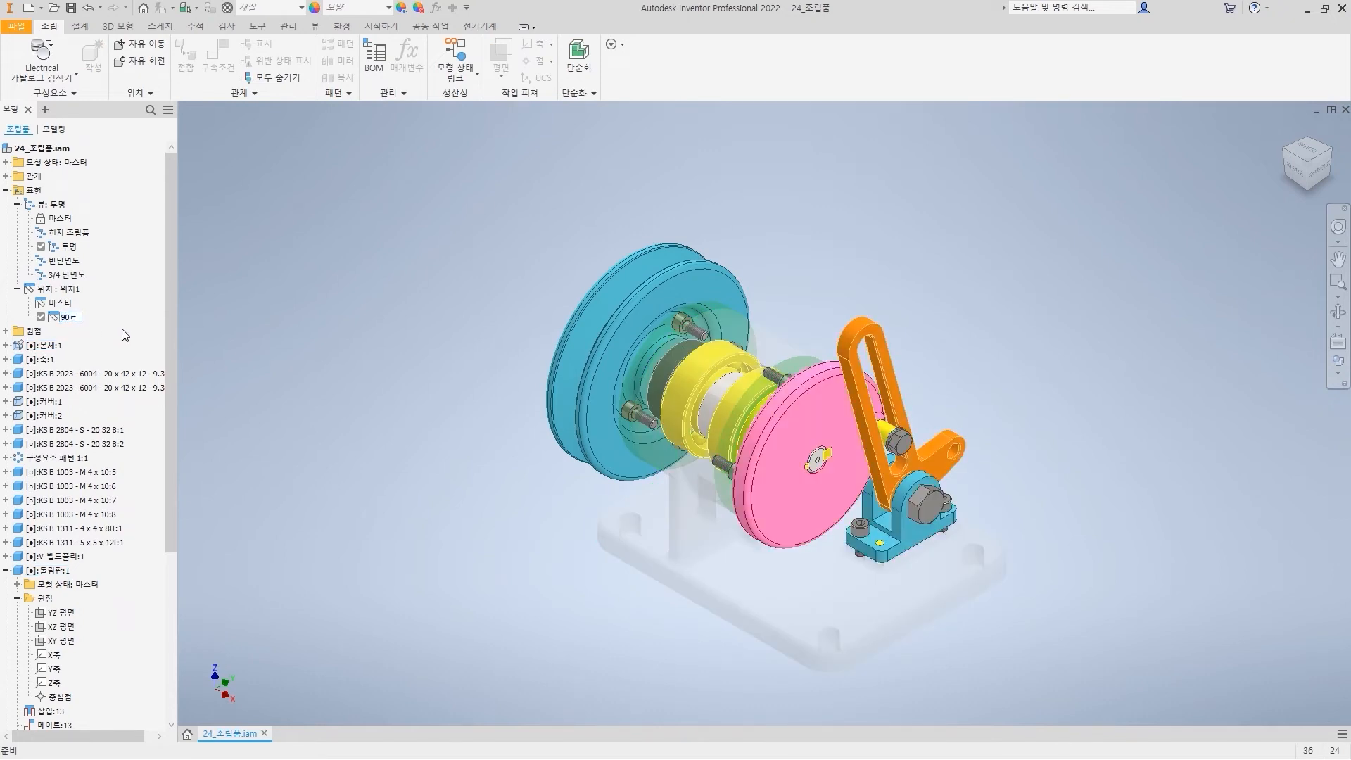
key("Return")
double_click(62, 303)
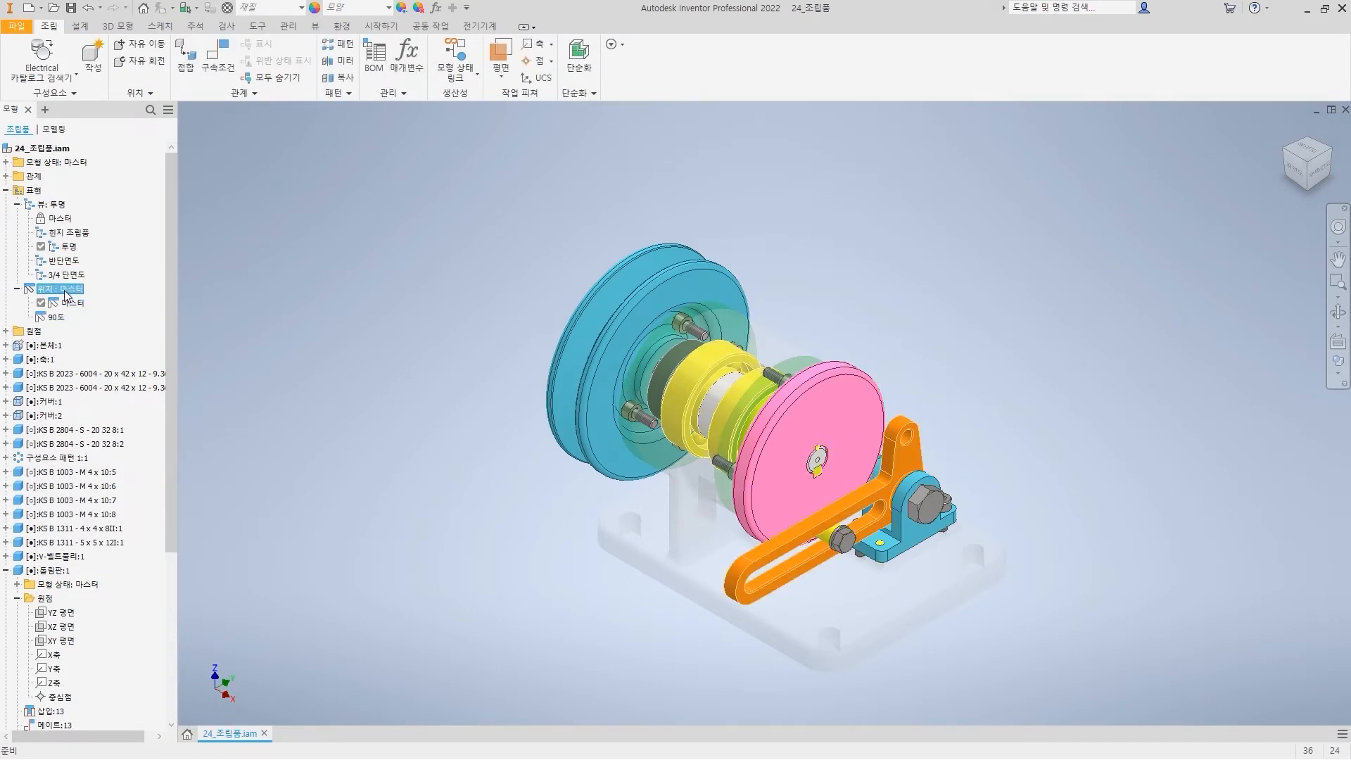
- Create another positional representation and override the angle constraint of 돌림판:1 to 180 deg in it
right_click(65, 292)
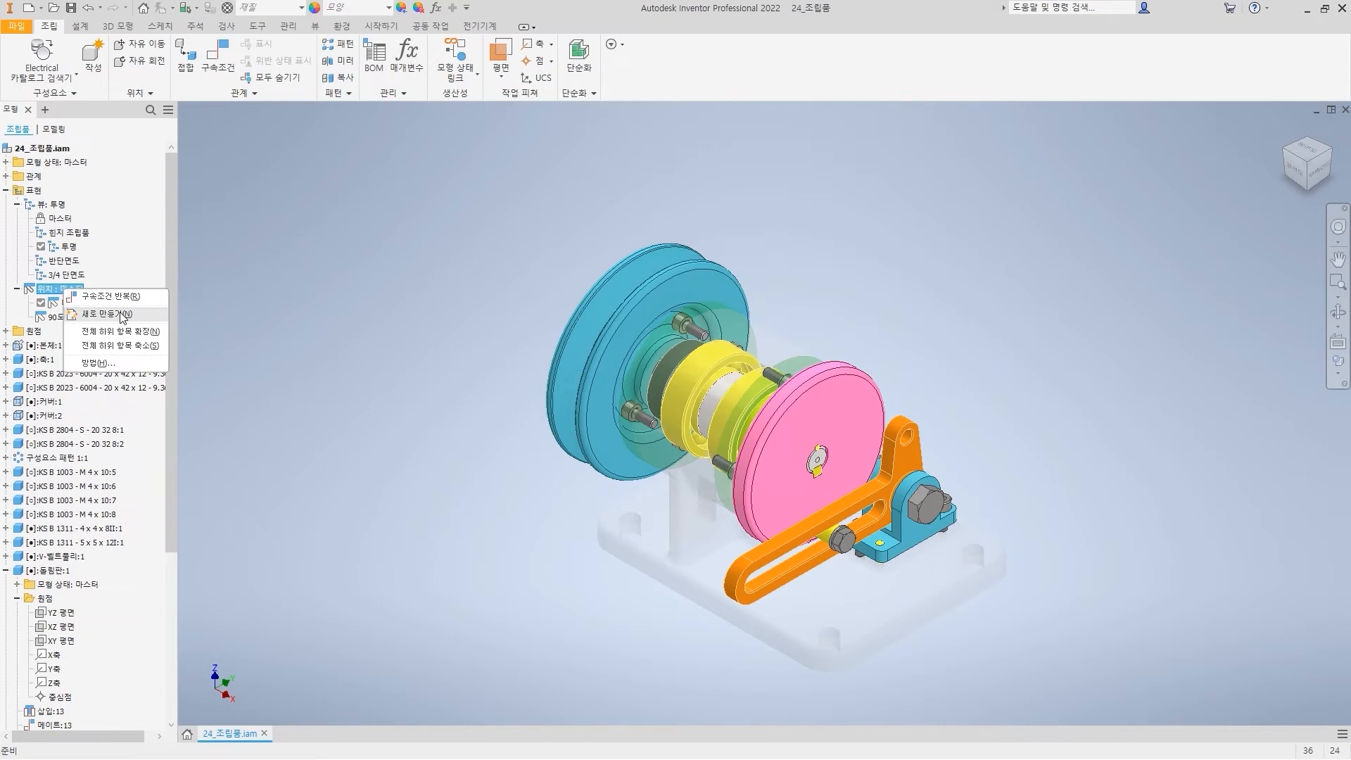
left_click(106, 314)
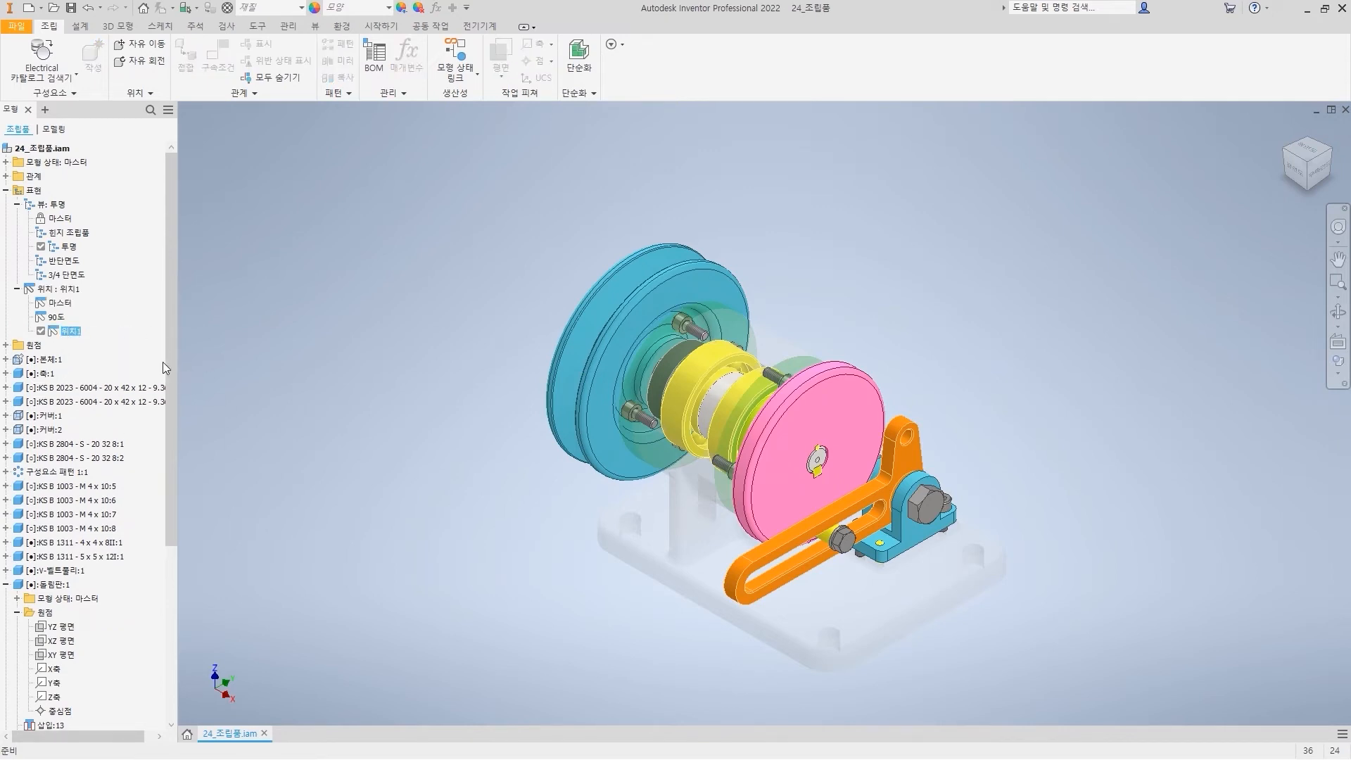
left_click_drag(171, 373, 171, 560)
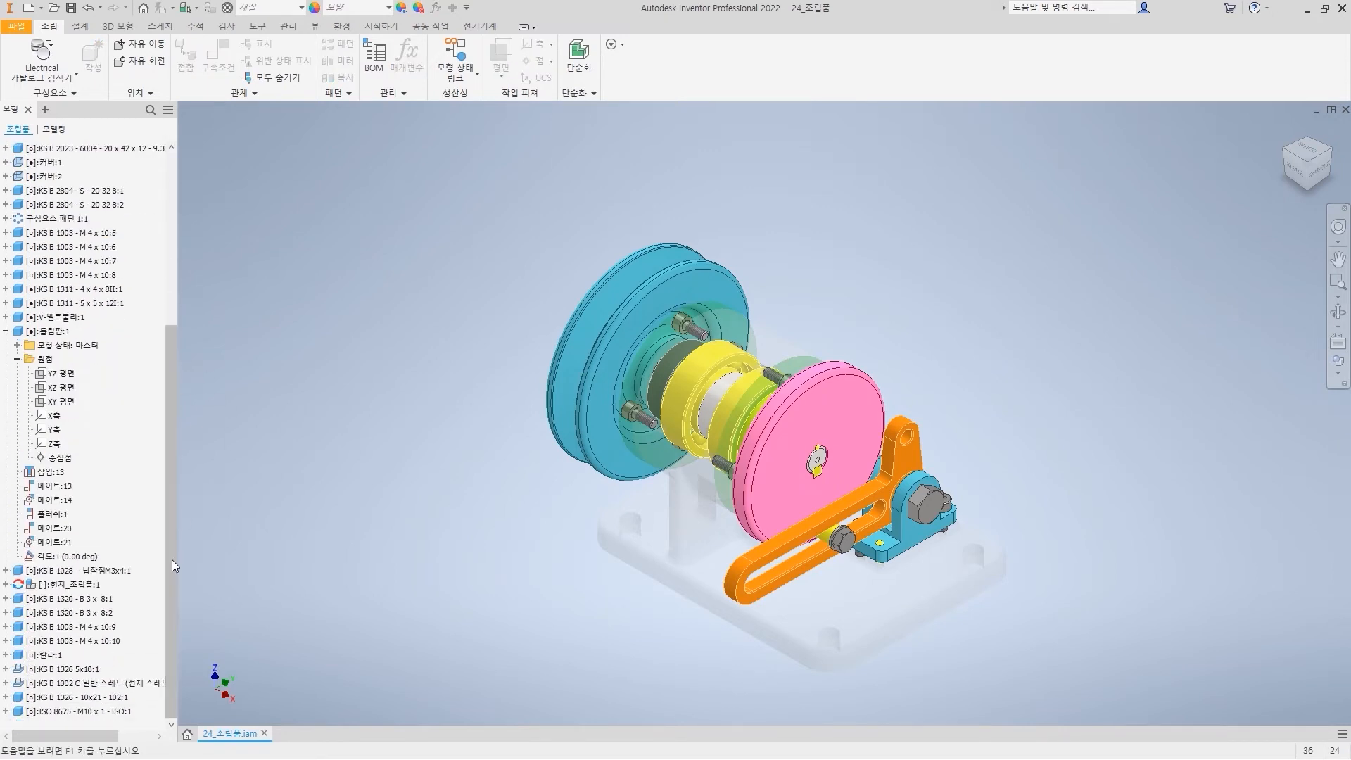
left_click(63, 557)
right_click(66, 561)
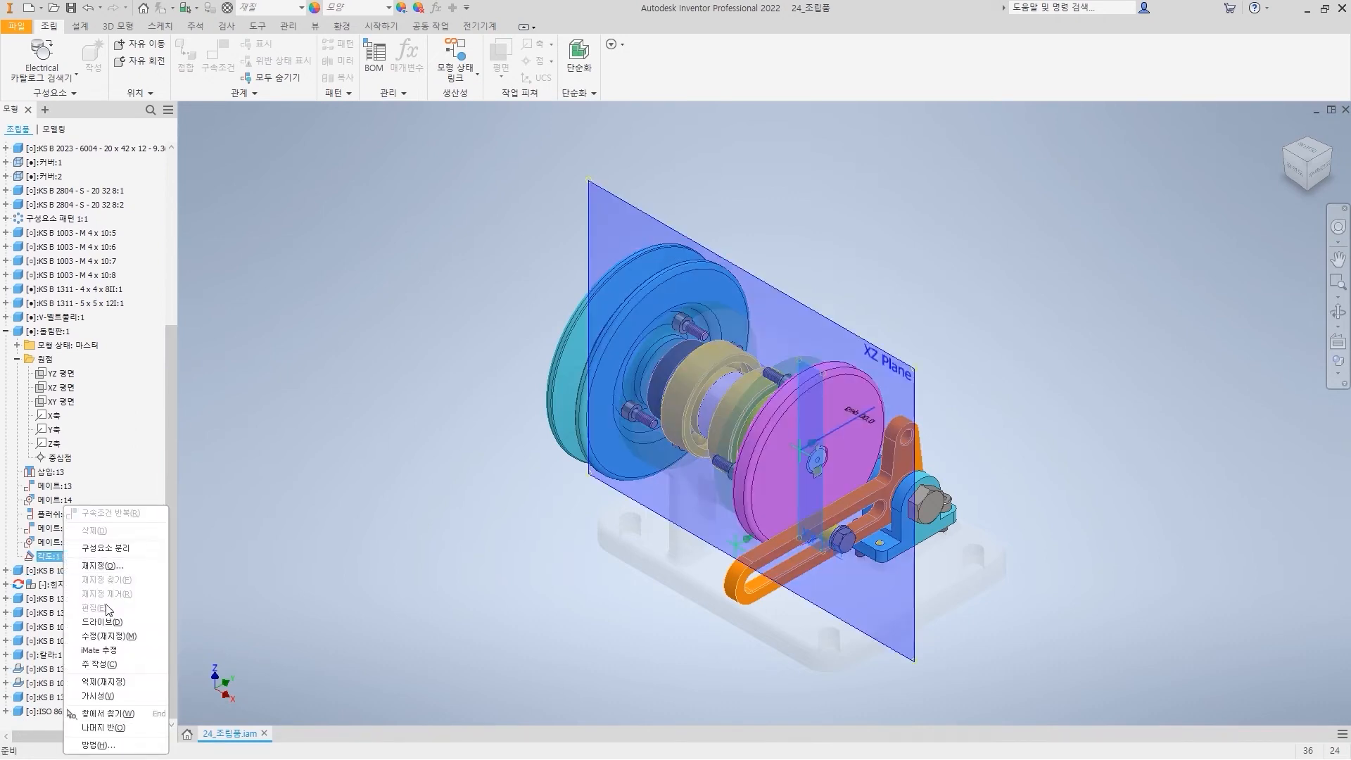
left_click(123, 637)
type("818")
mouse_move(809, 542)
left_mouse_down()
mouse_move(820, 525)
mouse_move(815, 541)
left_mouse_up()
left_click_drag(826, 417, 828, 535, "ctrl+shift")
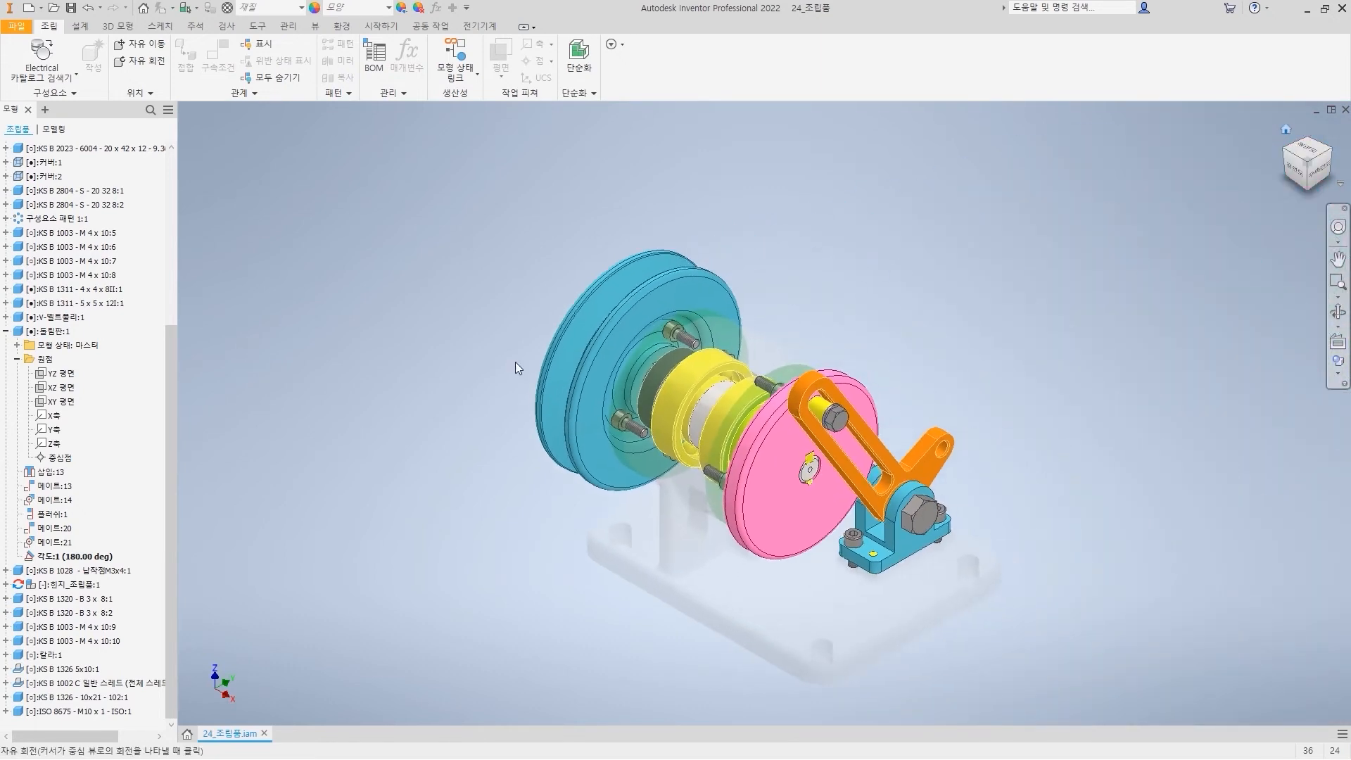
- Rename the 180-degree positional representation as 180도 and reactivate the 마스터 position
double_click(71, 331)
type("180")
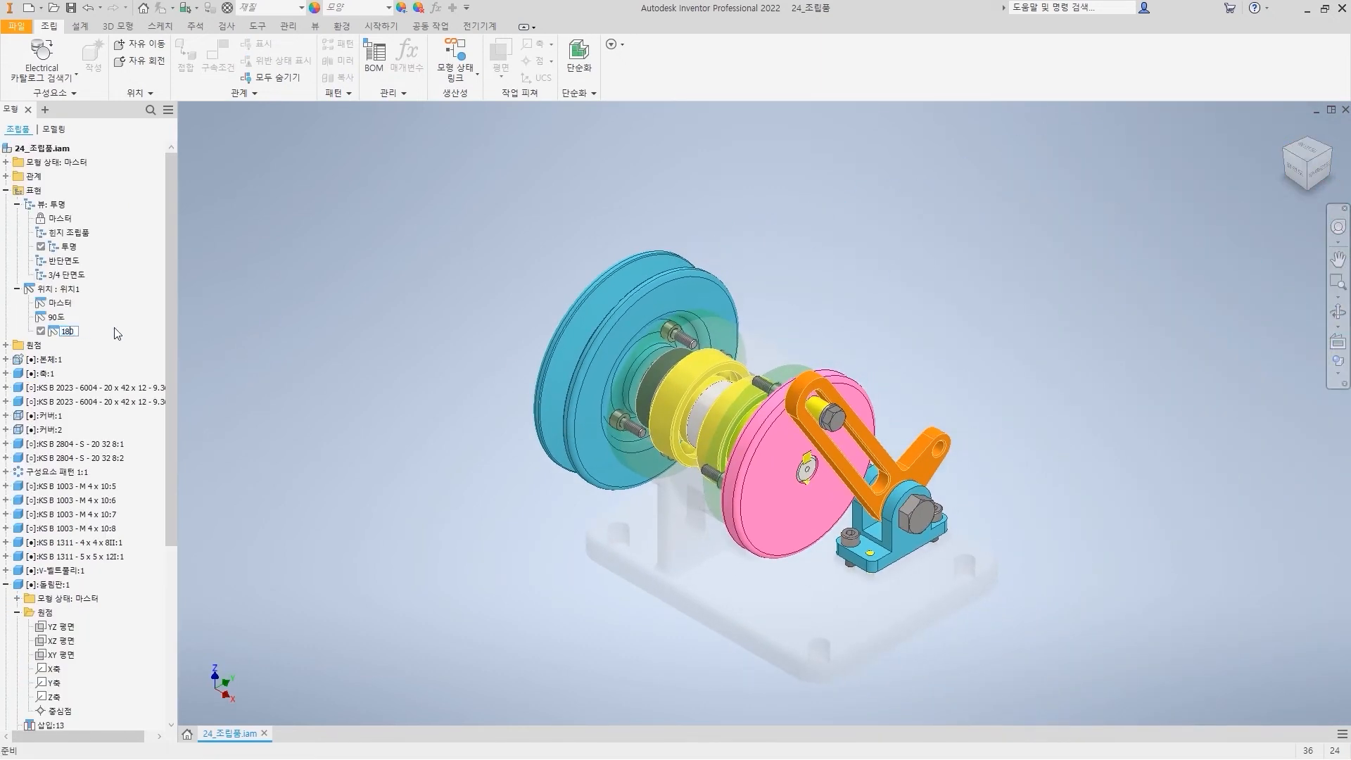
type("도")
key("Return")
left_click(61, 304)
double_click(60, 306)
- Create a third positional representation and override the angle constraint of 돌림판:1 to 270 deg in it
right_click(68, 288)
left_click(127, 318)
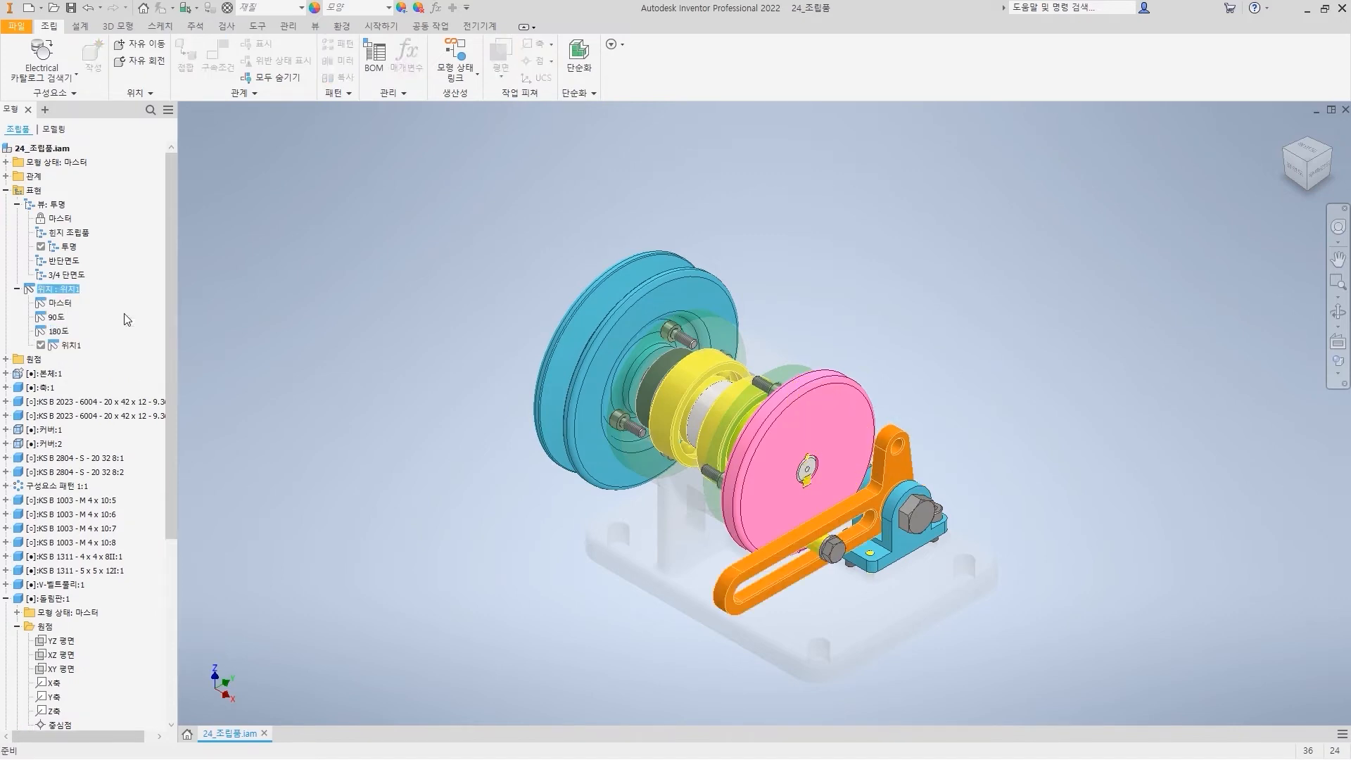
left_click_drag(167, 328, 184, 530)
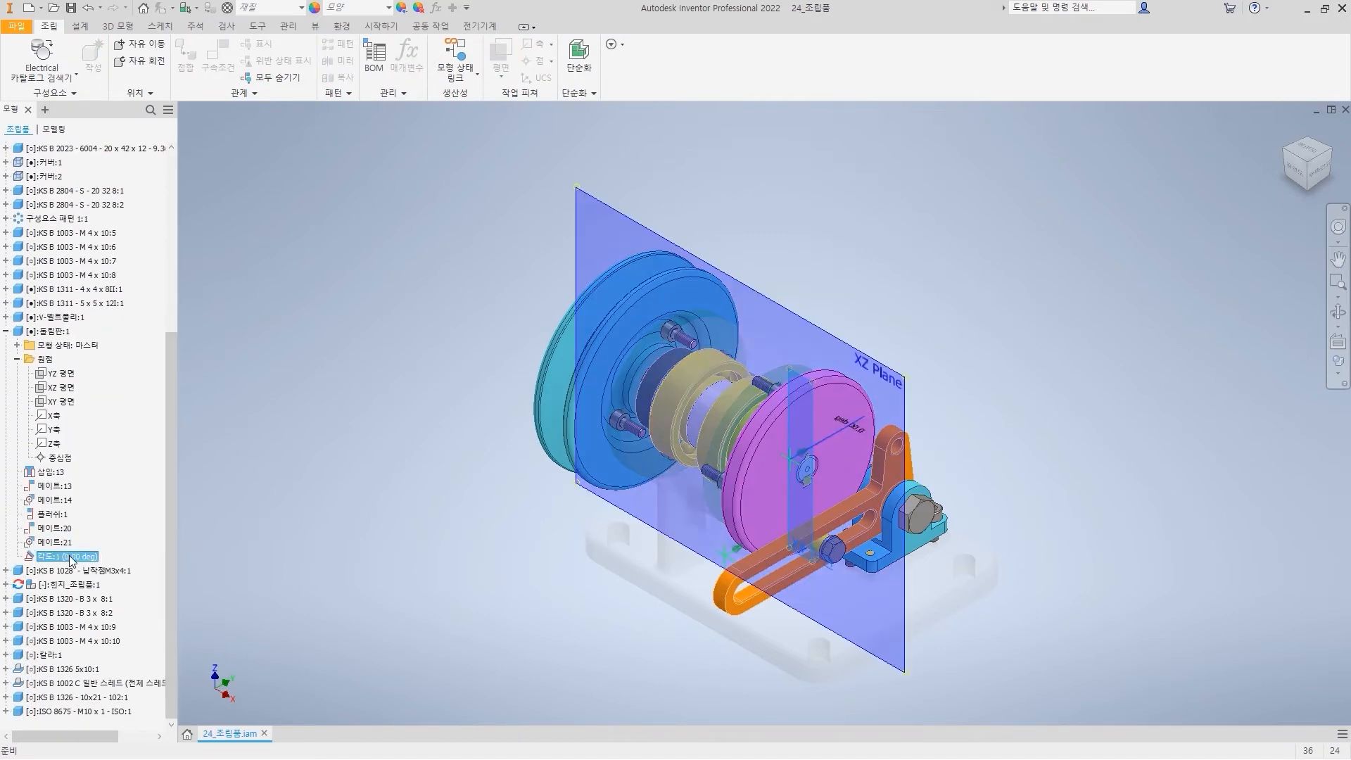
right_click(67, 555)
left_click(130, 644)
type("270")
key("Return")
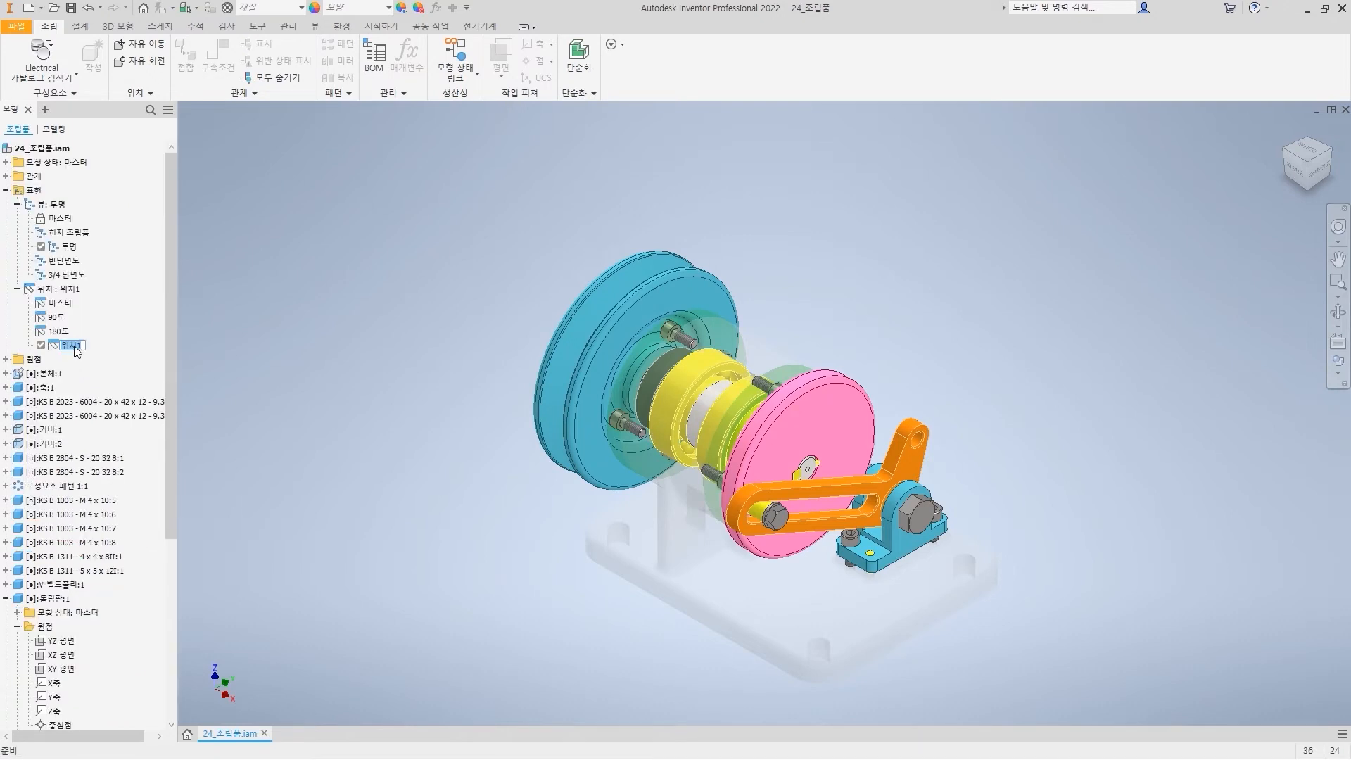
- Rename the newest positional representation as 270도 and return to the 마스터 position
type("270도")
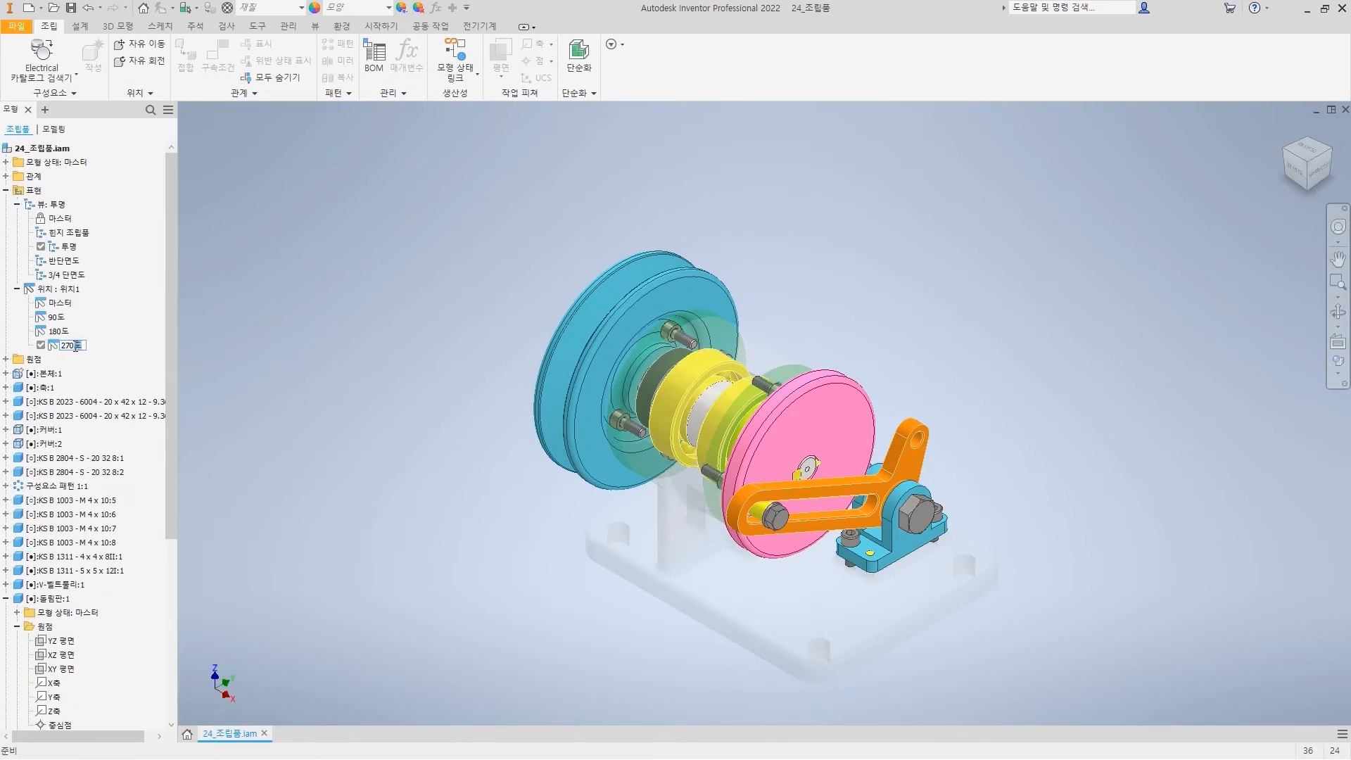
key("Return")
double_click(62, 304)
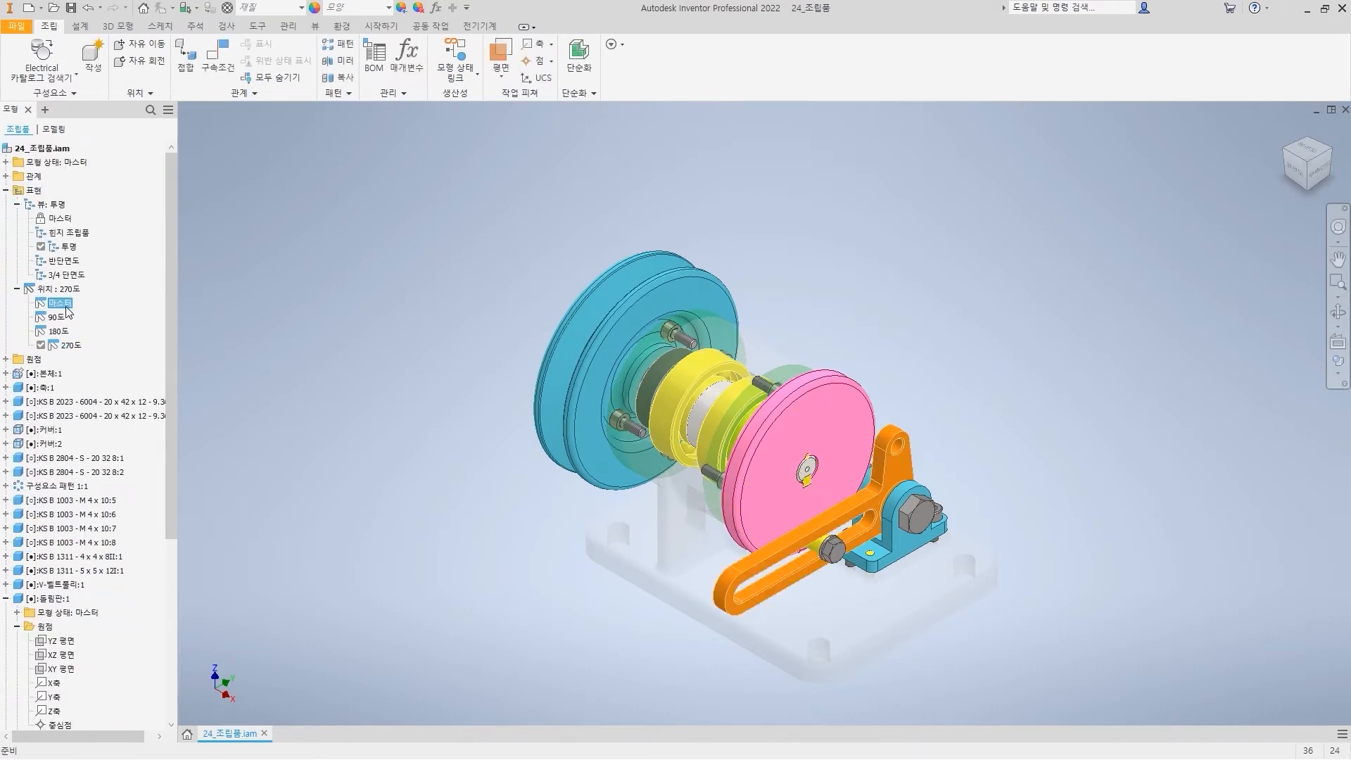
- Check the 90도, 180도 and 270도 positions in the 투명 view, then return to the 마스터 position
double_click(56, 317)
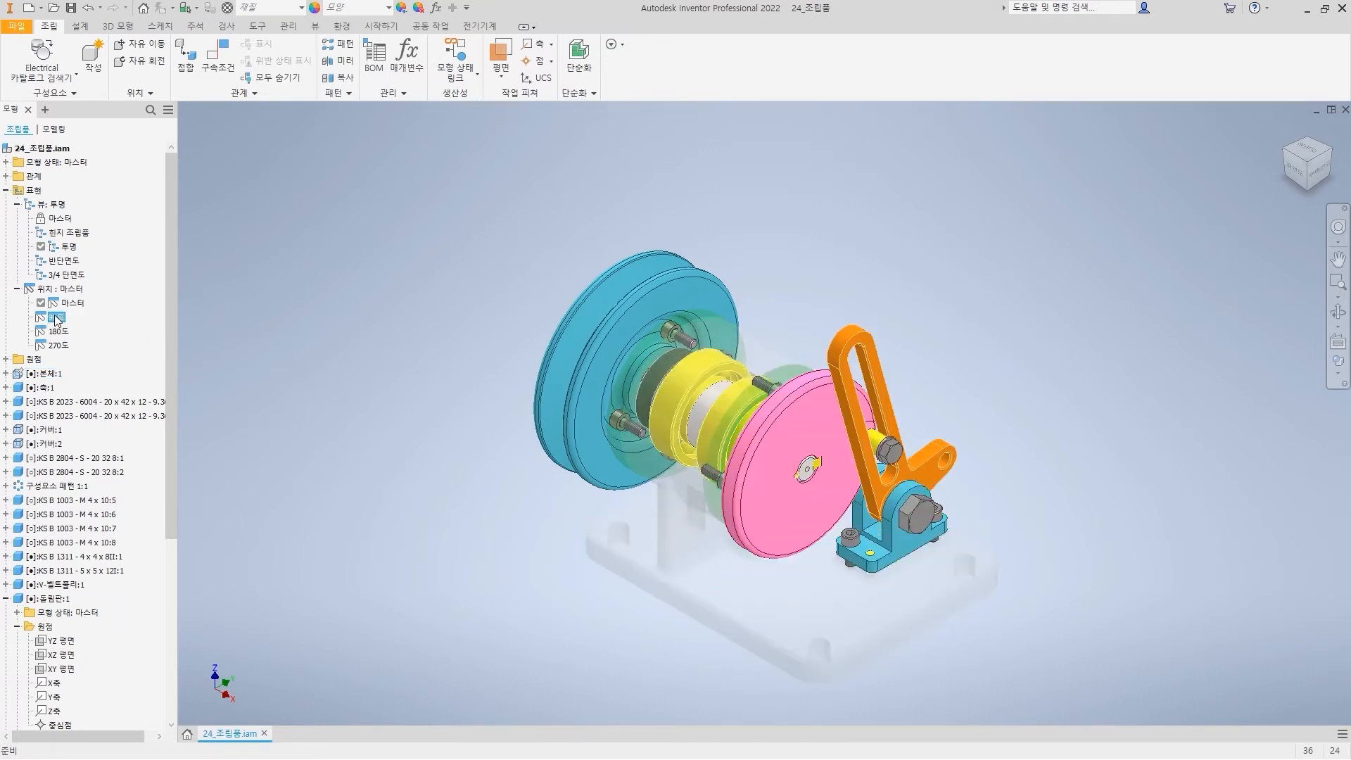
double_click(70, 331)
double_click(59, 345)
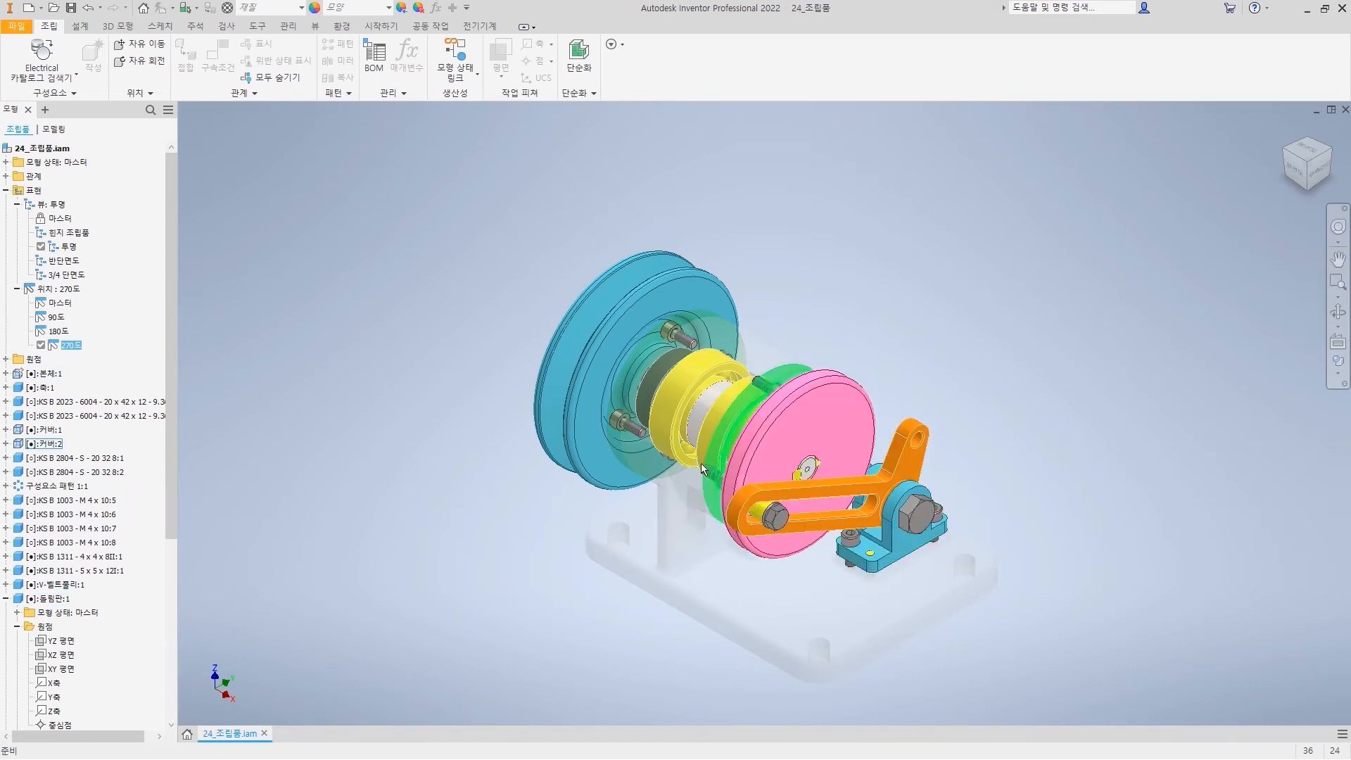
left_click_drag(88, 345, 141, 346)
mouse_move(90, 209)
left_mouse_down()
mouse_move(109, 240)
mouse_move(92, 282)
left_mouse_up()
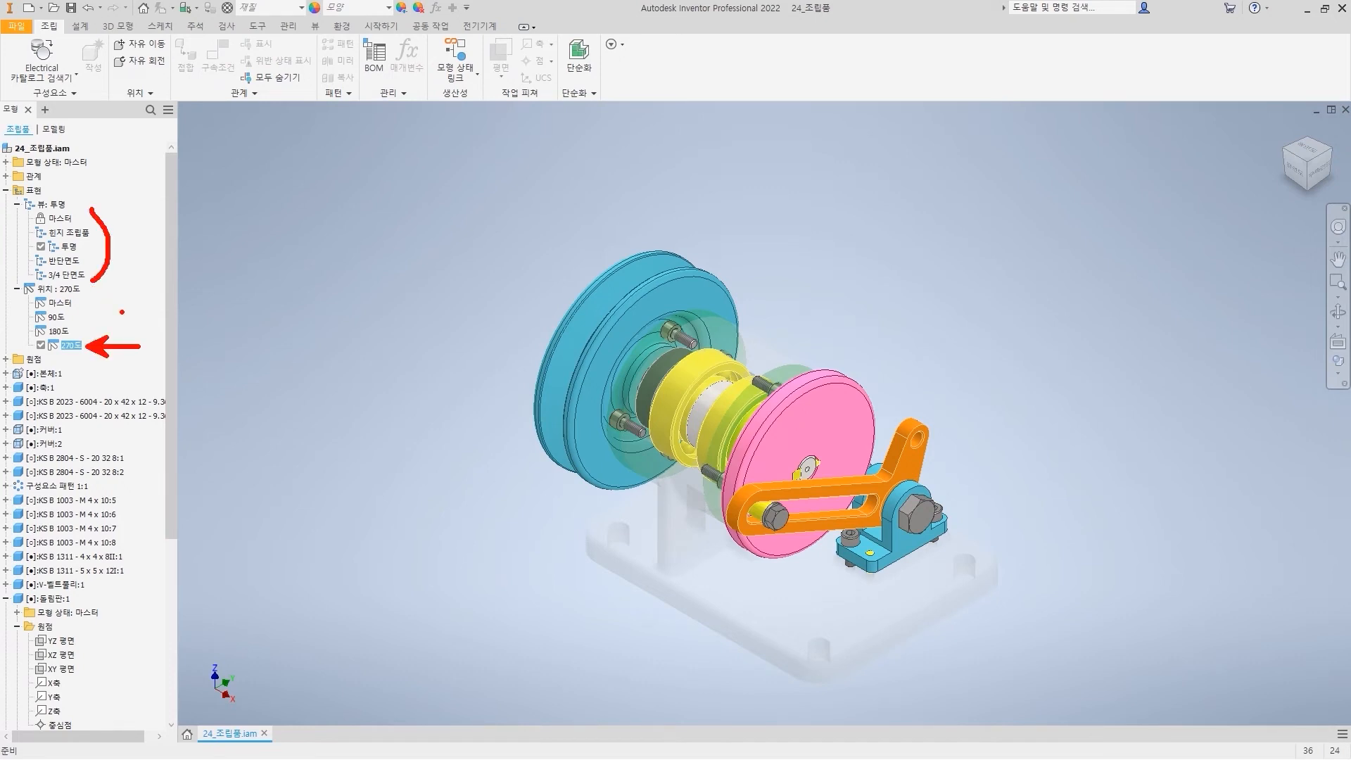
key("Escape")
double_click(60, 305)
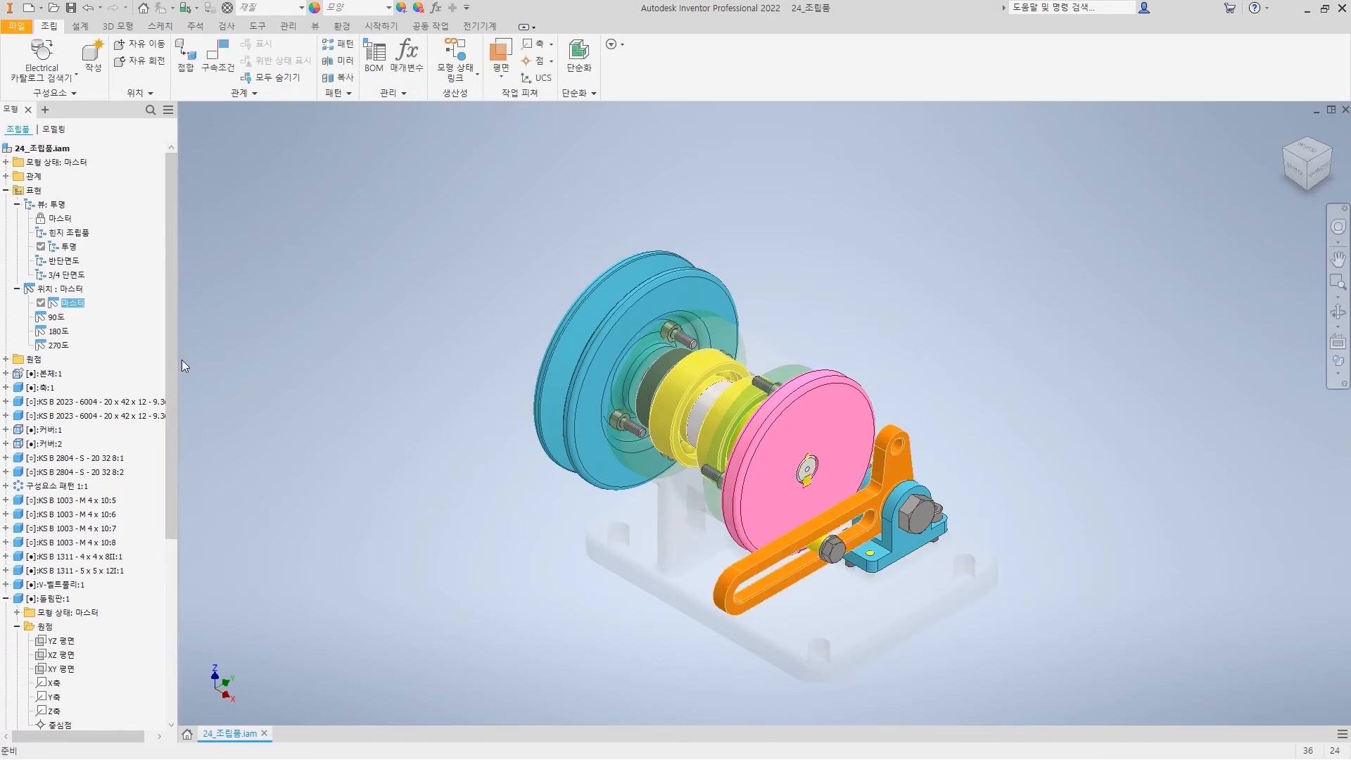
- Activate the 마스터 view and cycle through the 90도, 180도 and 270도 positions back to the 마스터 position
double_click(71, 219)
double_click(56, 317)
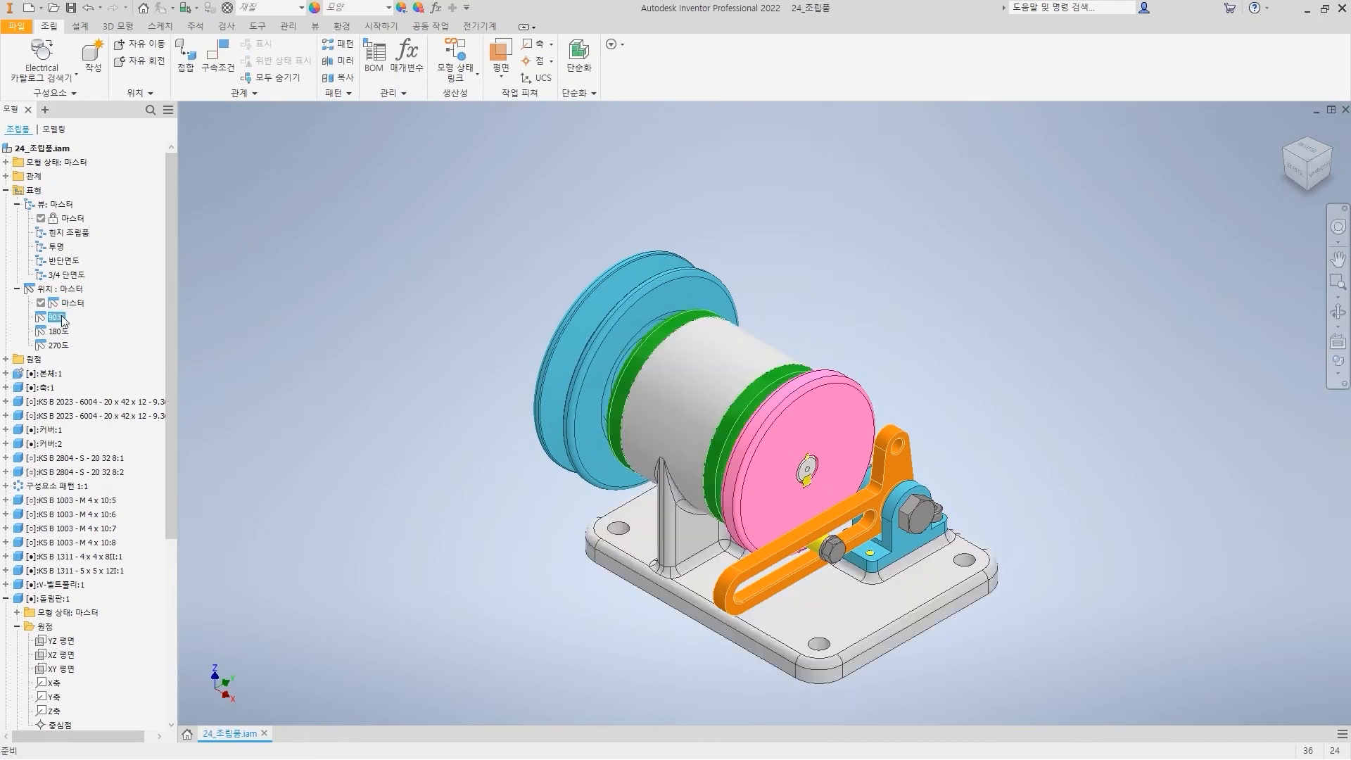
double_click(59, 331)
left_click(59, 345)
double_click(60, 345)
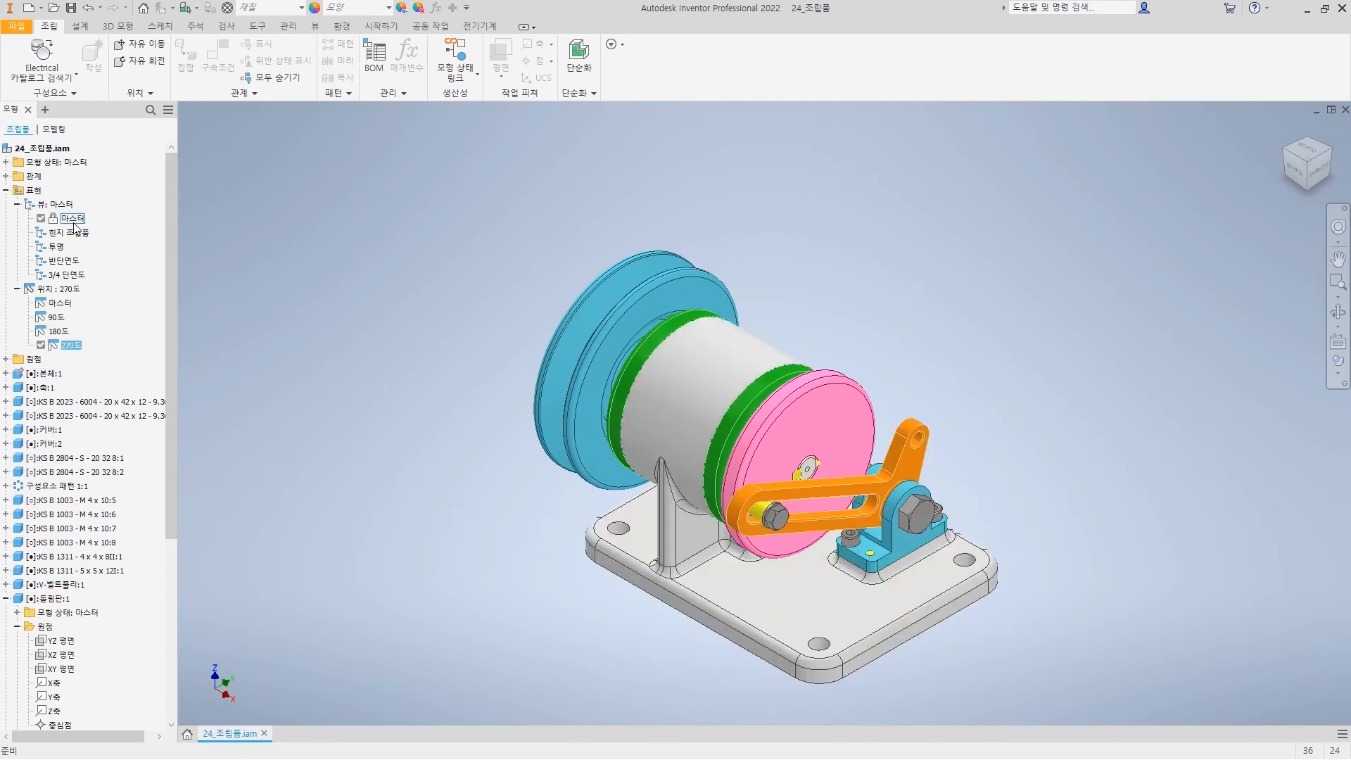
double_click(68, 303)
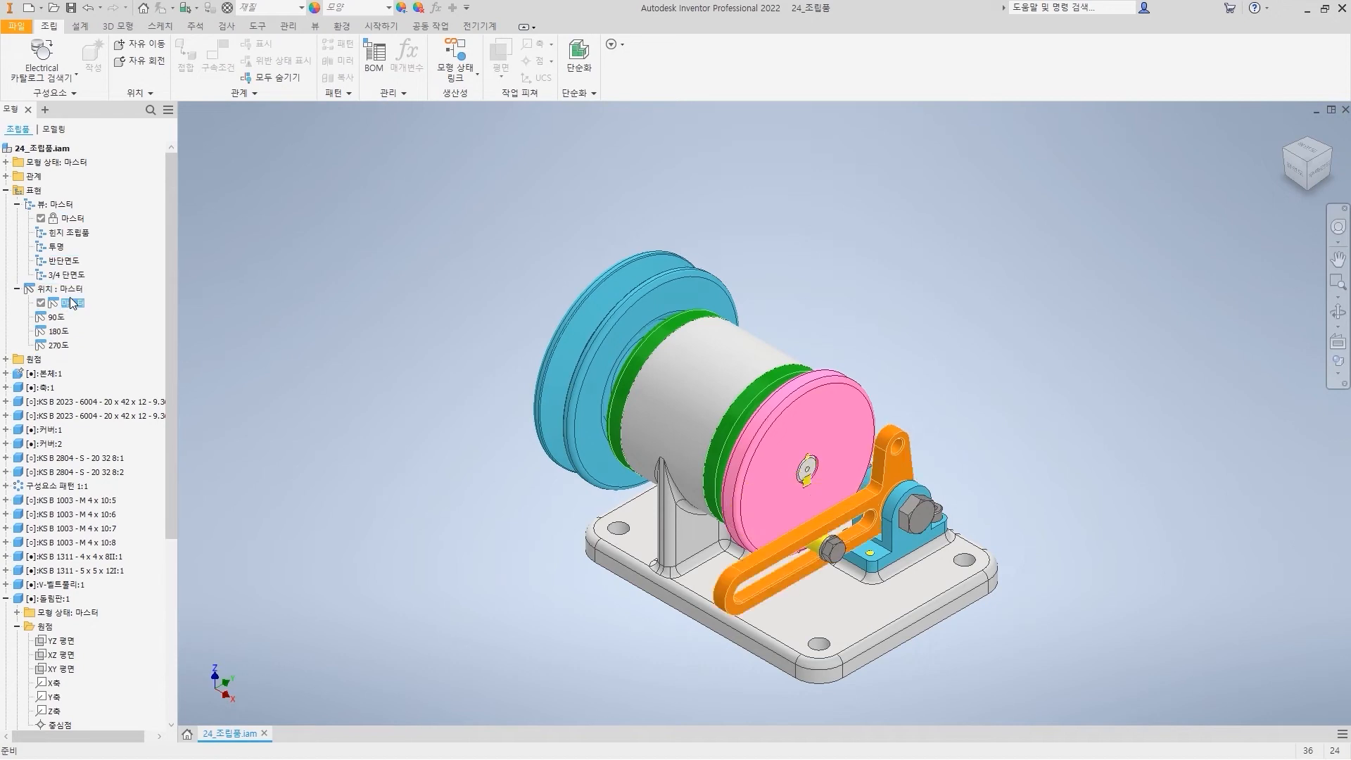
- Activate the 반단면도 view and check the 90도, 180도 and 270도 positions, ending on the 마스터 position
double_click(65, 261)
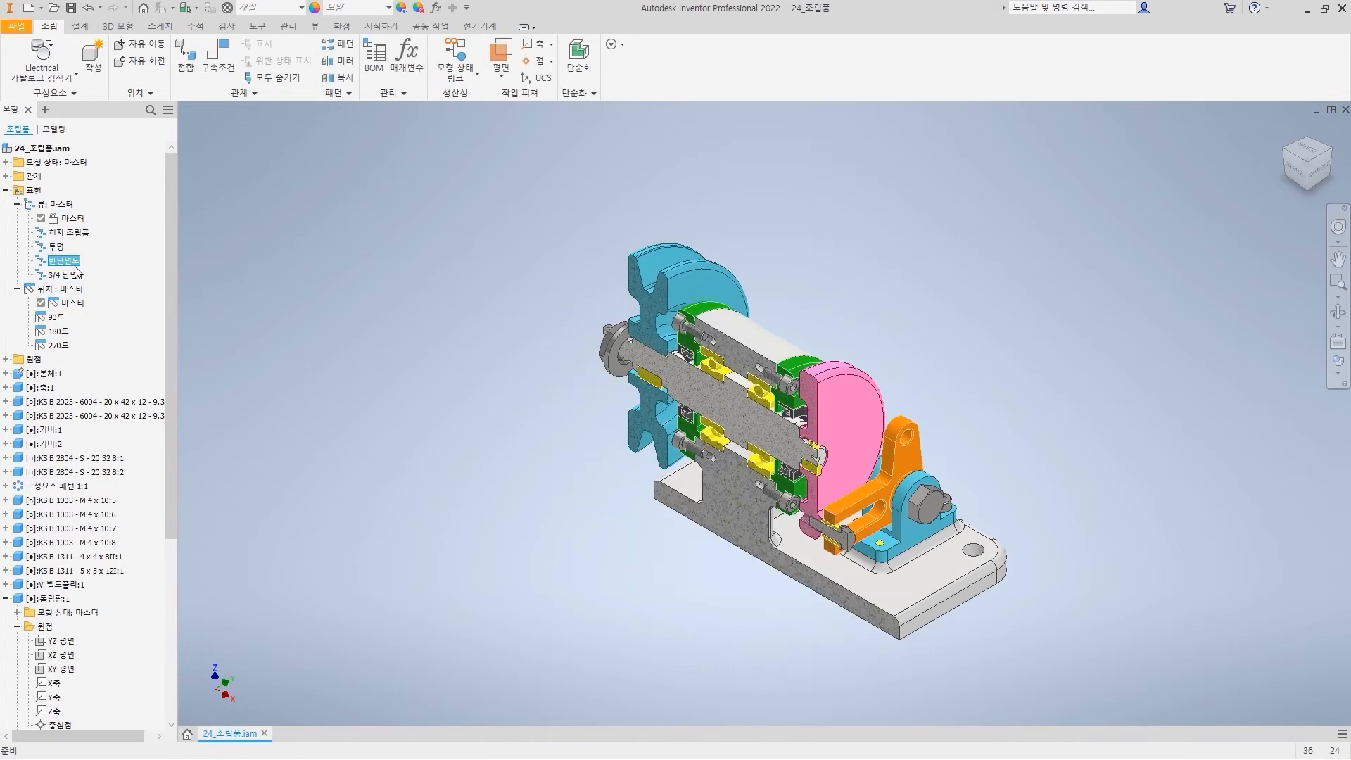
double_click(59, 318)
double_click(56, 331)
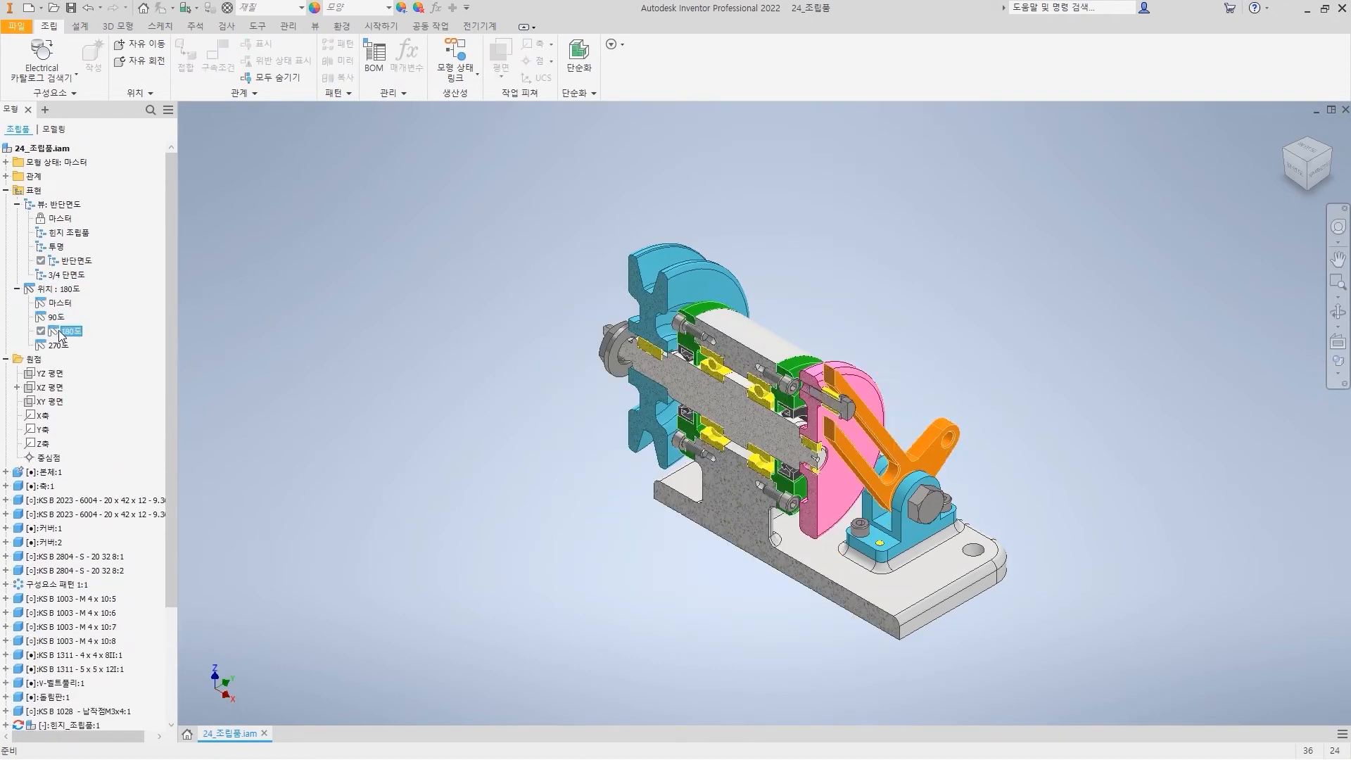
double_click(60, 346)
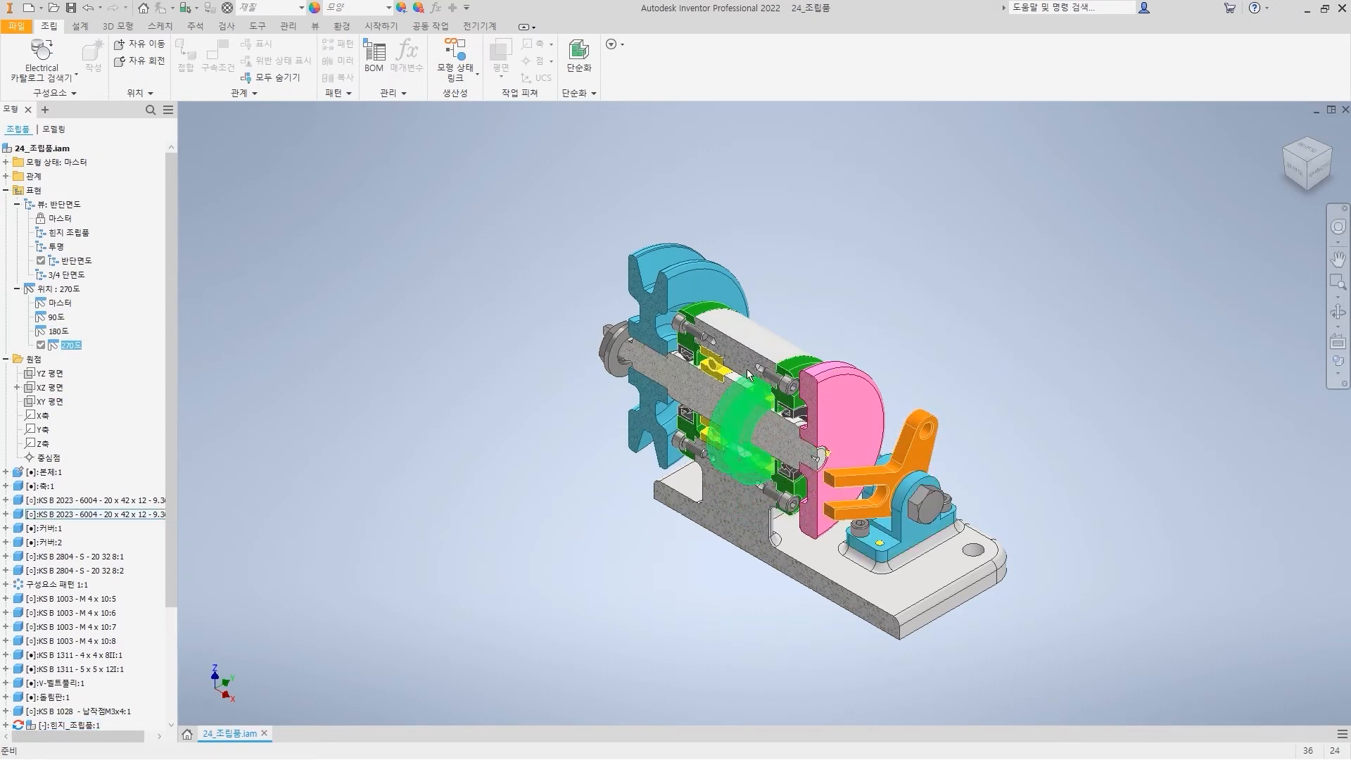
double_click(62, 304)
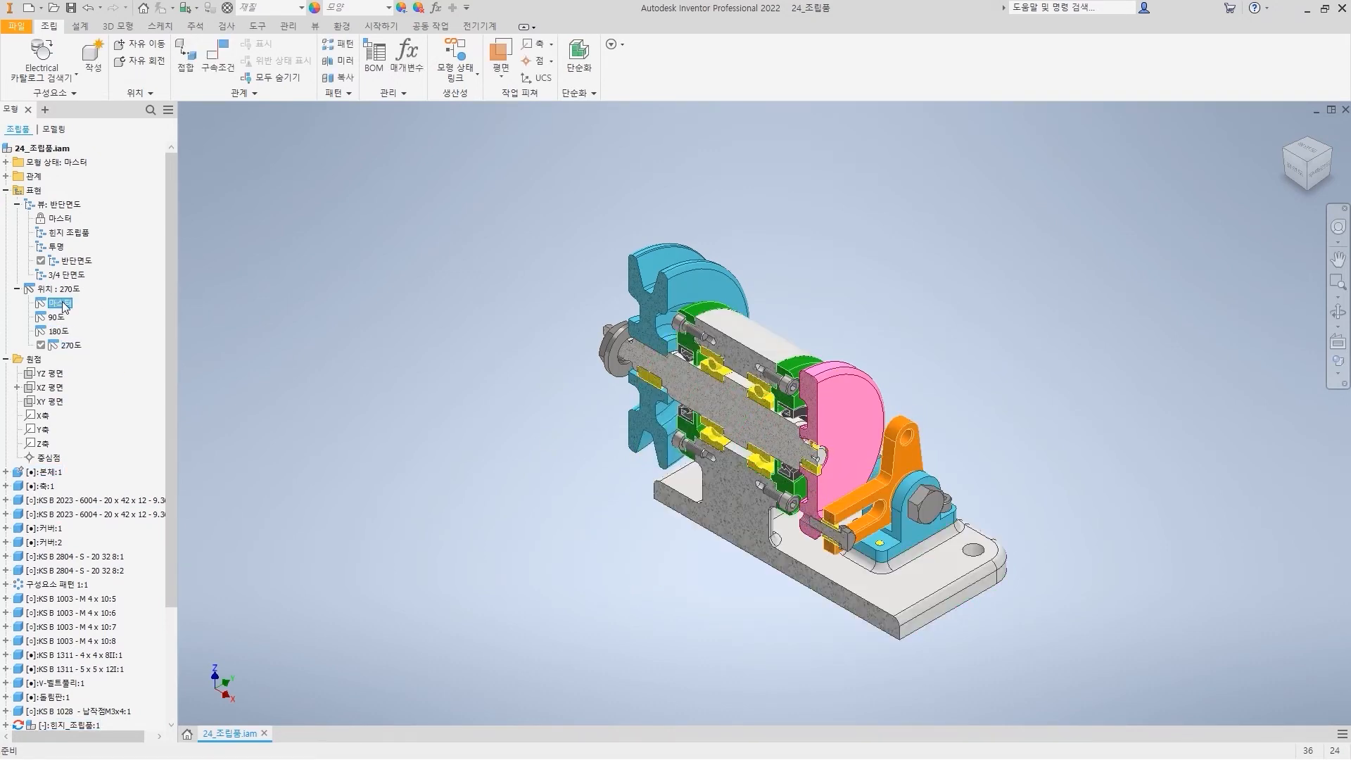
- Reactivate the 투명 view representation with the 마스터 position active
double_click(56, 246)
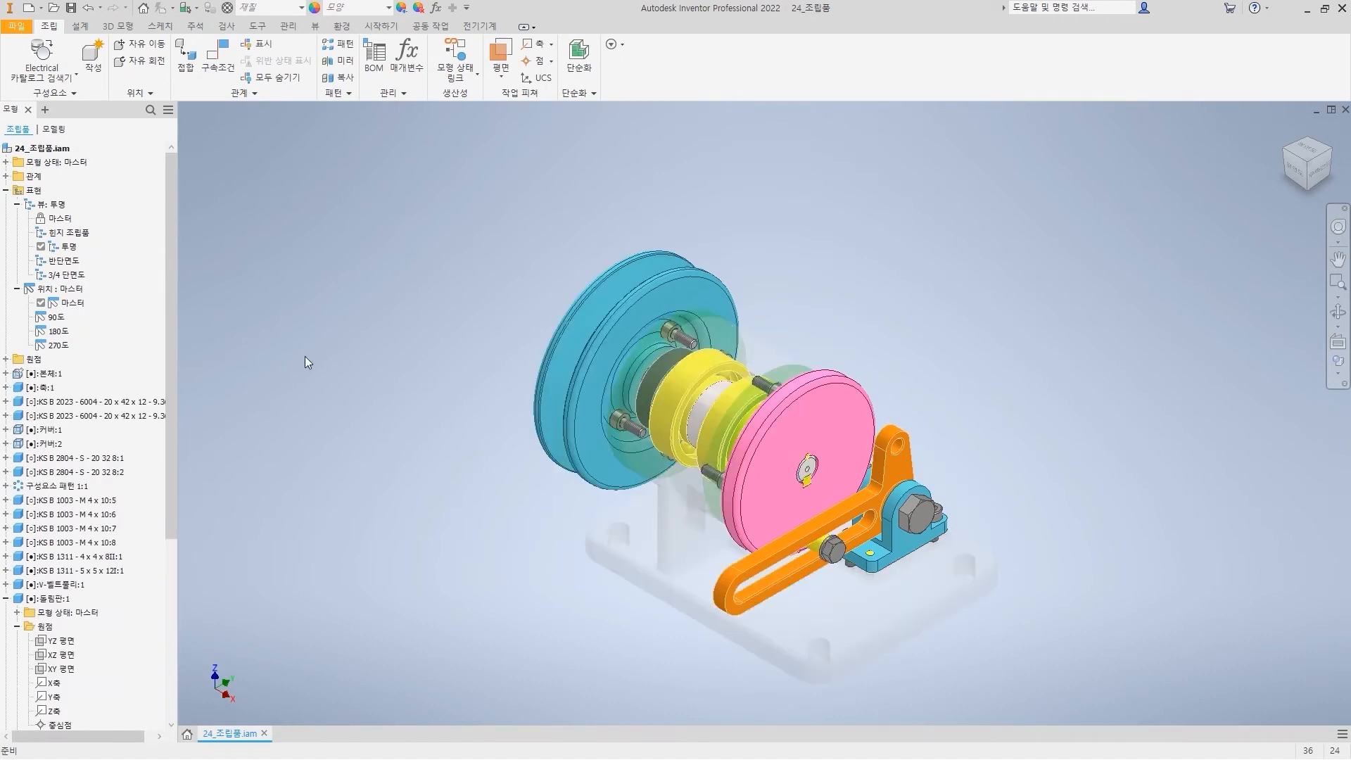
left_click_drag(101, 291, 88, 347)
mouse_move(96, 219)
left_mouse_down()
mouse_move(106, 252)
mouse_move(93, 264)
left_mouse_up()
left_click_drag(191, 322, 114, 324)
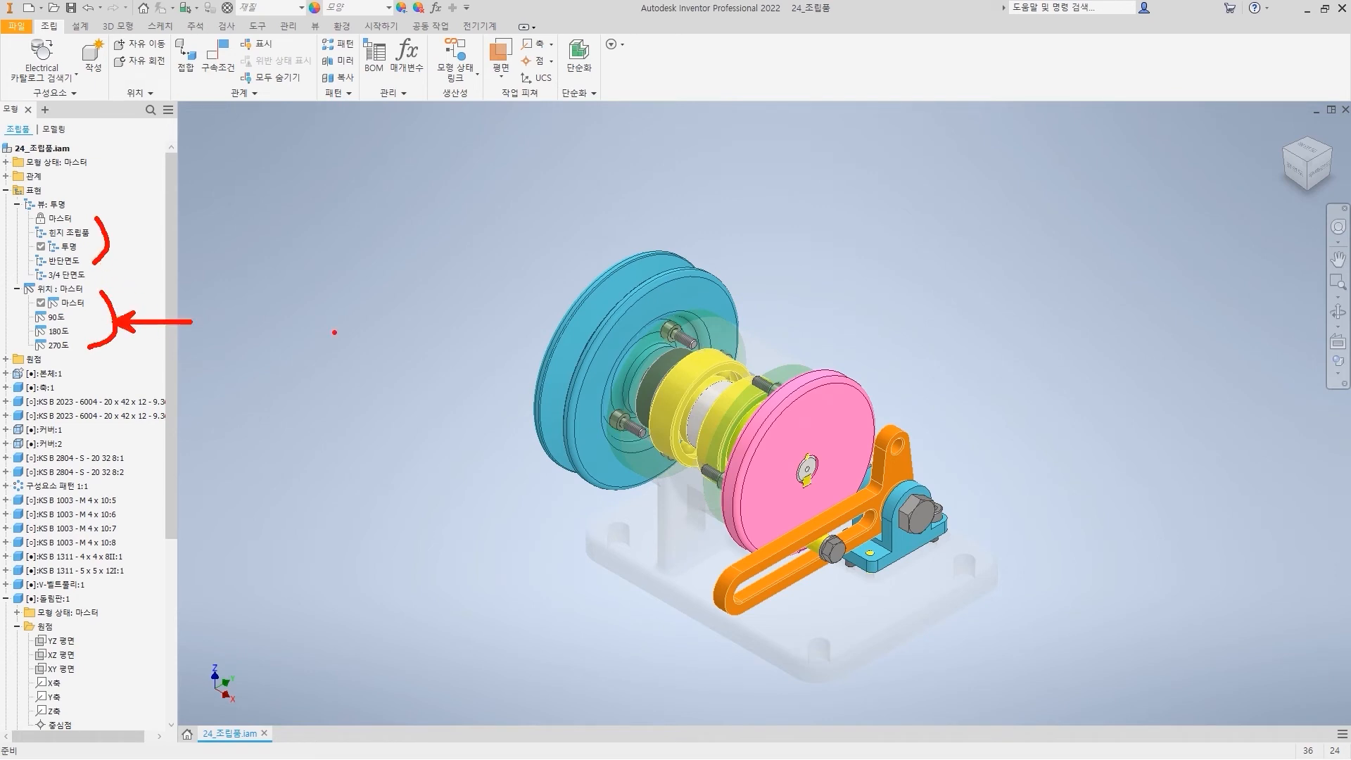
key("Escape")
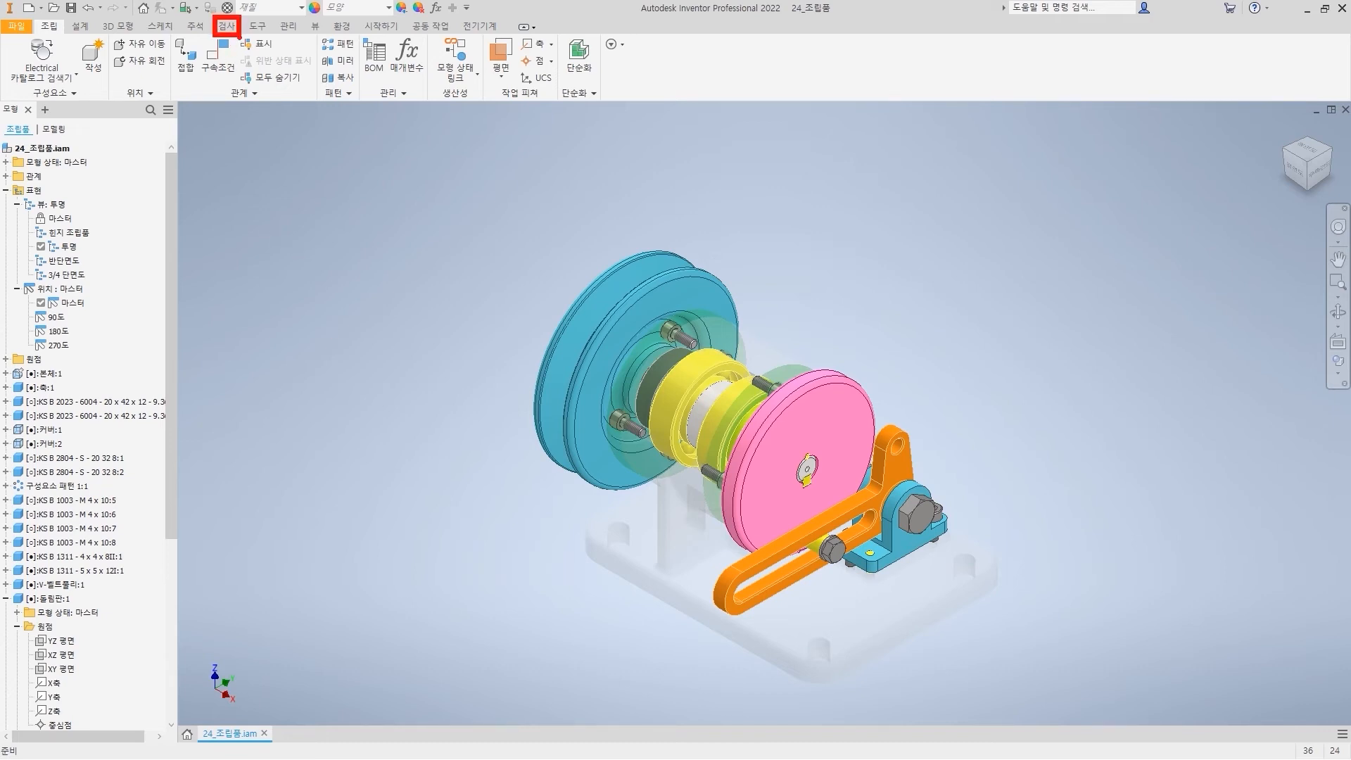
- Analyze interference between 돌림판:1 as set 1 and the shaft 축:1 as set 2, then dismiss the result
left_click(226, 26)
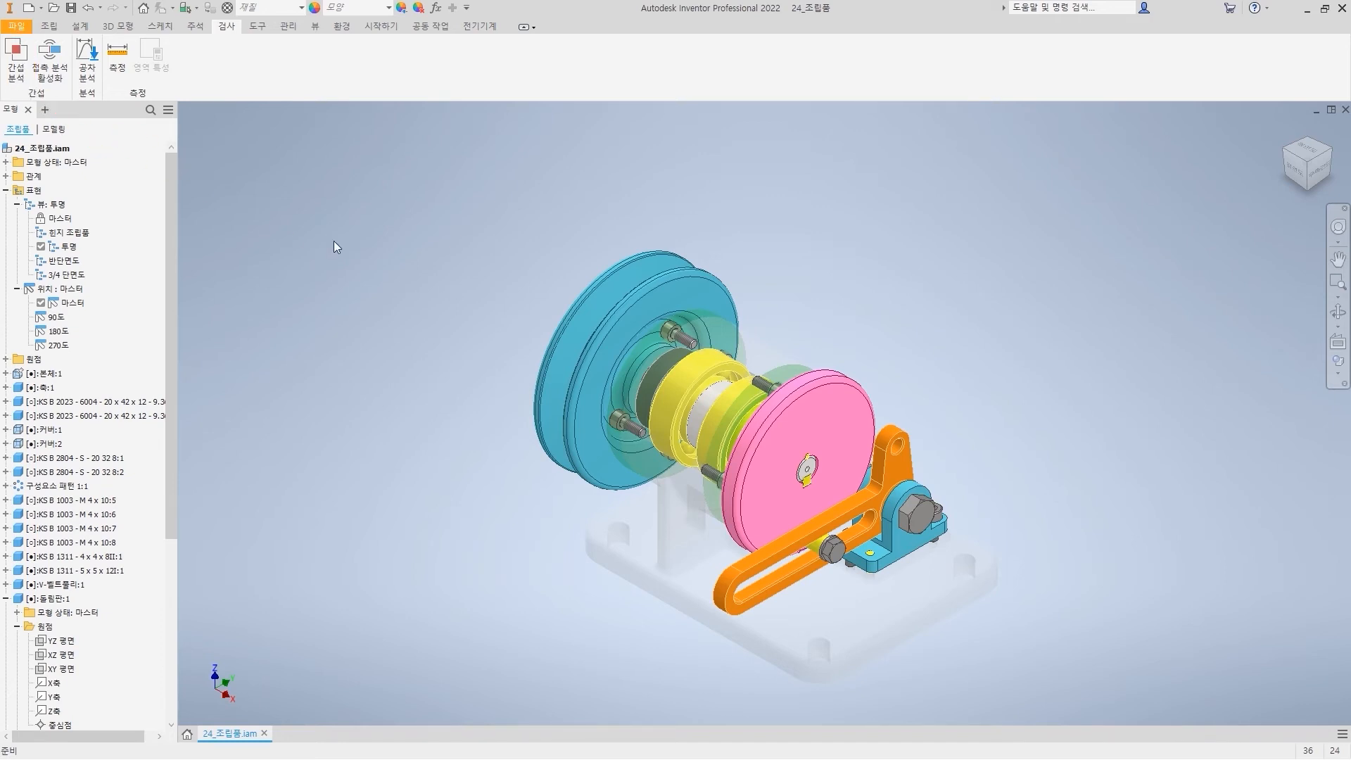
left_click(16, 60)
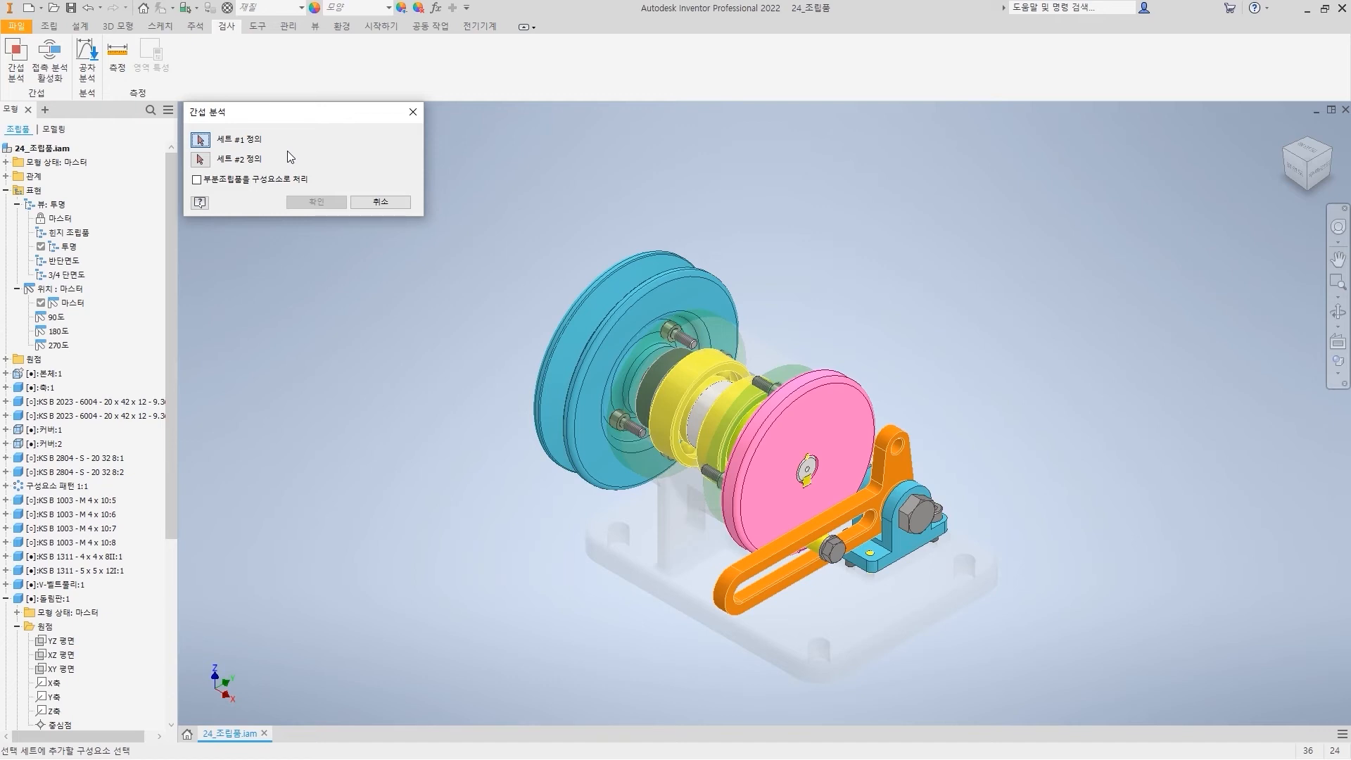
left_click(817, 416)
left_click(818, 416)
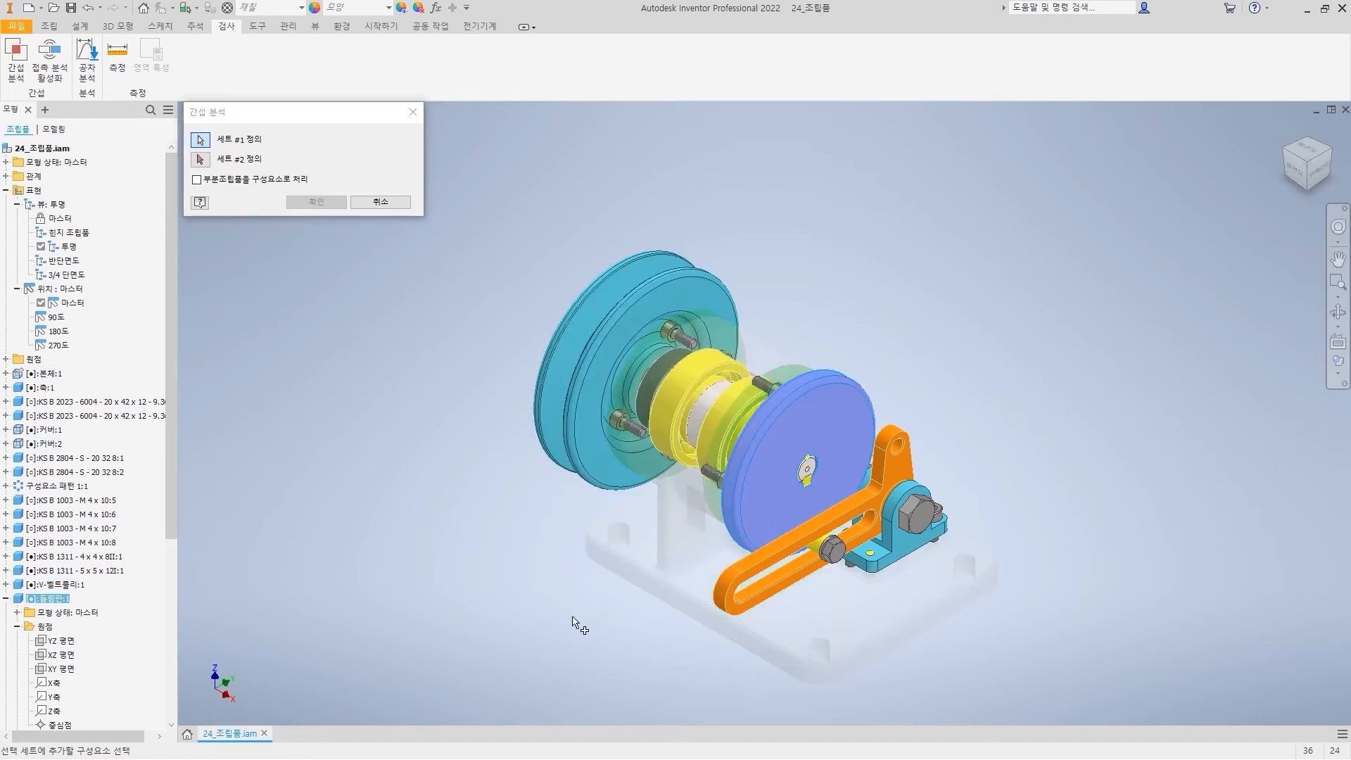
left_click(200, 160)
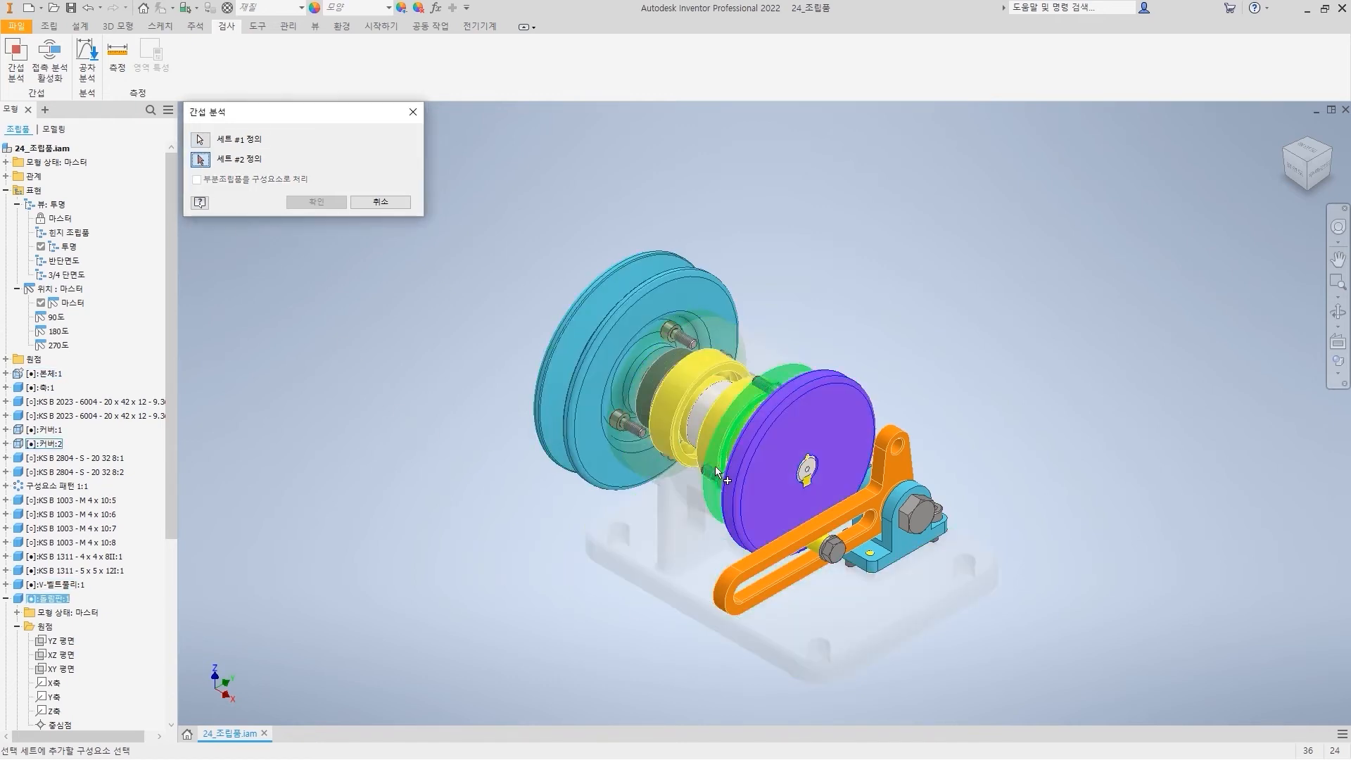
left_click(708, 412)
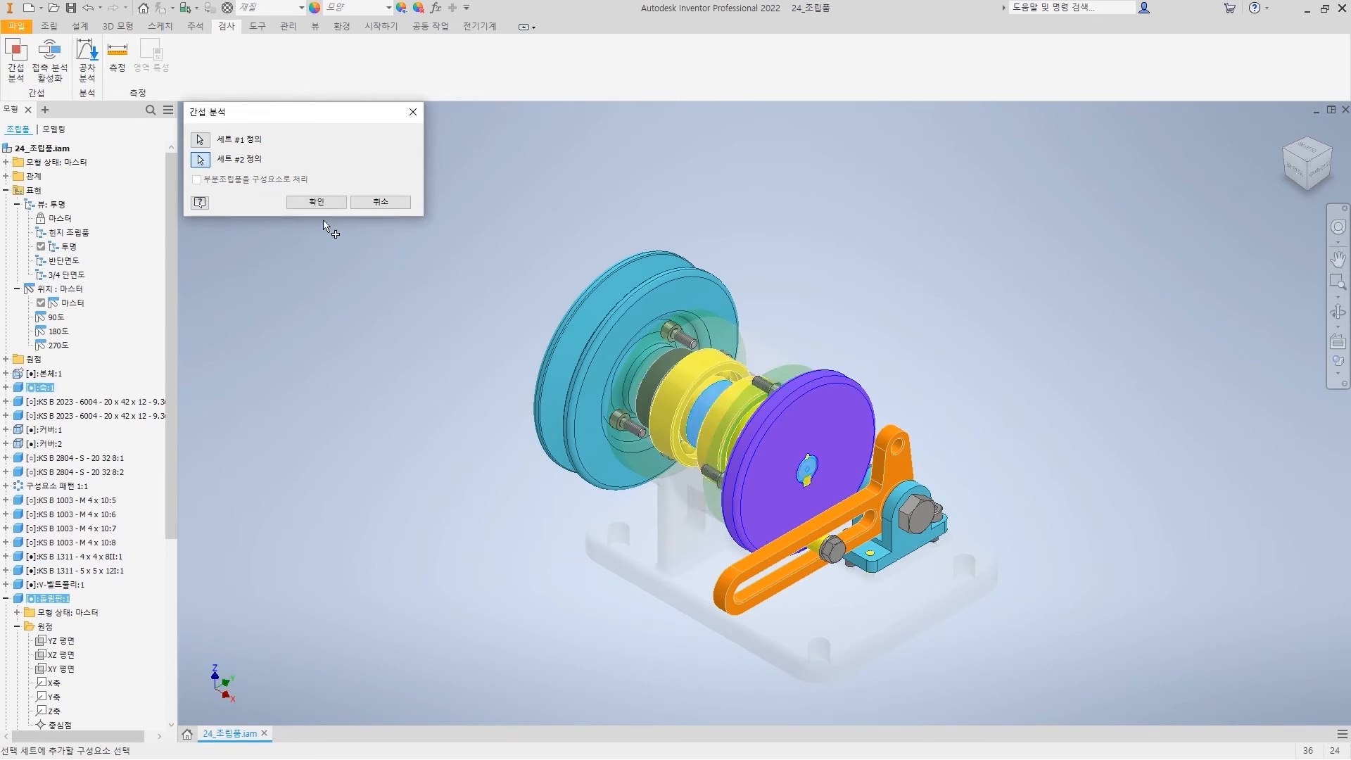
left_click(315, 202)
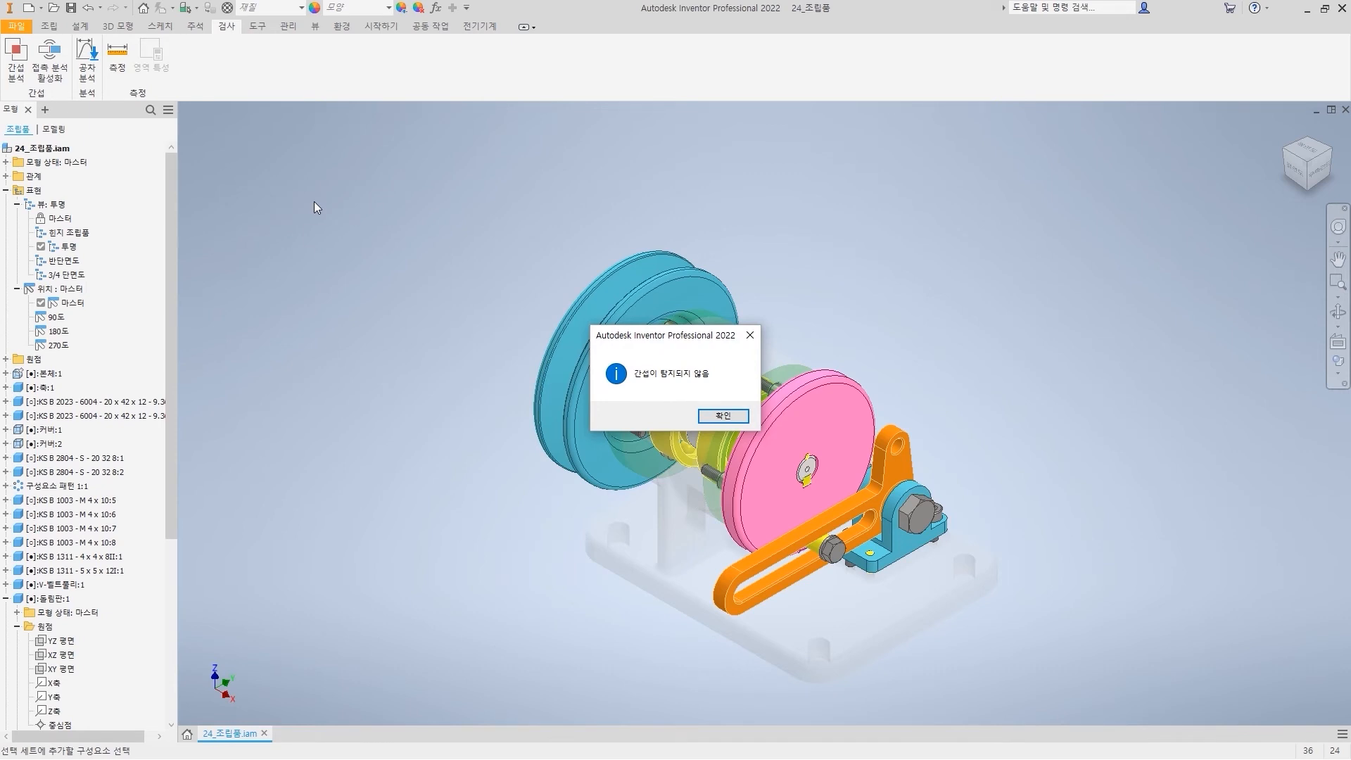
left_click(708, 420)
- Run an interference analysis on all components of the assembly and expand the result details to review the interference types
left_click_drag(1075, 697, 461, 181)
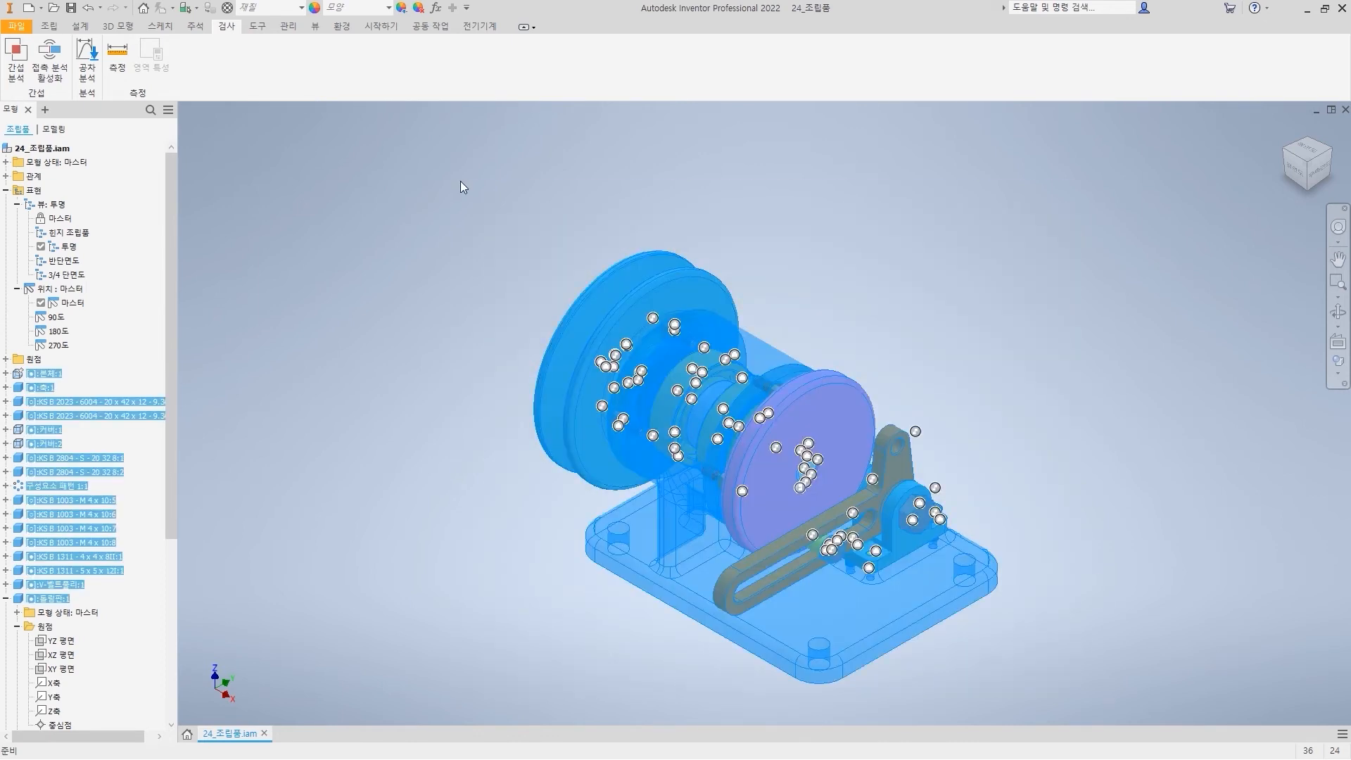
left_click(16, 70)
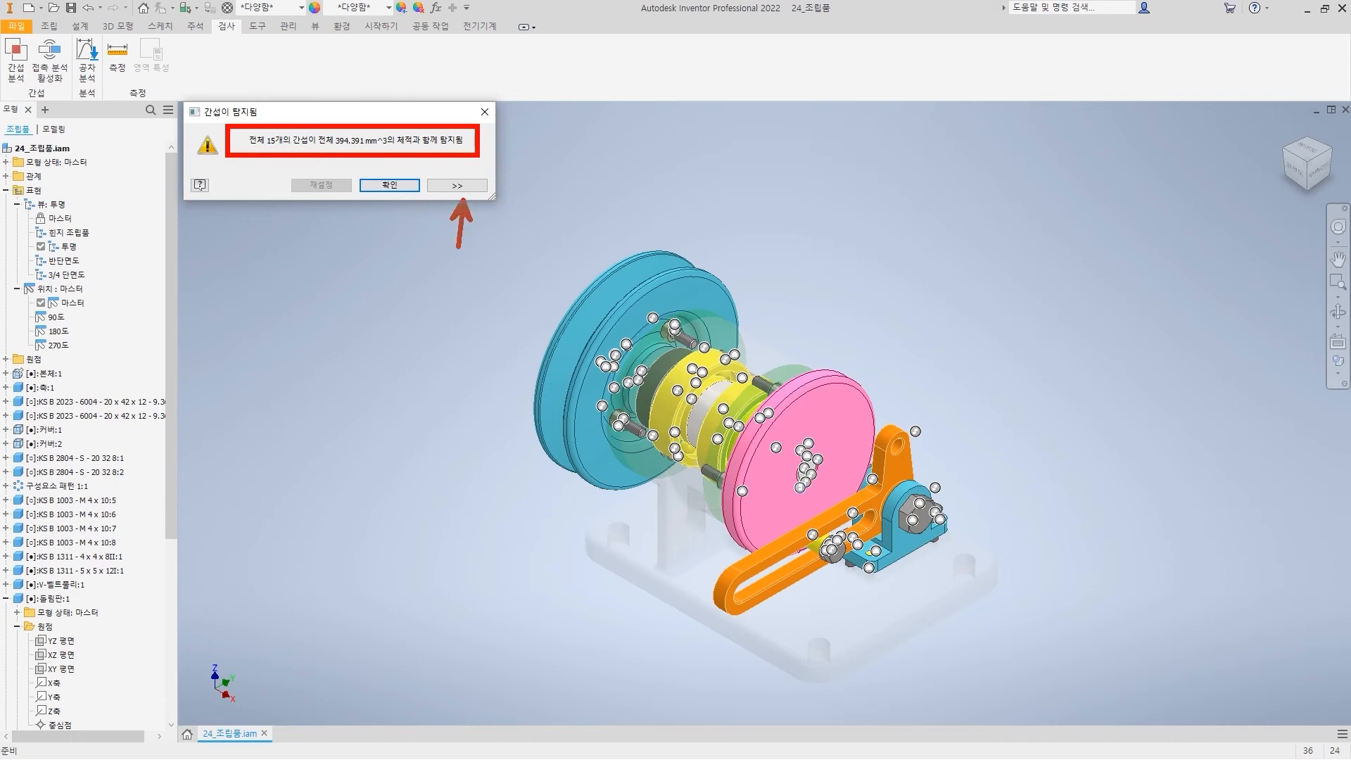
left_click(457, 185)
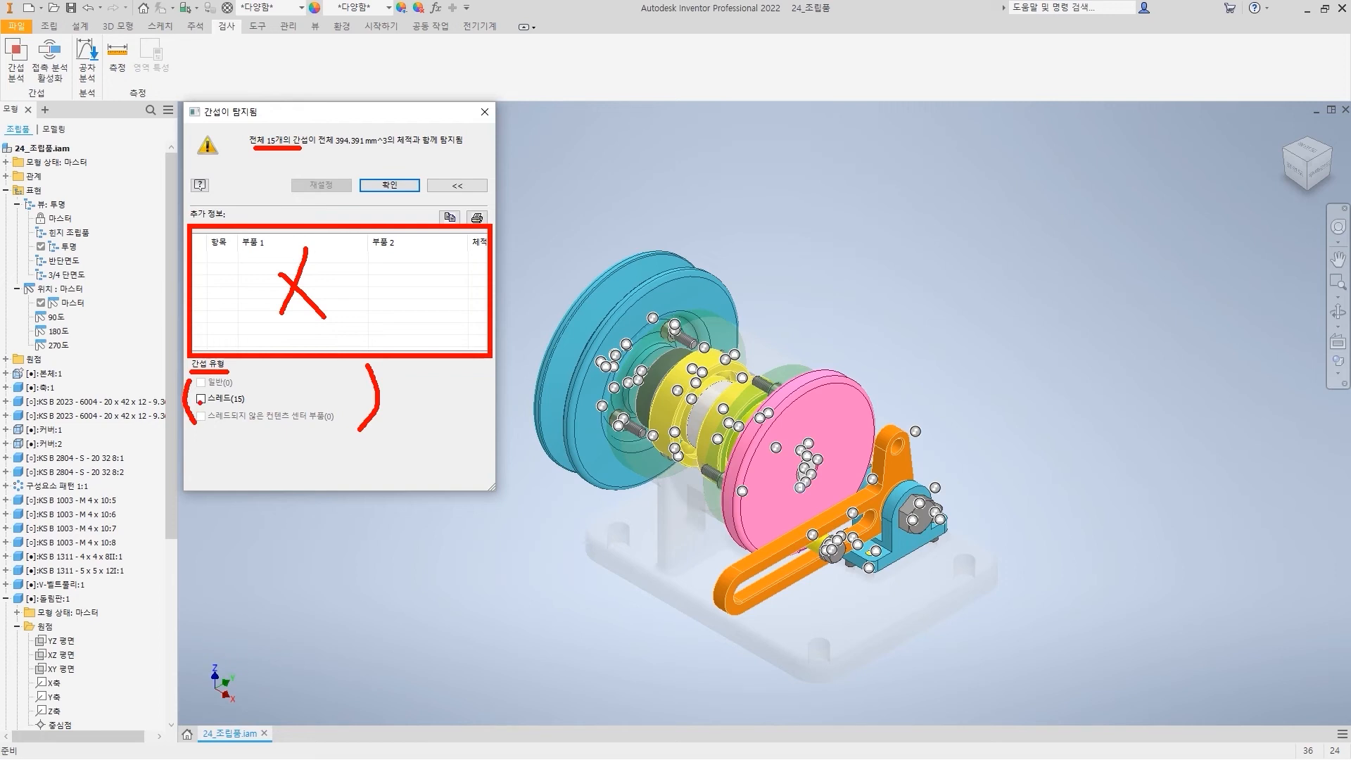
left_click_drag(195, 399, 214, 388)
key("Escape")
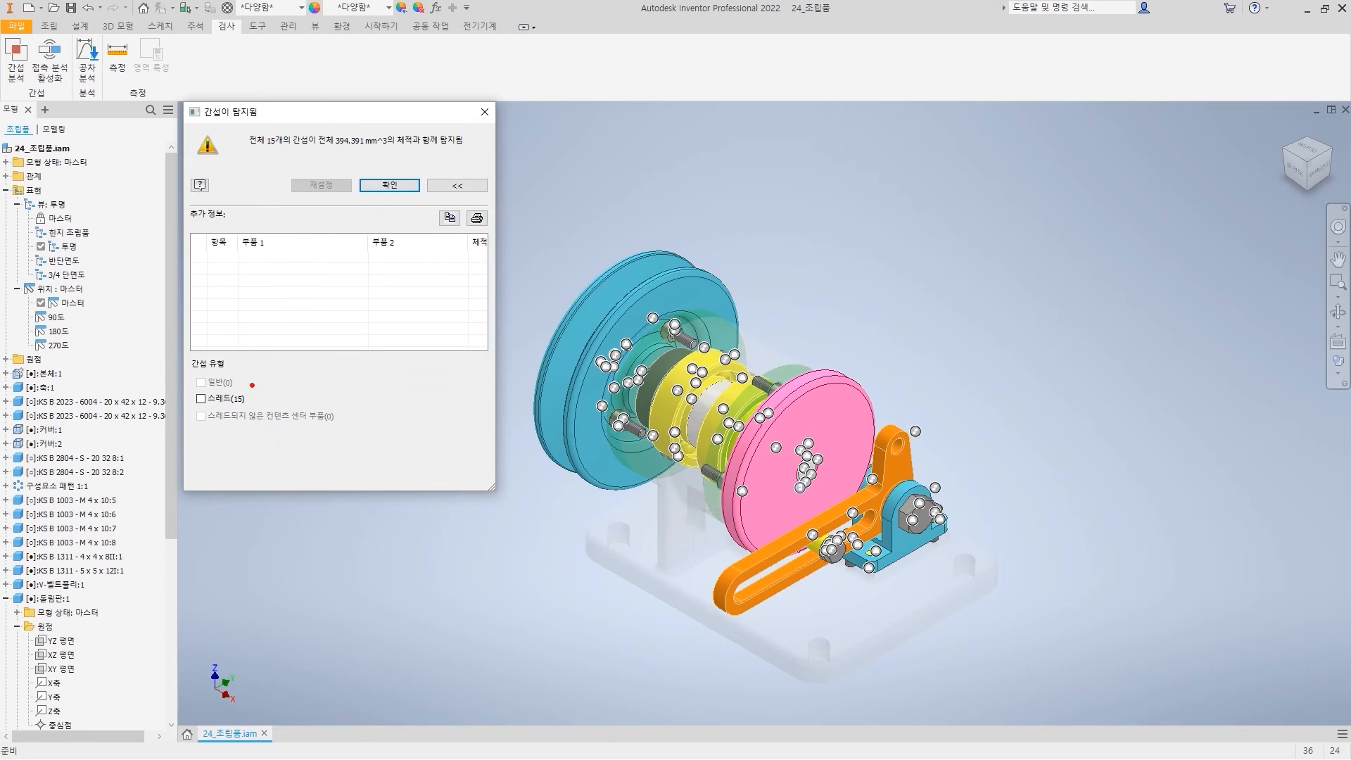
left_click_drag(238, 382, 270, 382)
left_click_drag(250, 400, 285, 400)
left_click_drag(336, 416, 382, 416)
key("Escape")
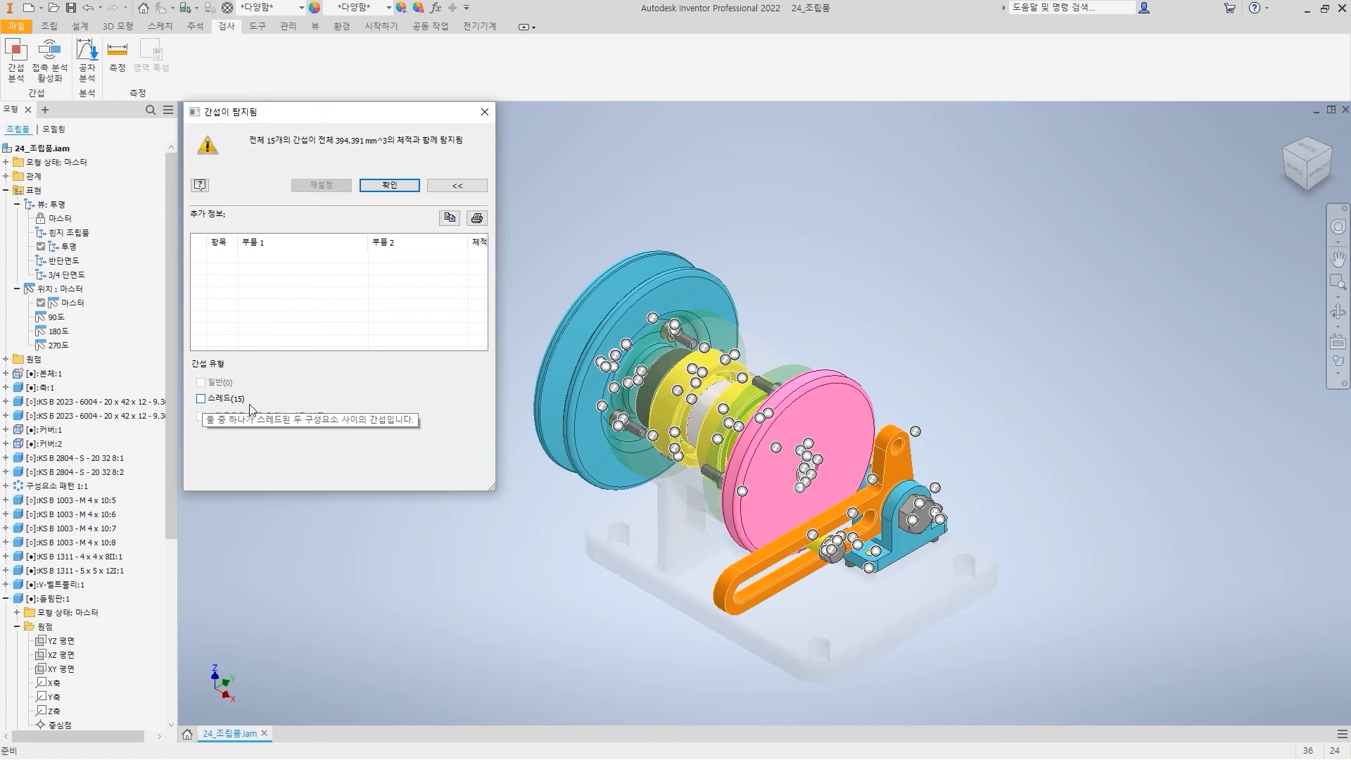
- Include the 스레드 and 일치하는 스레드 interference types in the detailed results list
left_click(201, 399)
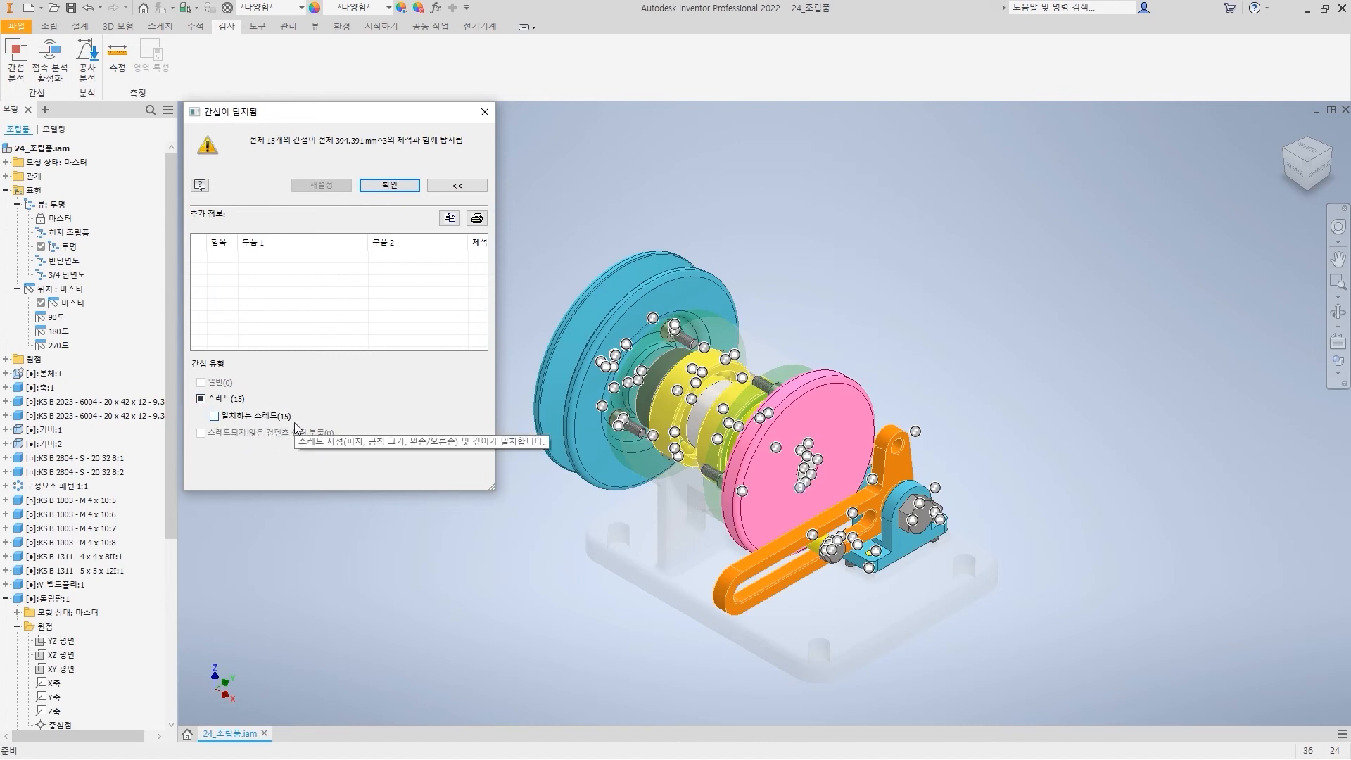
left_click(215, 416)
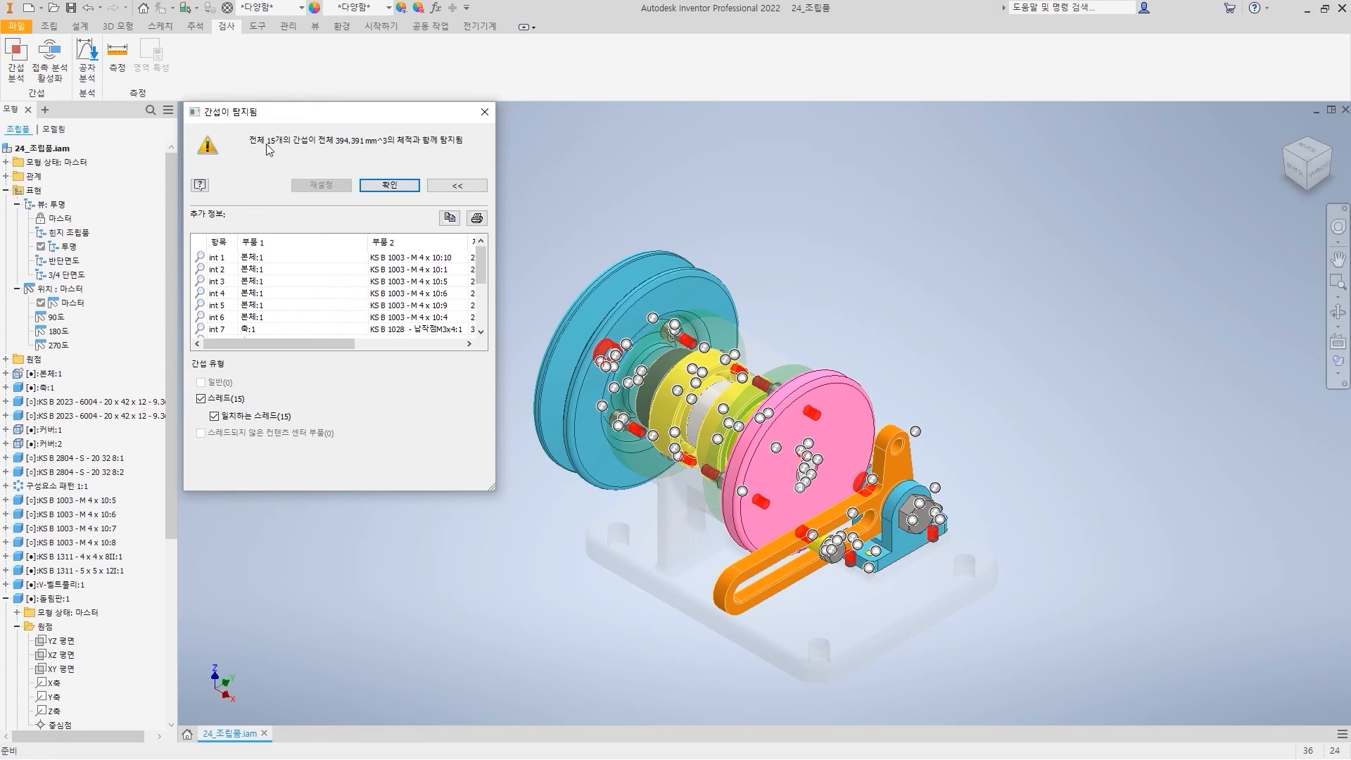
left_click_drag(335, 249, 356, 339)
- Exclude the thread interference types again, close the interference results and clear the component selection
left_click(215, 416)
left_click(201, 398)
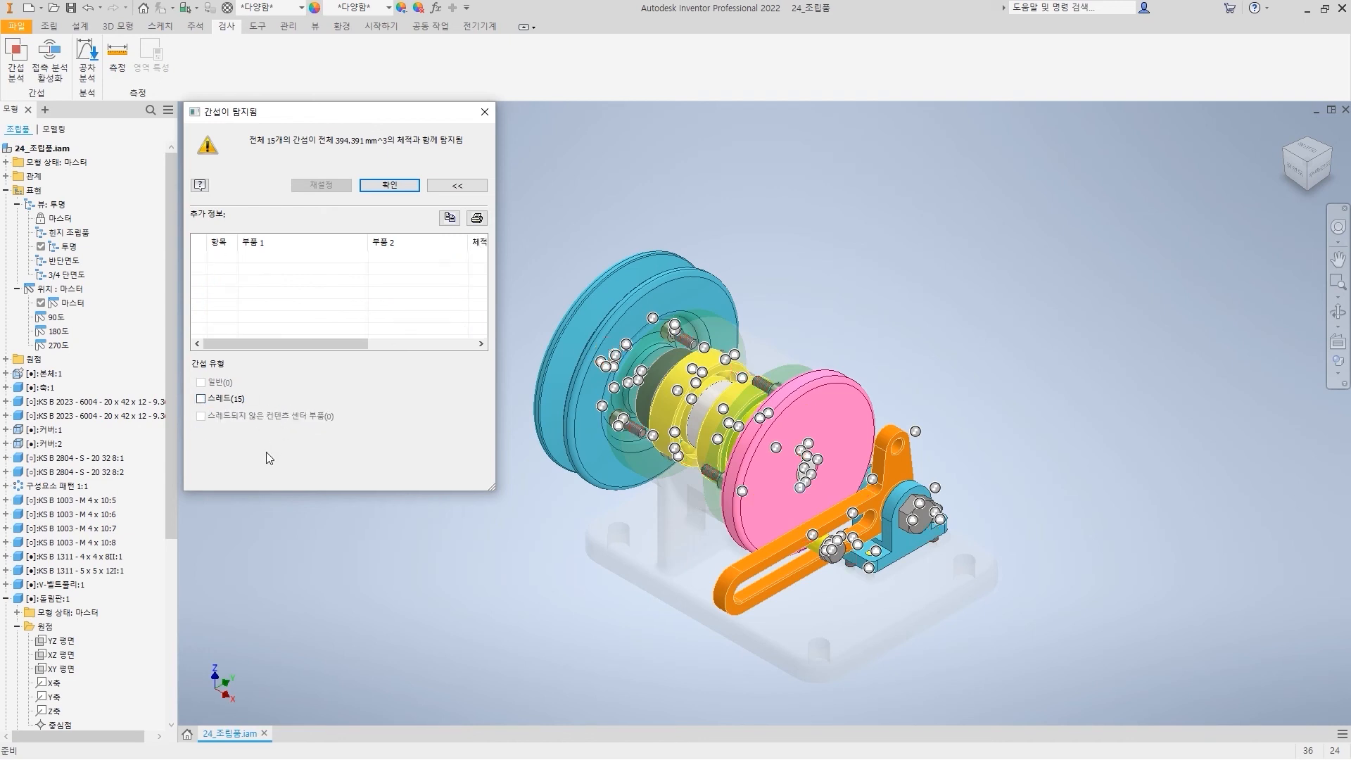
left_click(398, 187)
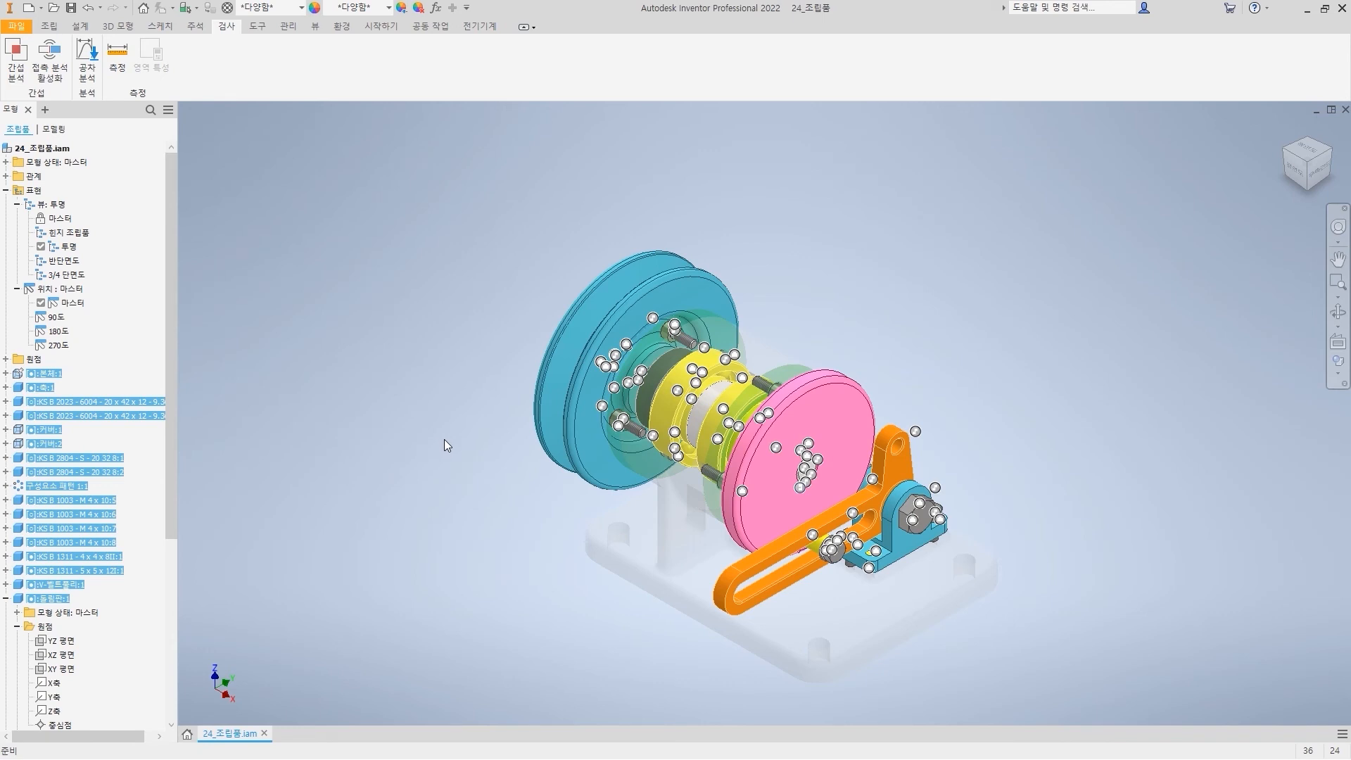
left_click(445, 440)
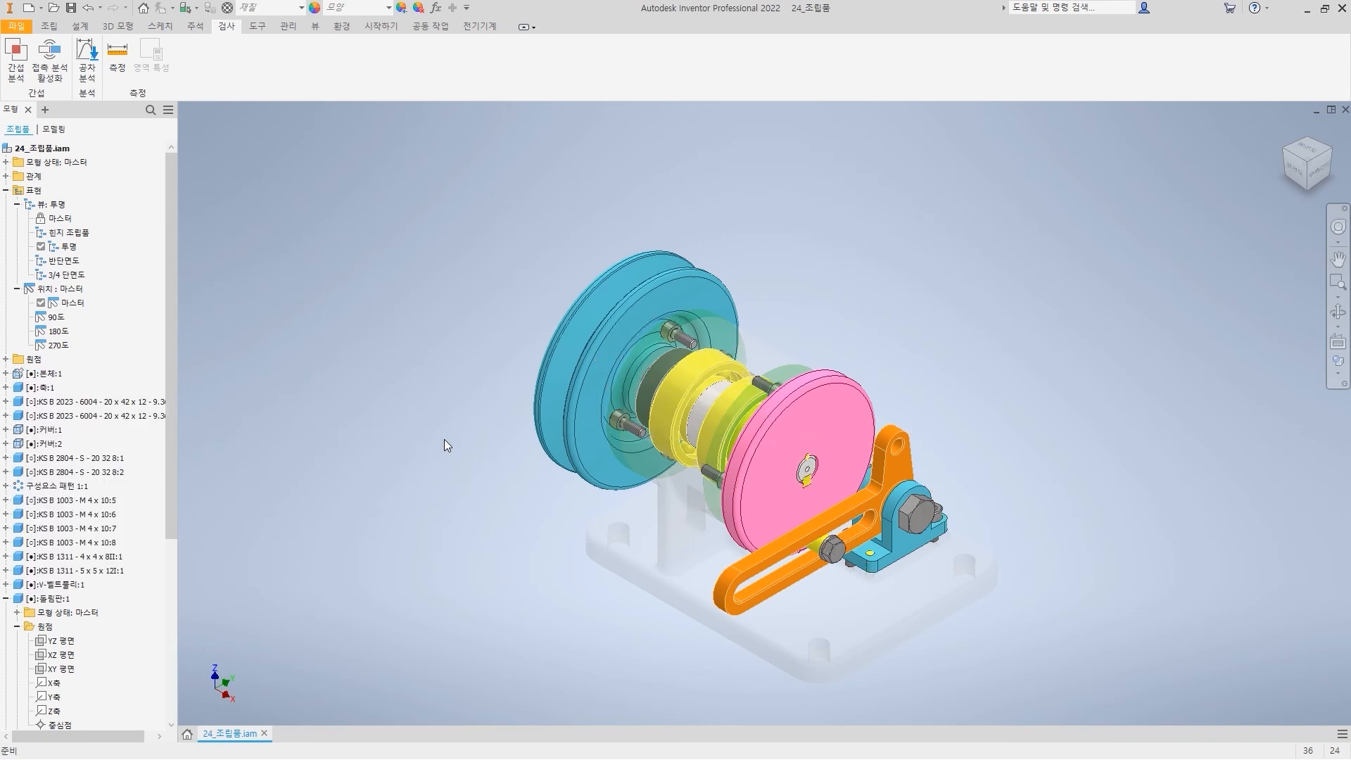
- Edit the 삽입:1 constraint of the first KS B 2023 - 6004 bearing, switching its solution to aligned
left_click(91, 401)
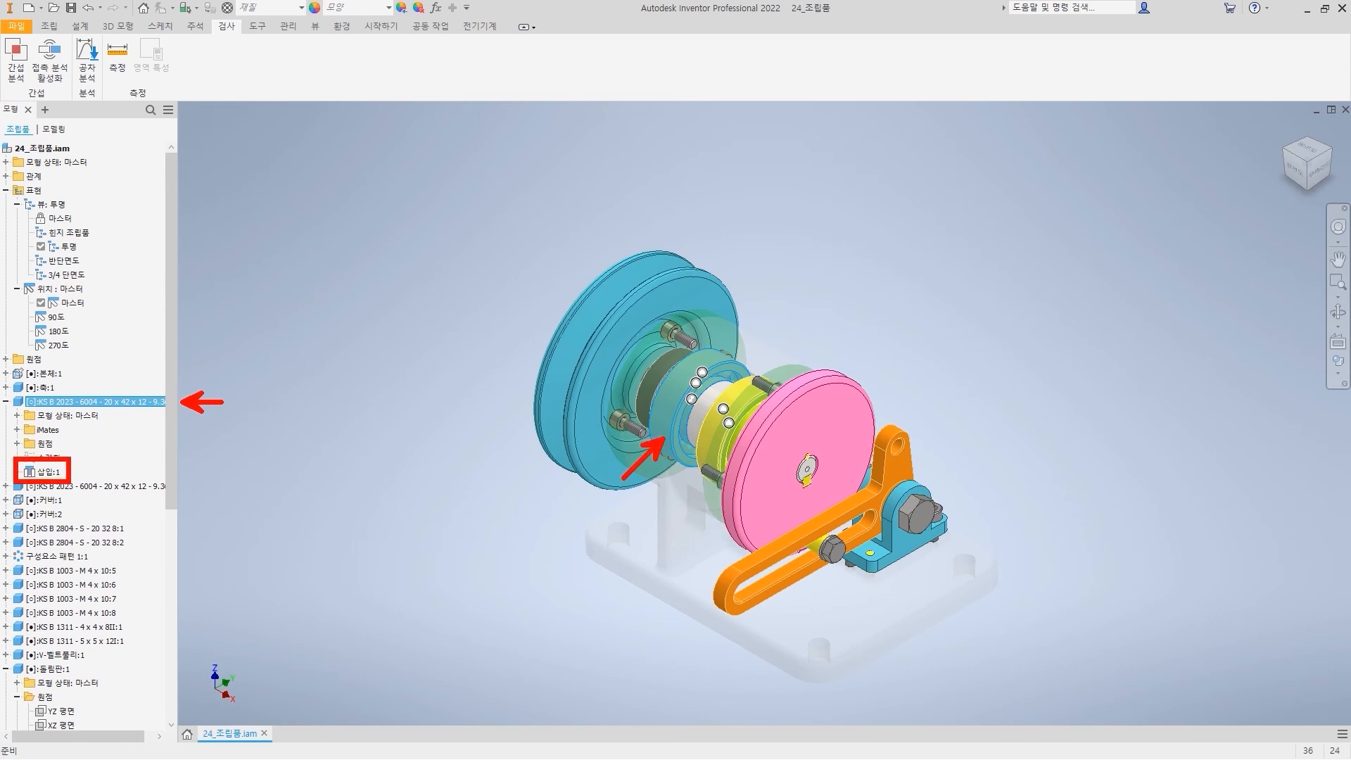
right_click(47, 472)
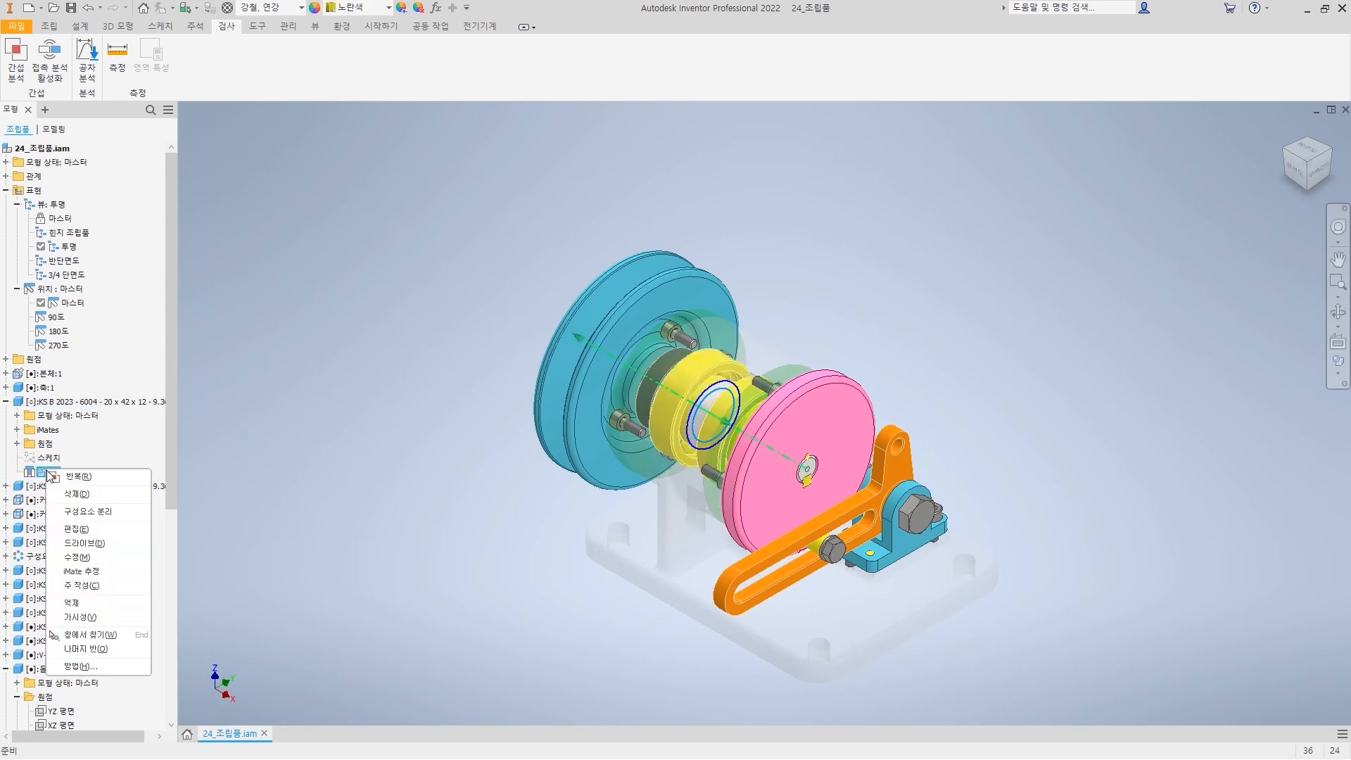
left_click(76, 528)
left_click(425, 205)
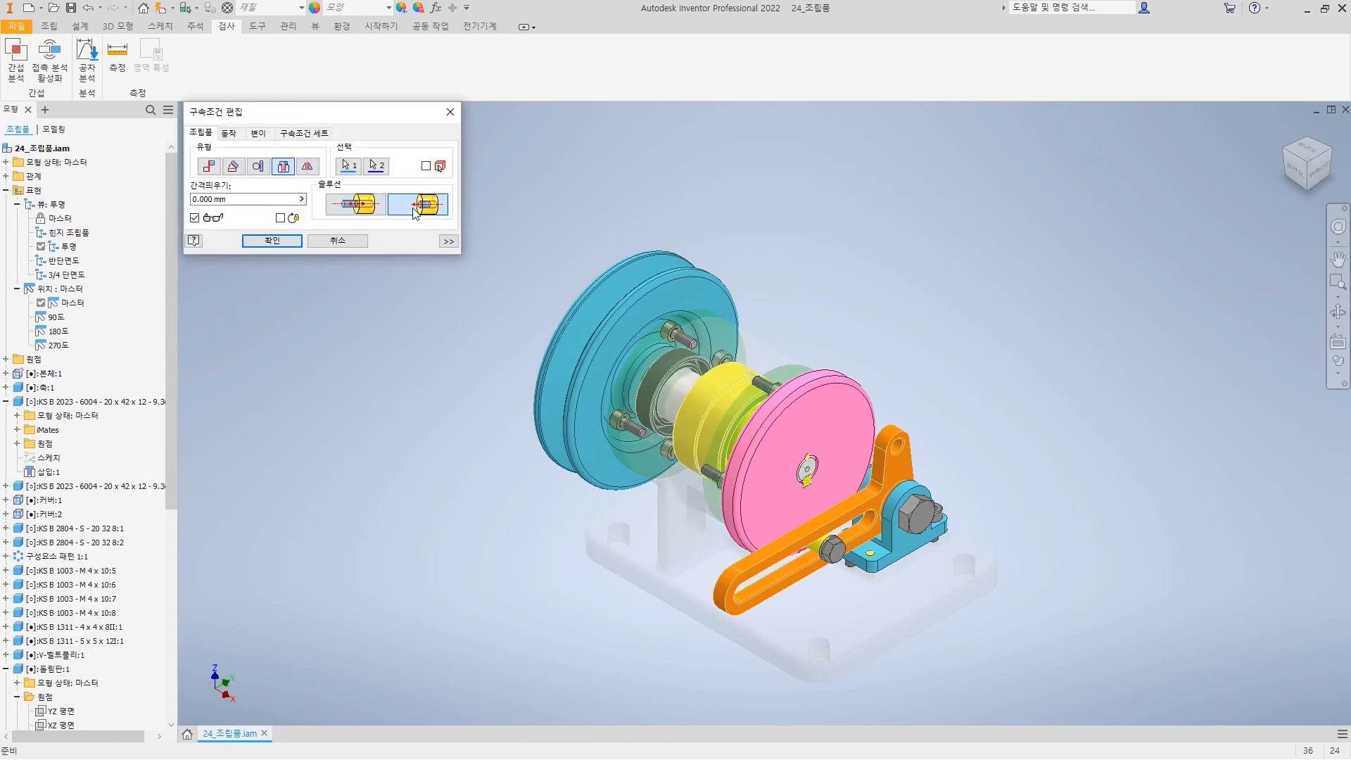
left_click(297, 240)
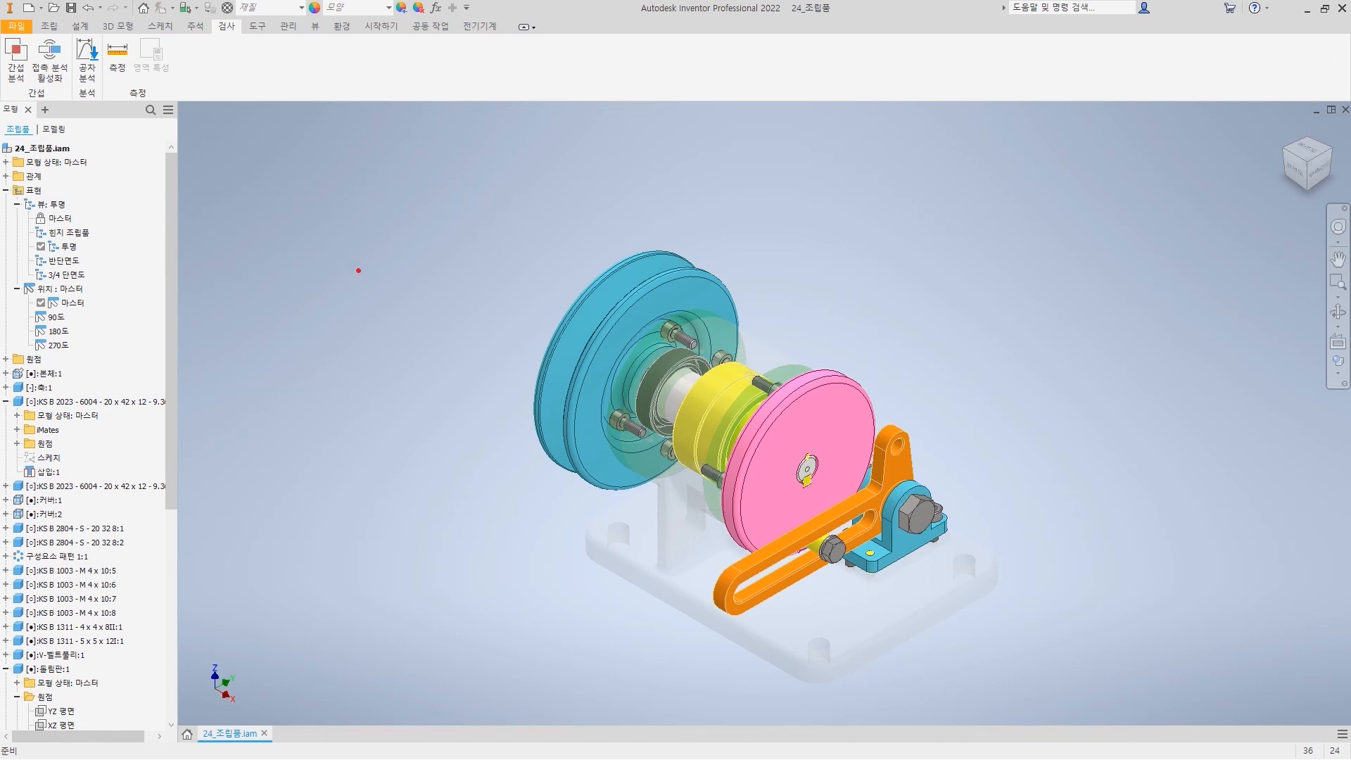
left_click_drag(690, 469, 664, 524)
mouse_move(578, 514)
left_mouse_down()
mouse_move(588, 525)
mouse_move(613, 508)
left_mouse_up()
- Run an interference analysis on all components of the assembly with the flipped bearing in place
left_click_drag(1058, 695, 441, 223)
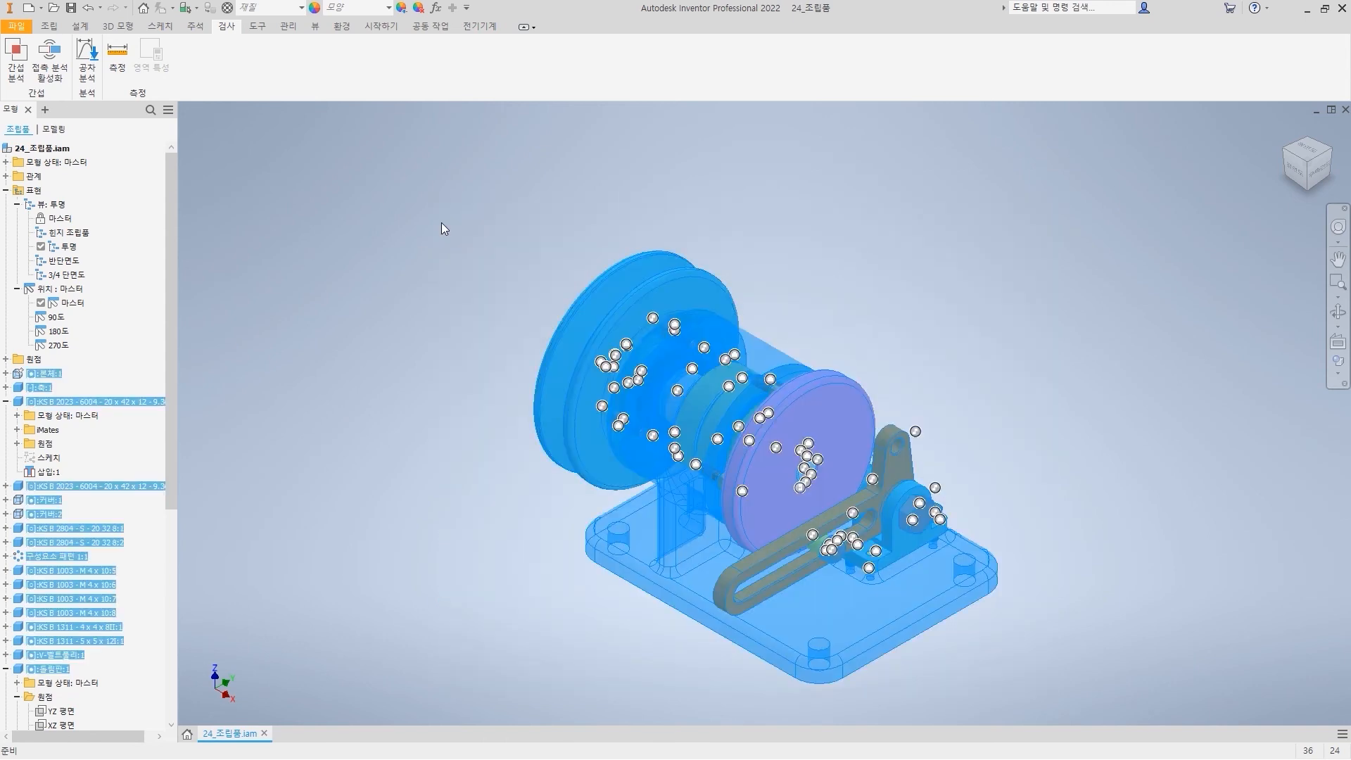
left_click(18, 65)
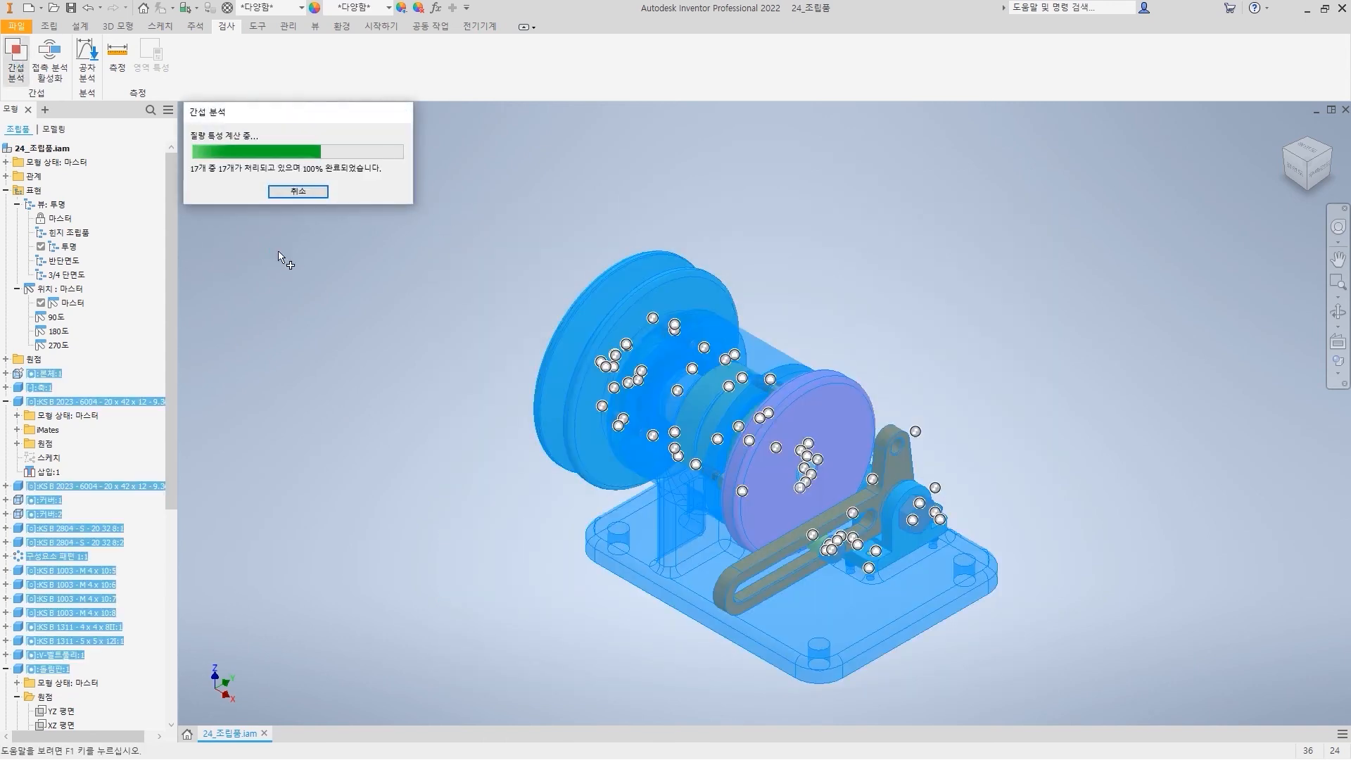
left_click_drag(264, 148, 316, 147)
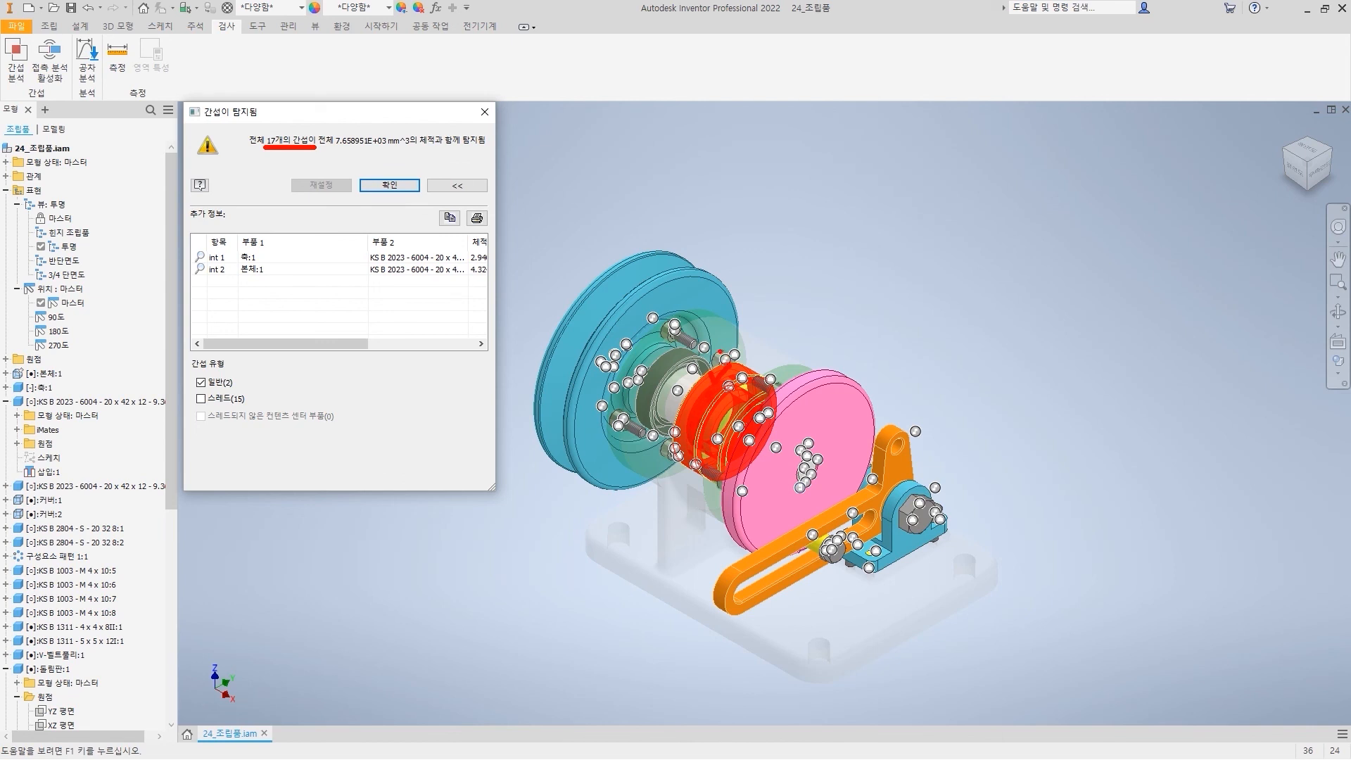
left_click_drag(271, 258, 278, 278)
left_click_drag(361, 260, 348, 270)
mouse_move(188, 399)
left_mouse_down()
mouse_move(251, 399)
mouse_move(256, 373)
left_mouse_up()
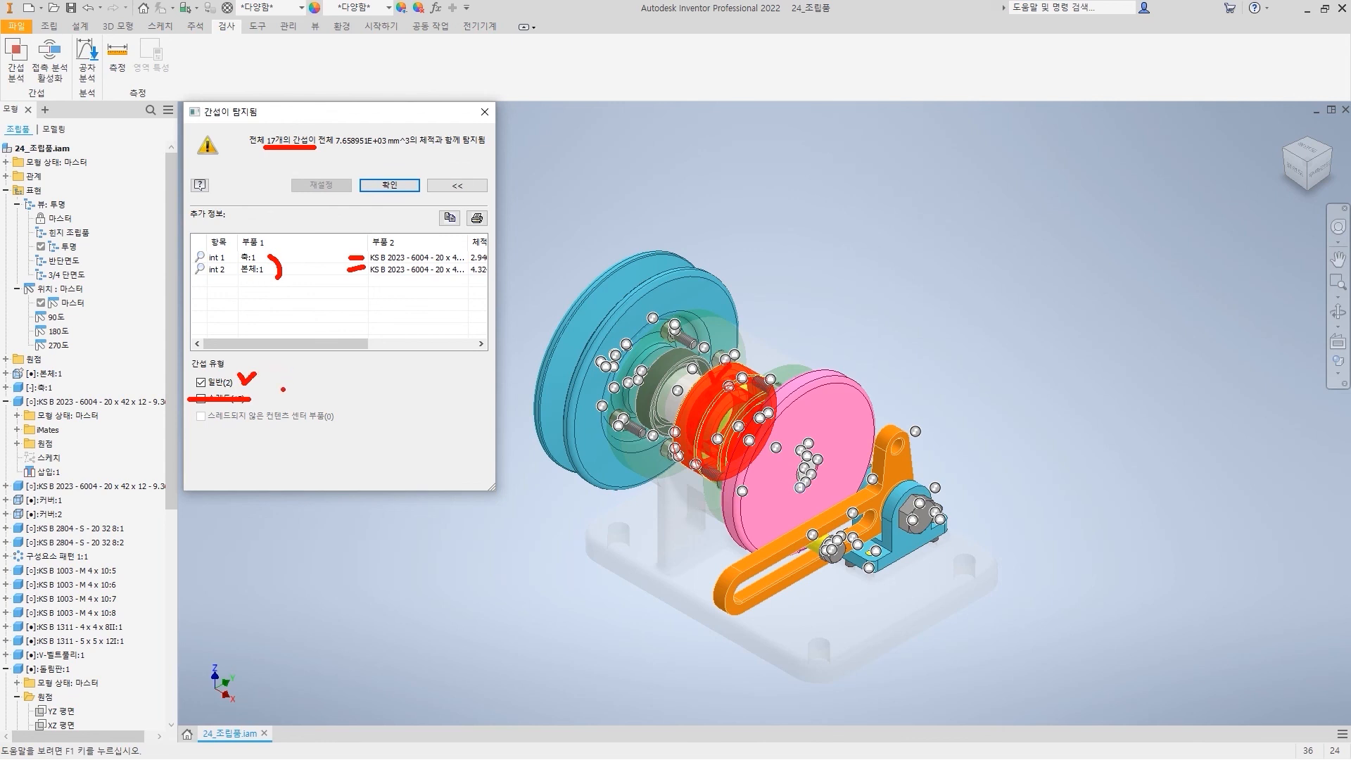
- Examine the bearing's interferences with 축:1 and 본체:1 up close, toggling the 일반 type off and on, and close the results
middle_click_drag(742, 584, 648, 585, "shift")
scroll(724, 412, "up", 5)
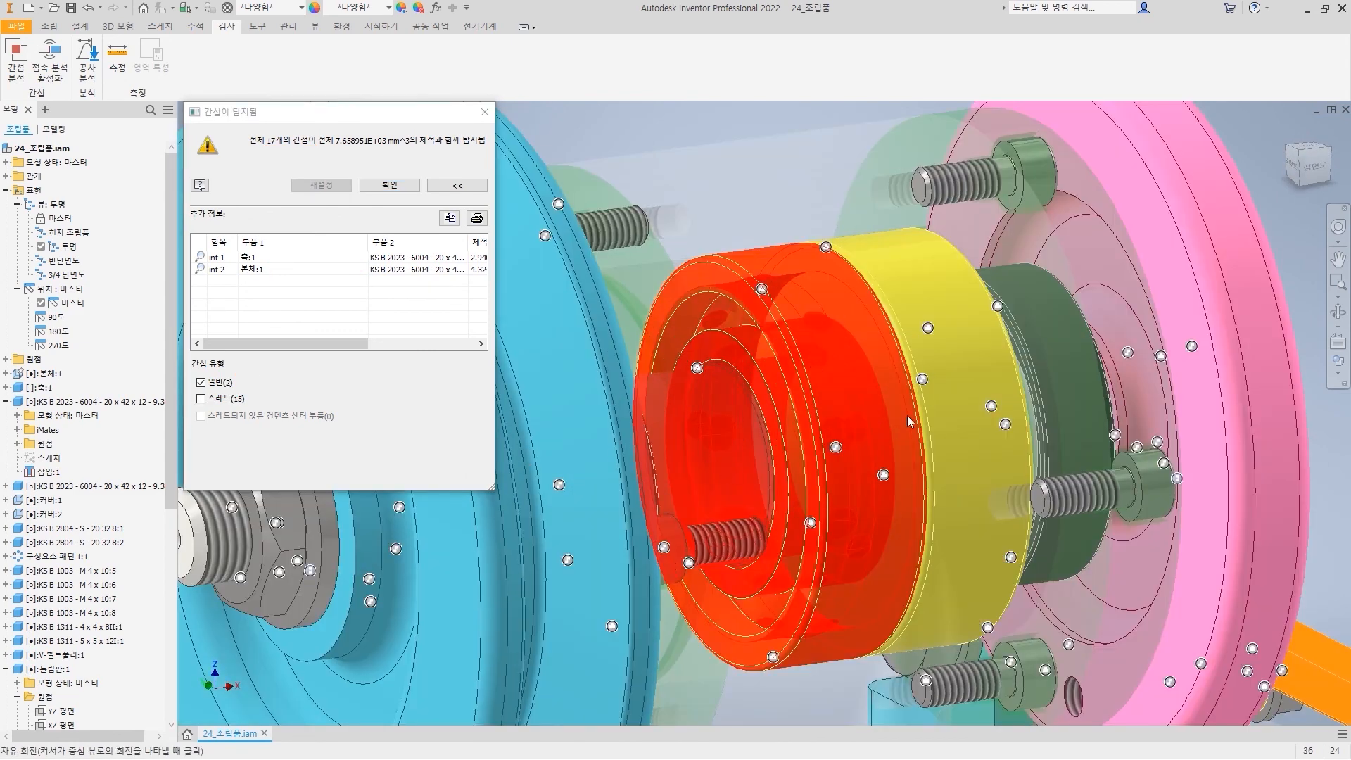
left_click(266, 258)
left_click(256, 270)
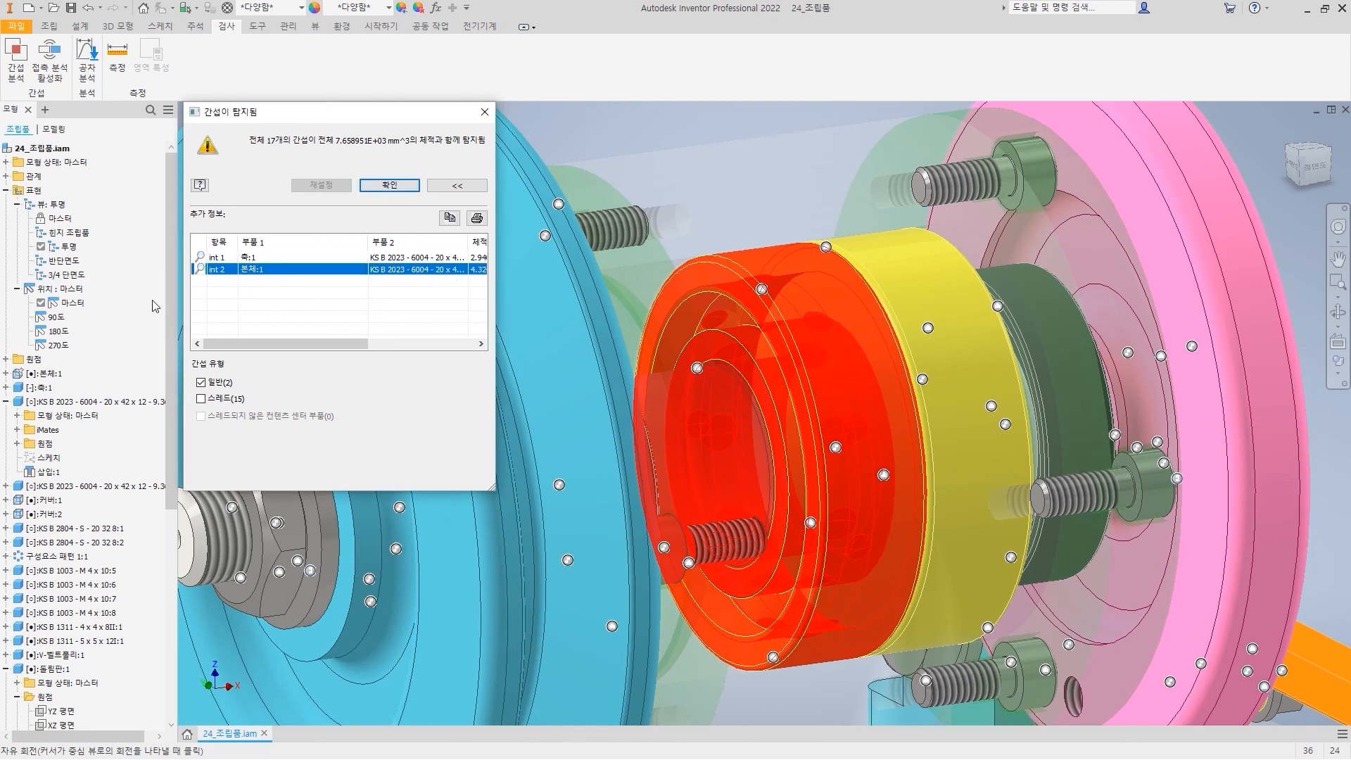
left_click(201, 383)
left_click(201, 383)
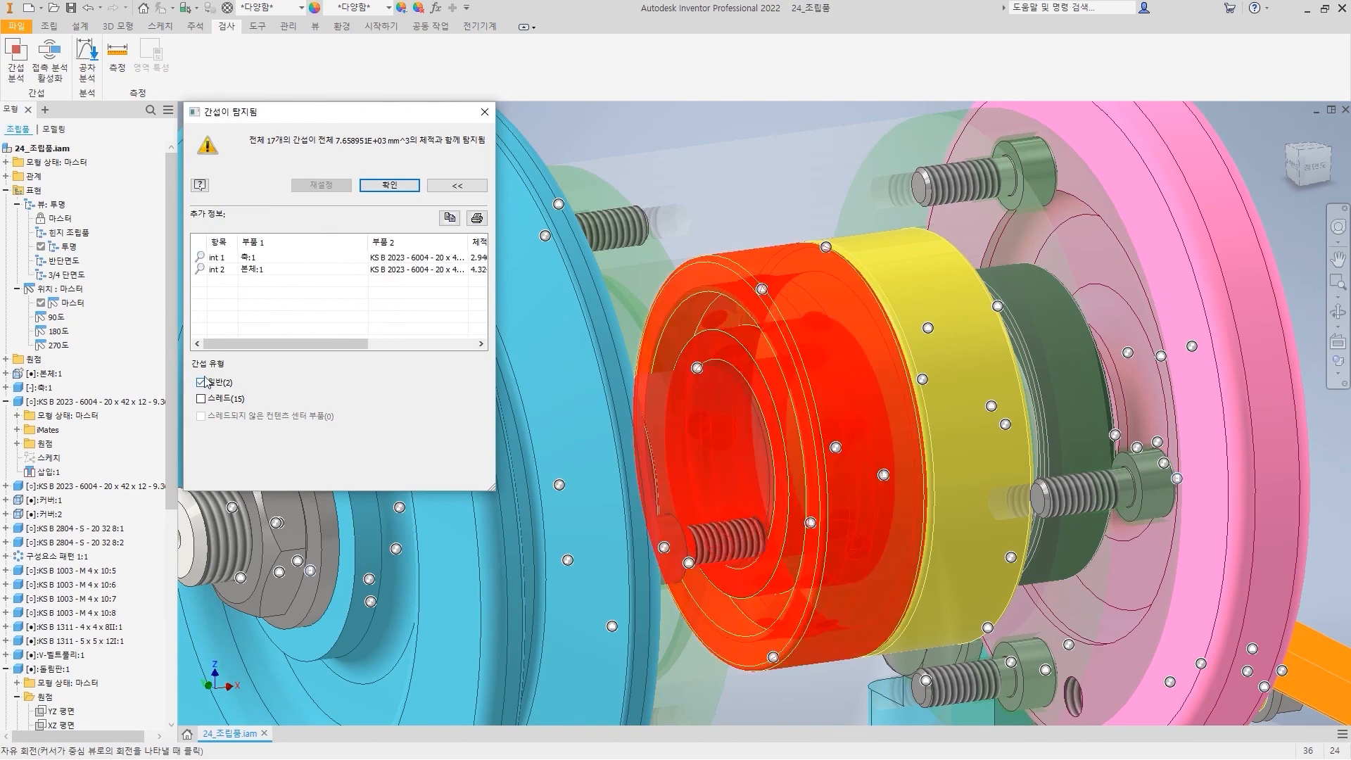
scroll(1103, 444, "down", 3)
left_click_drag(1104, 443, 1042, 328)
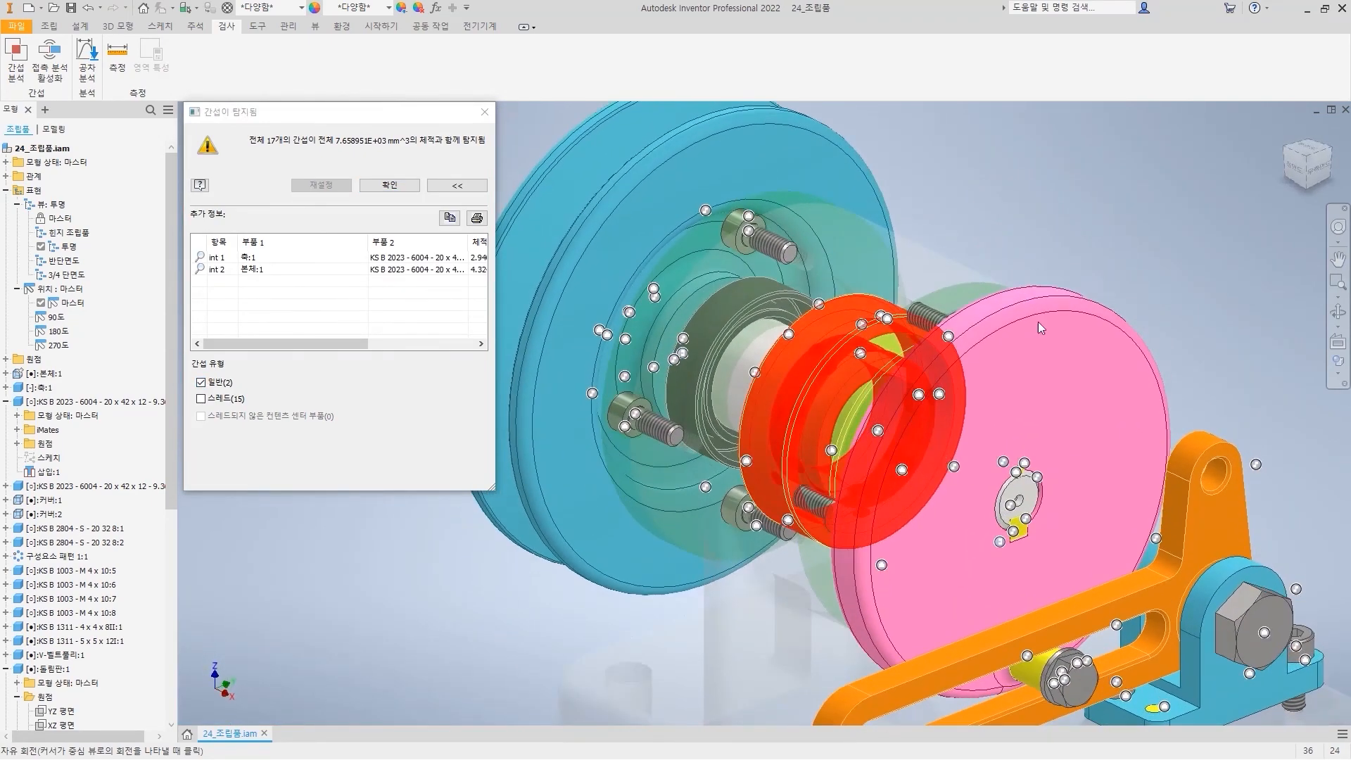
left_click(1285, 143)
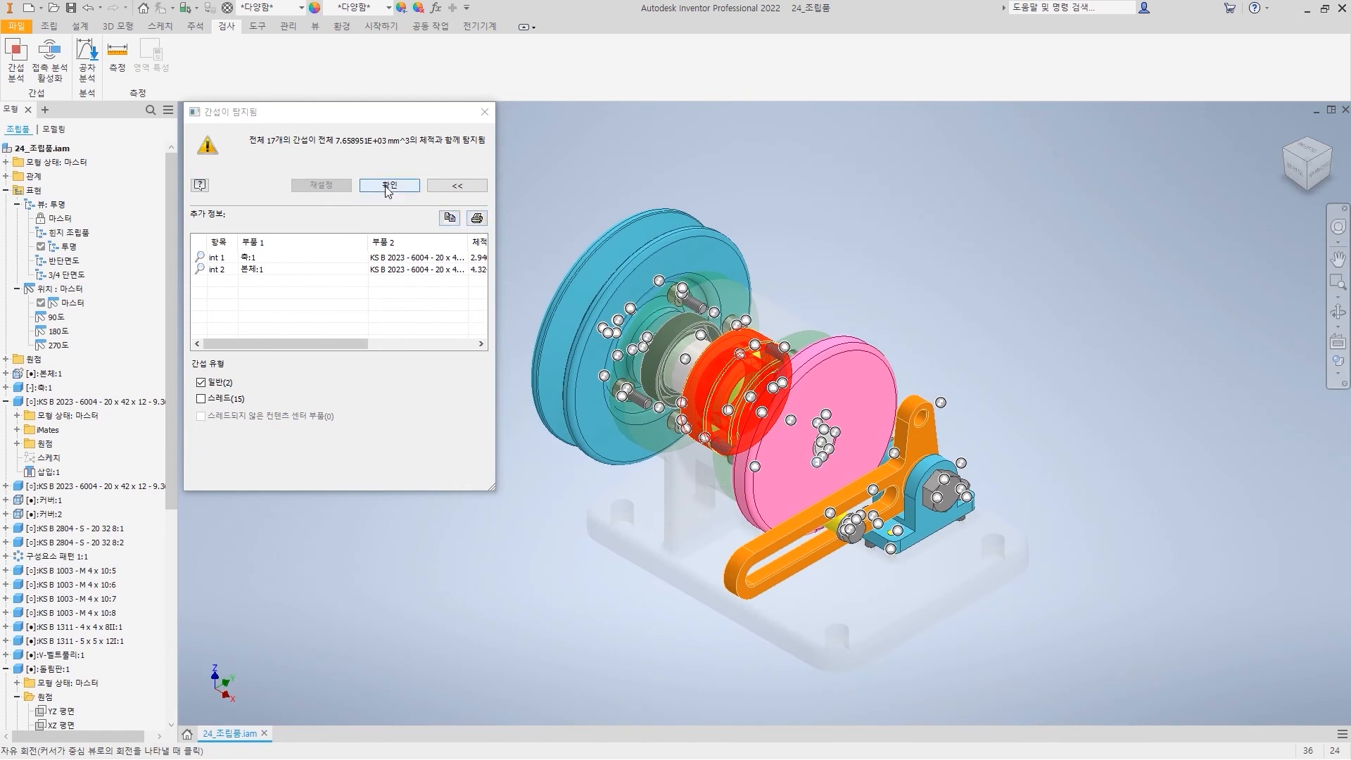
left_click(388, 187)
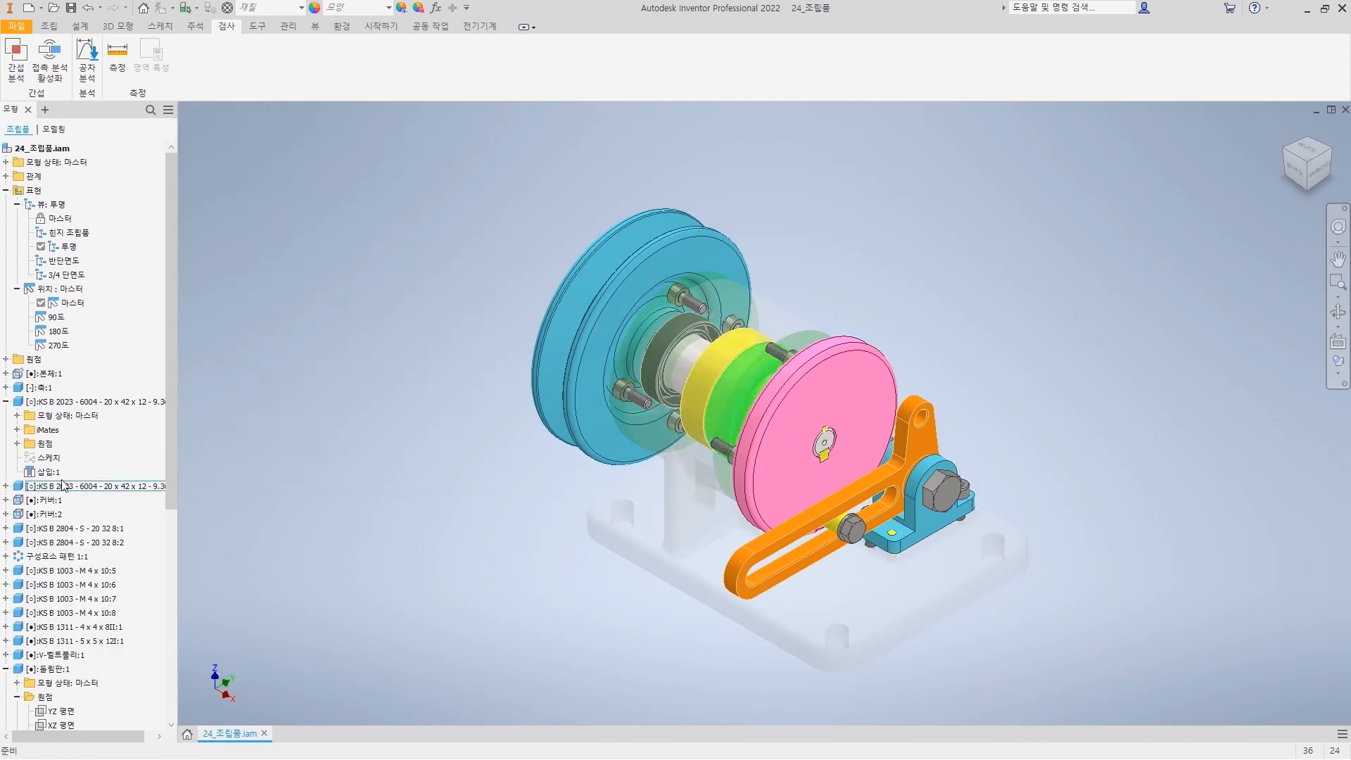
- Edit the 삽입:1 constraint of the first KS B 2023 - 6004 bearing, switching its solution to 반대 (opposed)
right_click(49, 475)
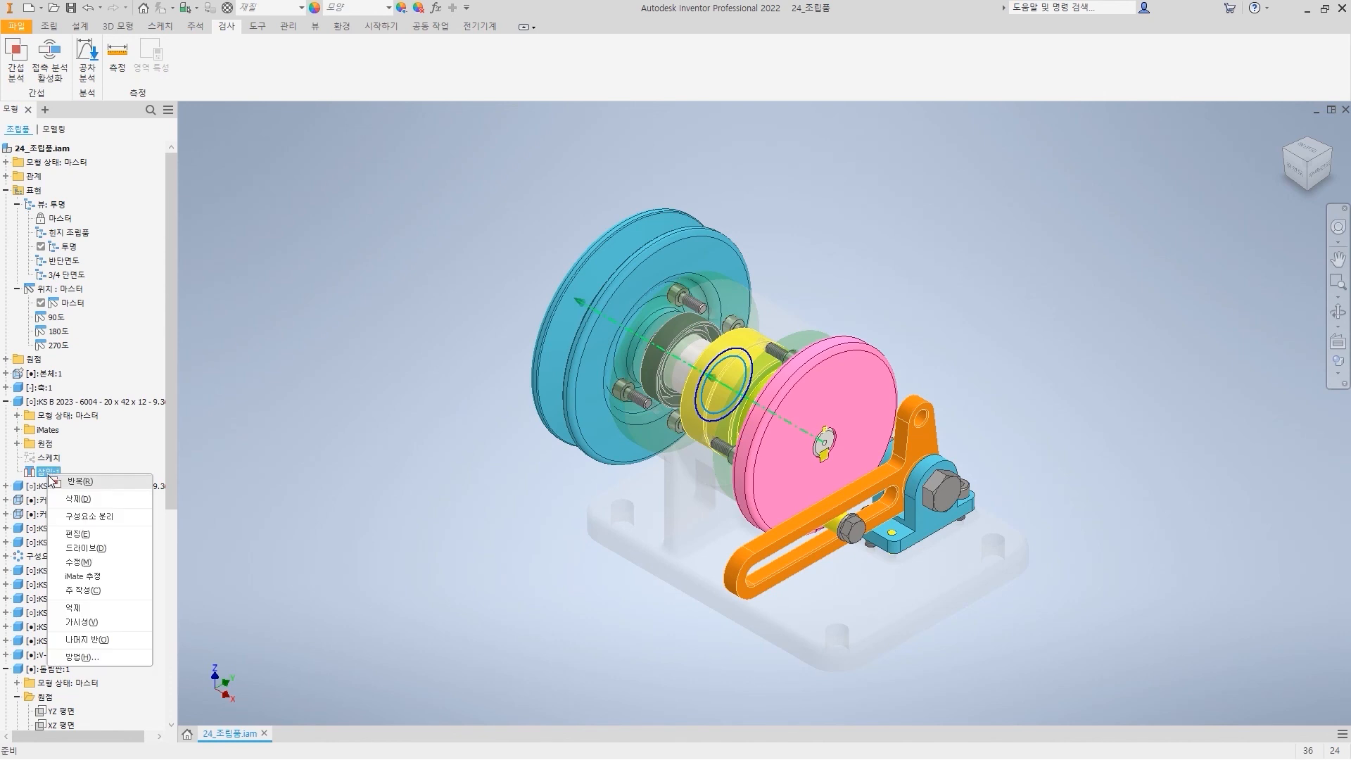
left_click(90, 536)
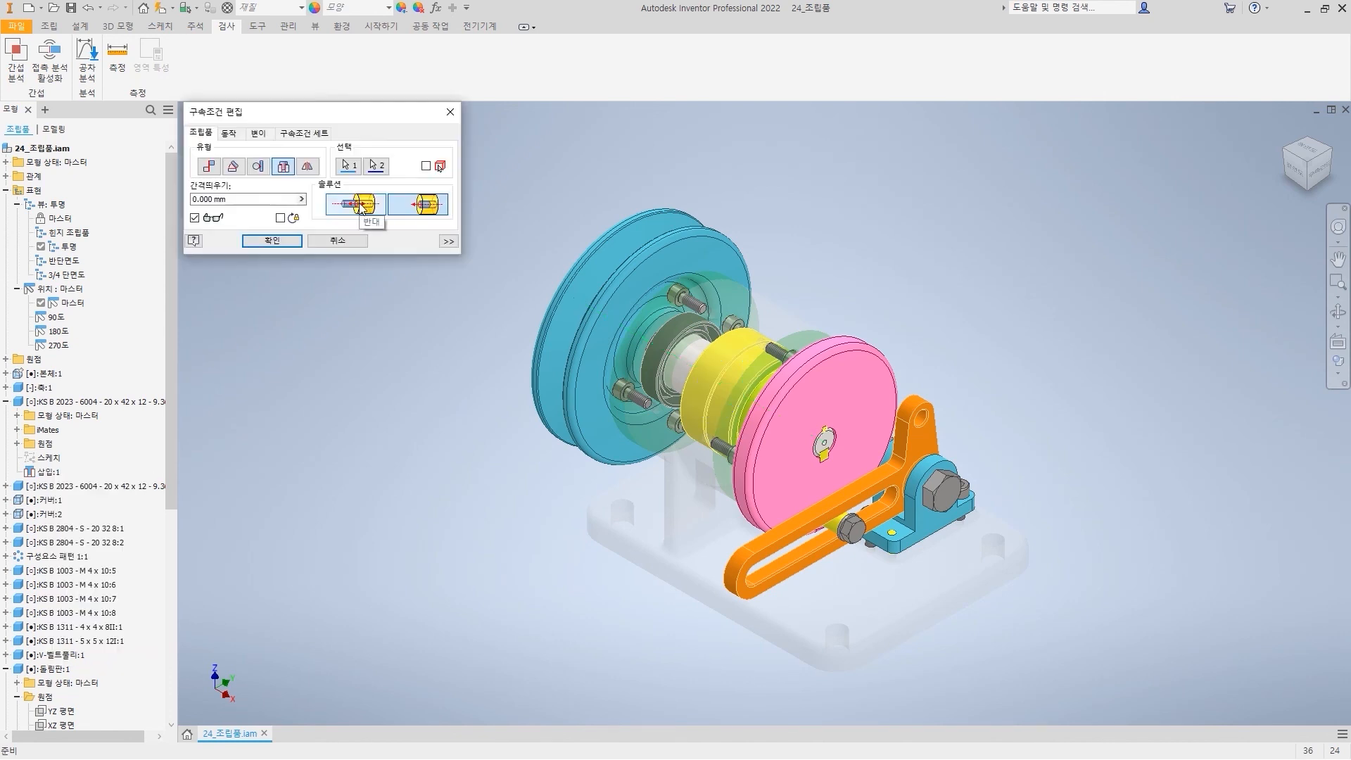
left_click(271, 241)
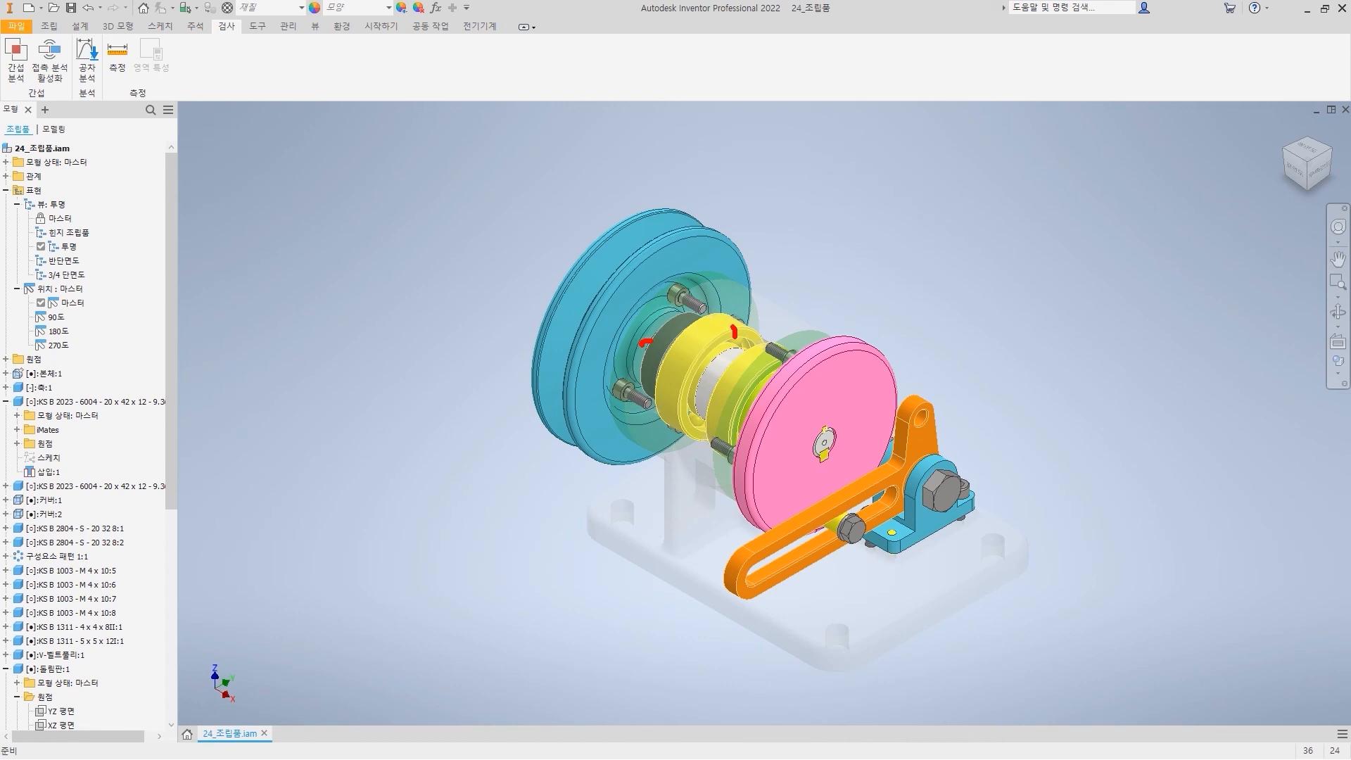
left_click(648, 350)
key("Escape")
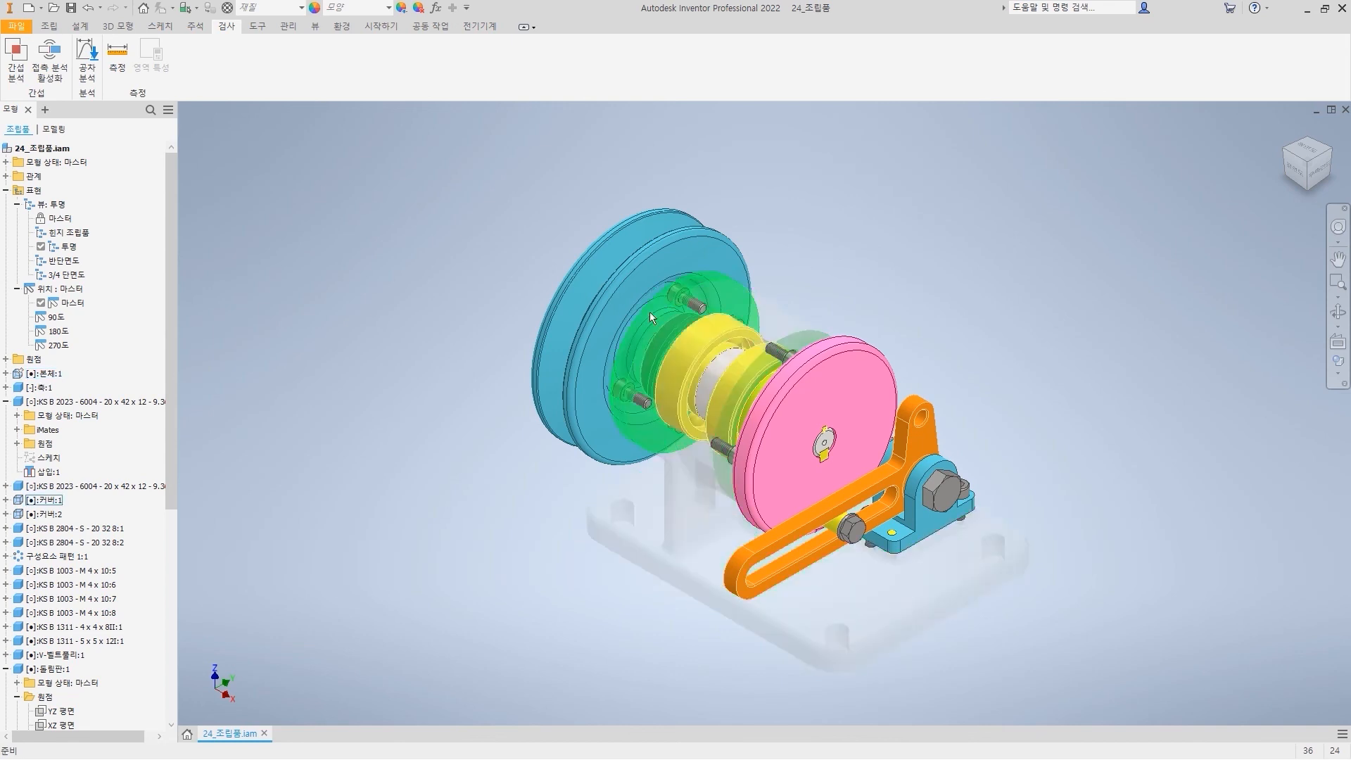